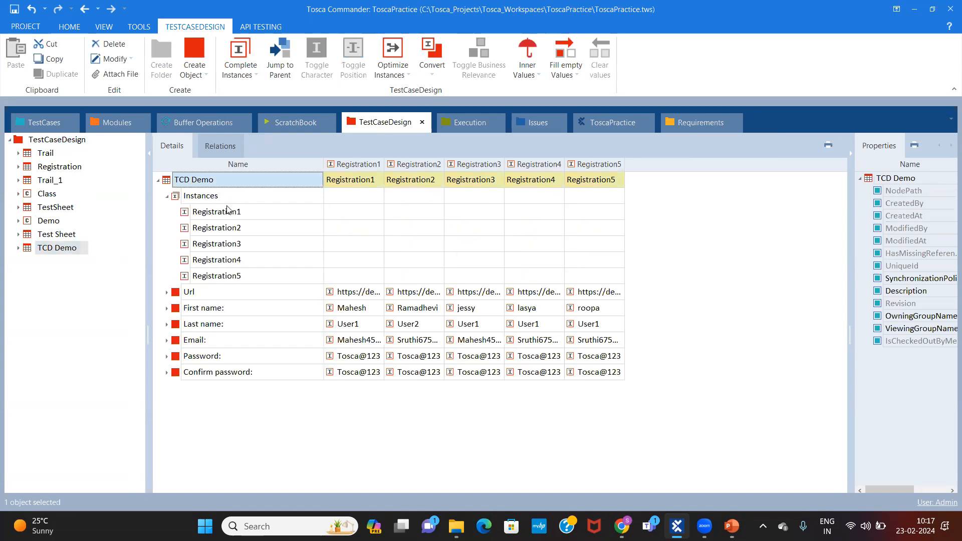
Examine the registration instances and the Url attribute's instances in the TCD Demo test sheet, with a brief look at the test cases.
key("Down")
key("Down")
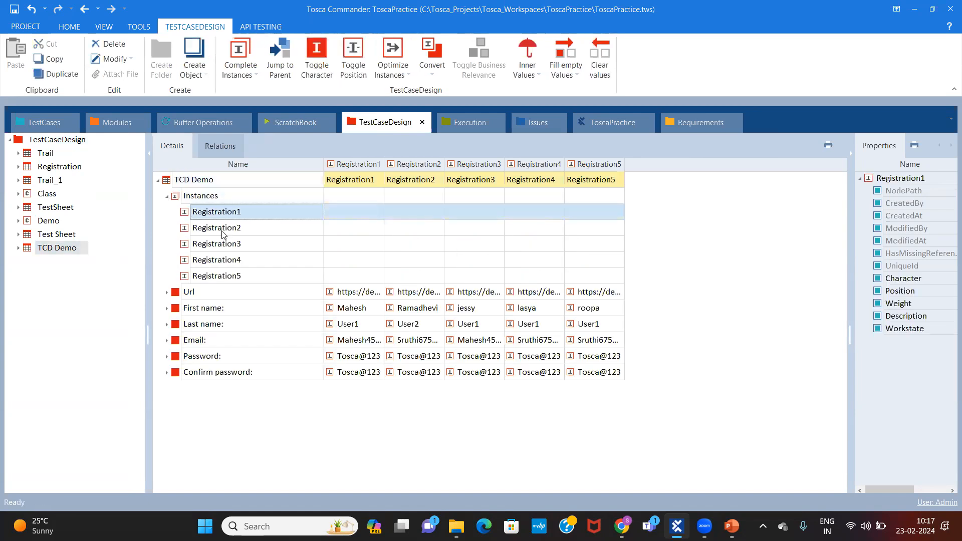
key("Down")
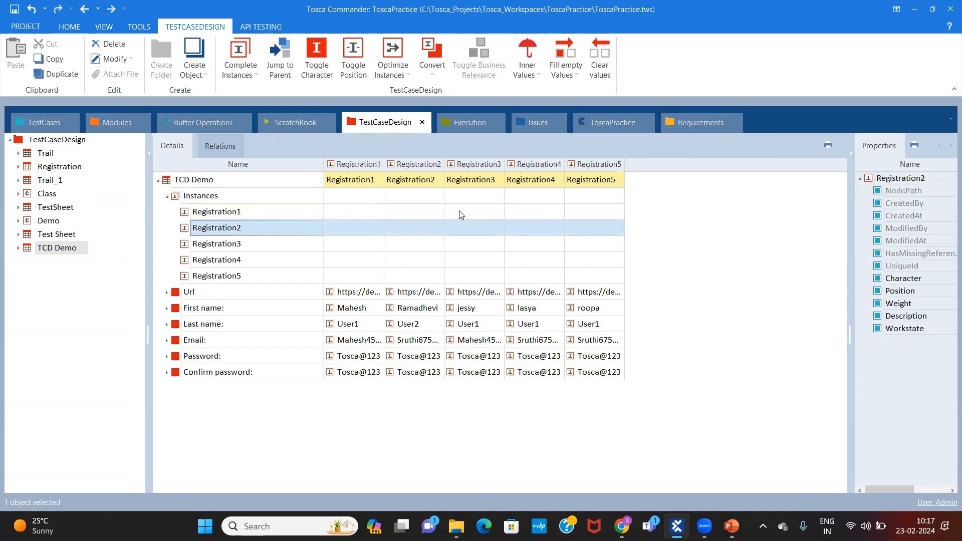
left_click(166, 196)
left_click(166, 213)
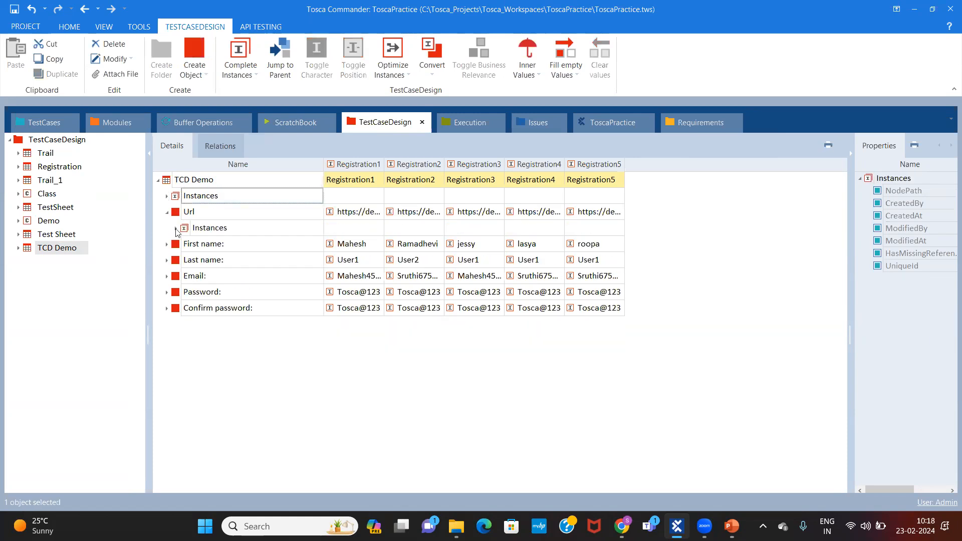
left_click(175, 229)
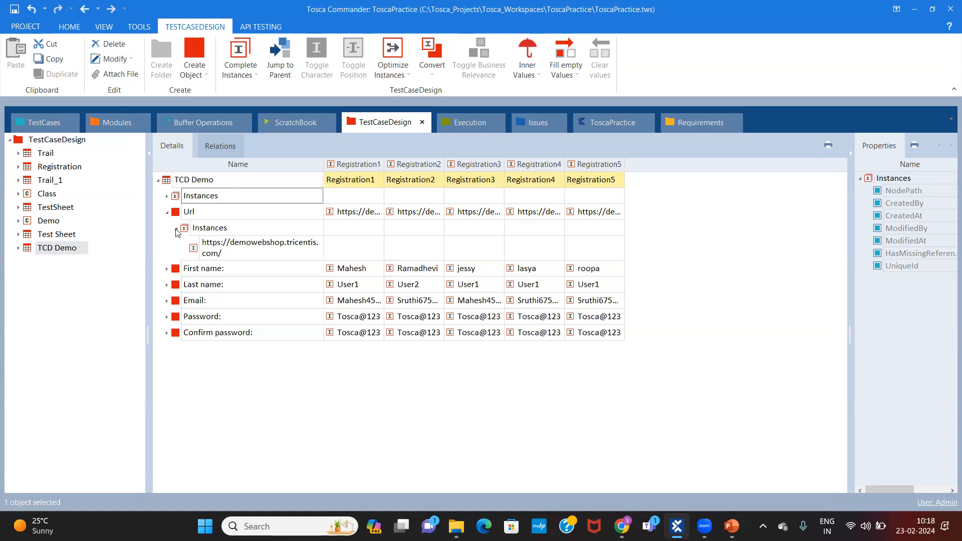
left_click(176, 230)
left_click(495, 213)
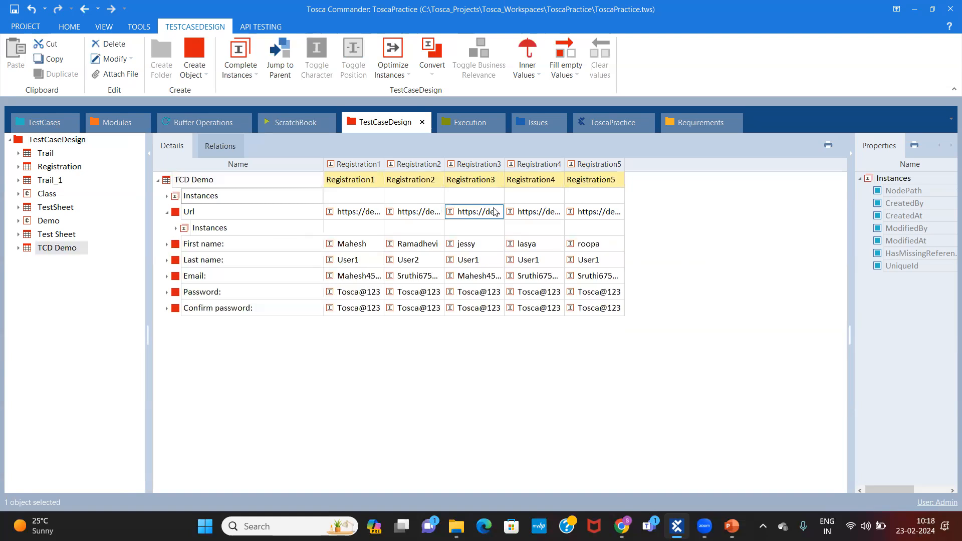
left_click(168, 212)
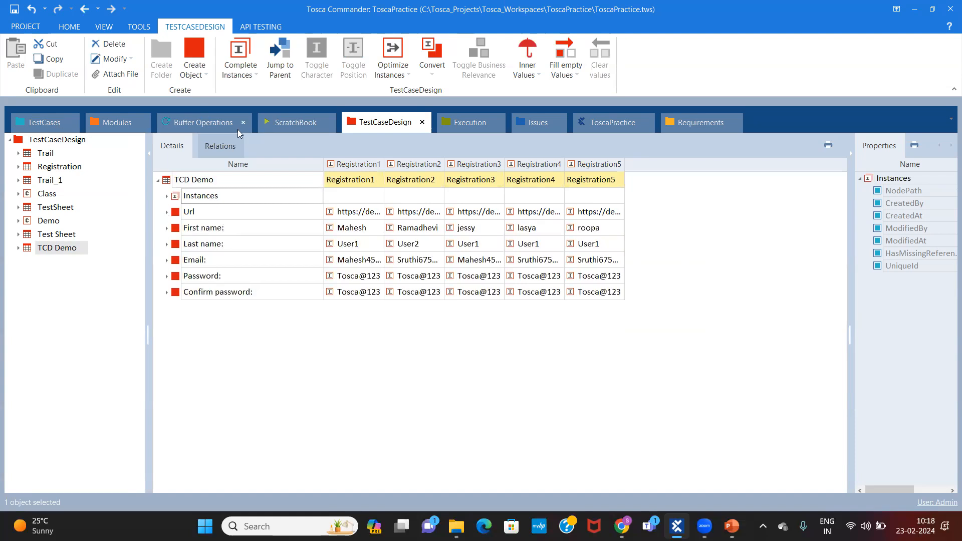
left_click(46, 121)
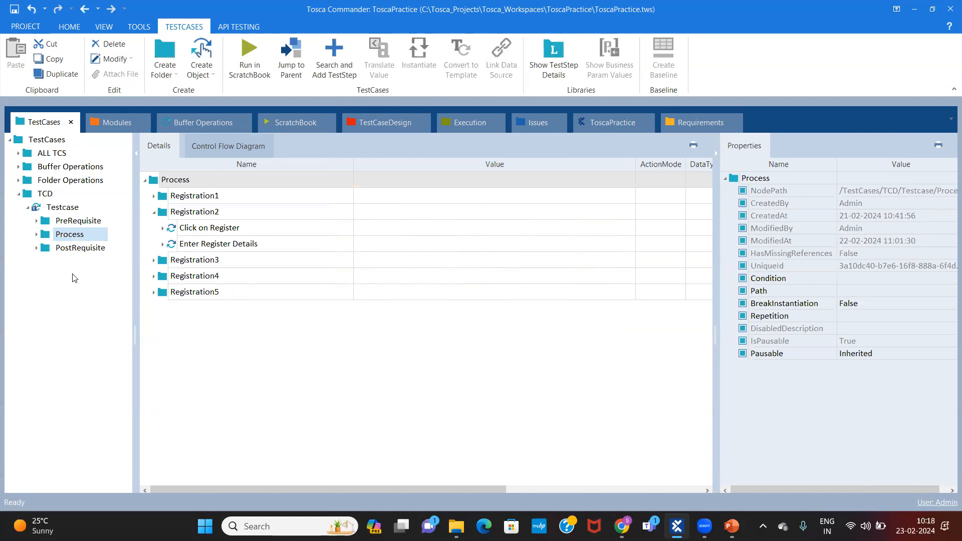
left_click(385, 123)
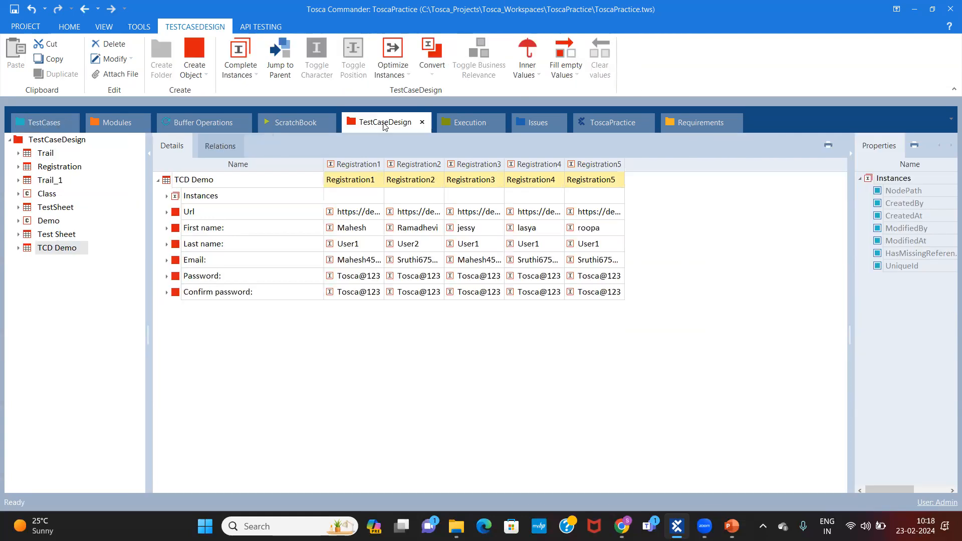
Review the Registration1 and Registration2 instances of TCD Demo and the shared web address defined under the Url attribute.
left_click(215, 182)
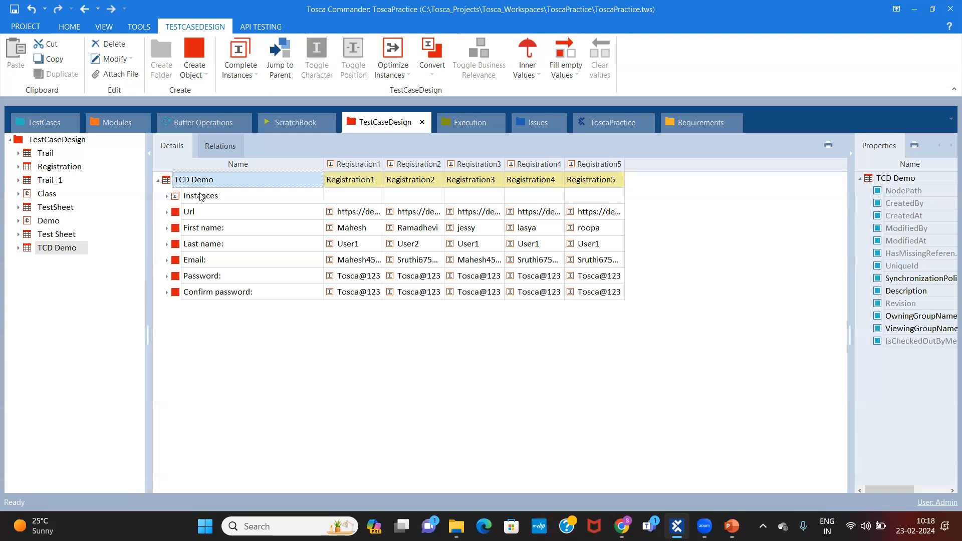
left_click(166, 196)
left_click(240, 215)
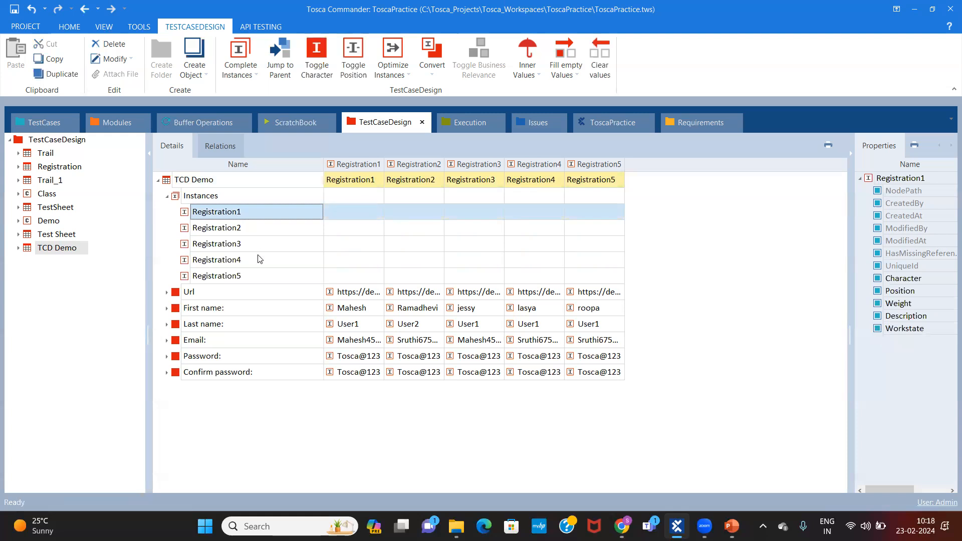
left_click(255, 232)
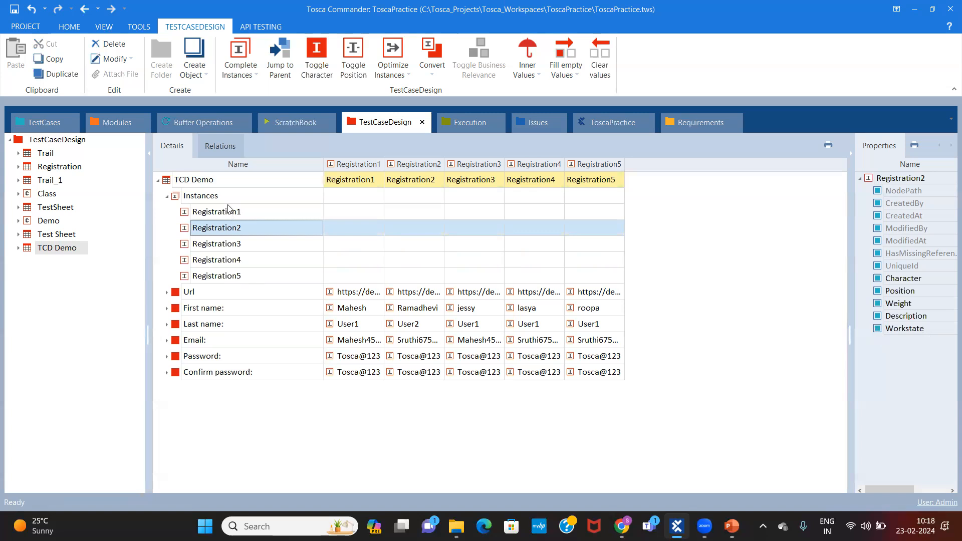
left_click(167, 195)
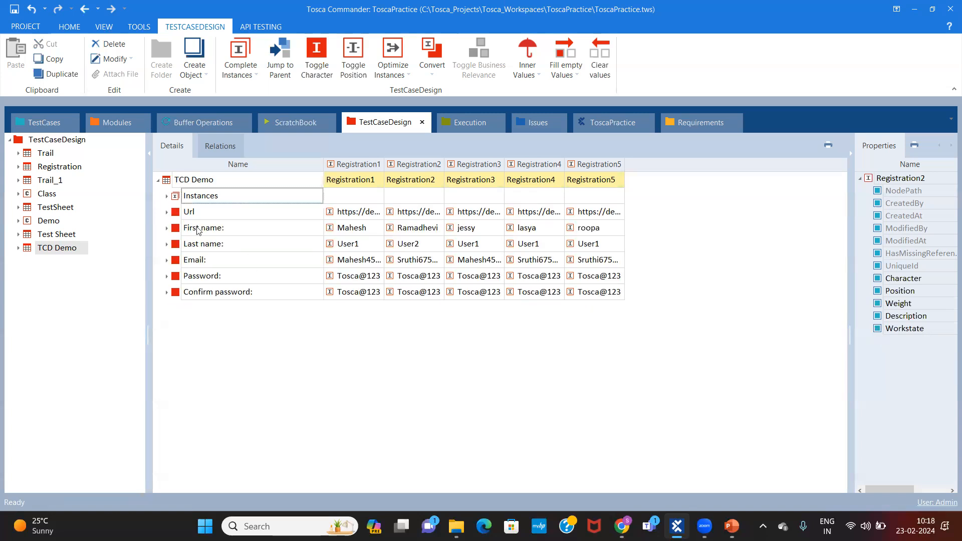
left_click(167, 212)
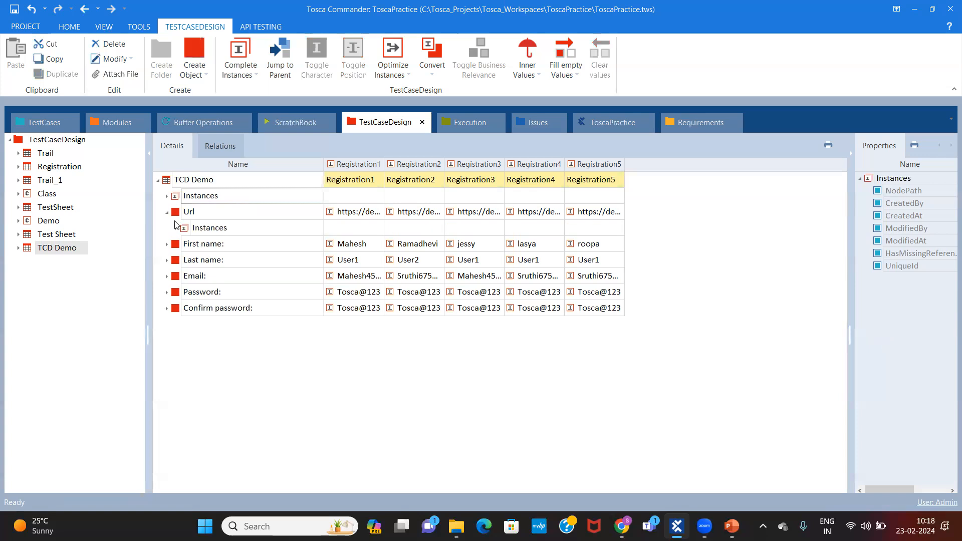
double_click(223, 229)
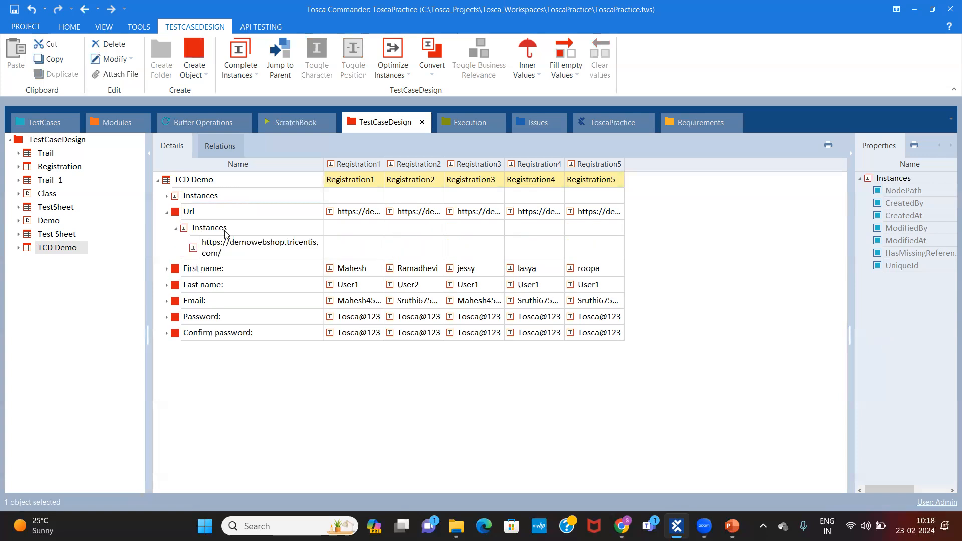
left_click(225, 233)
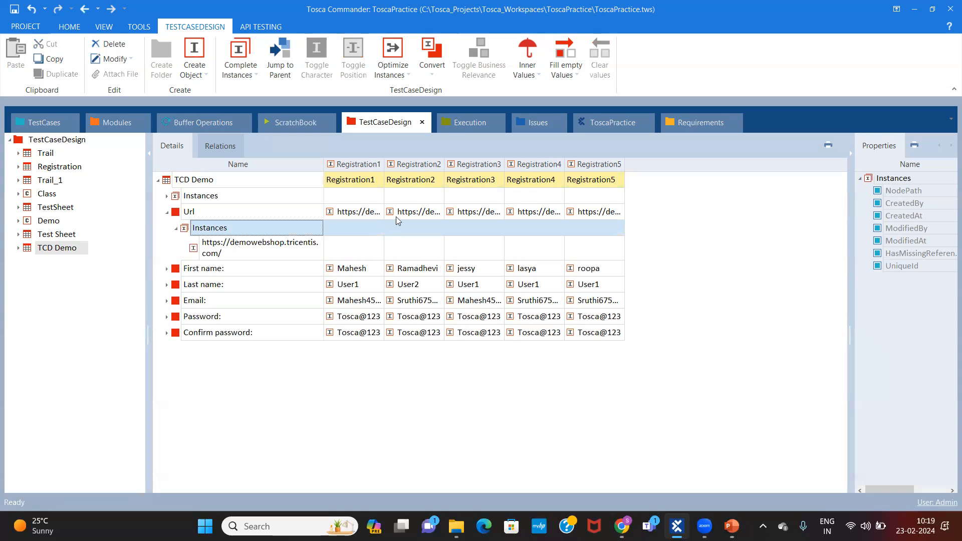
left_click(168, 213)
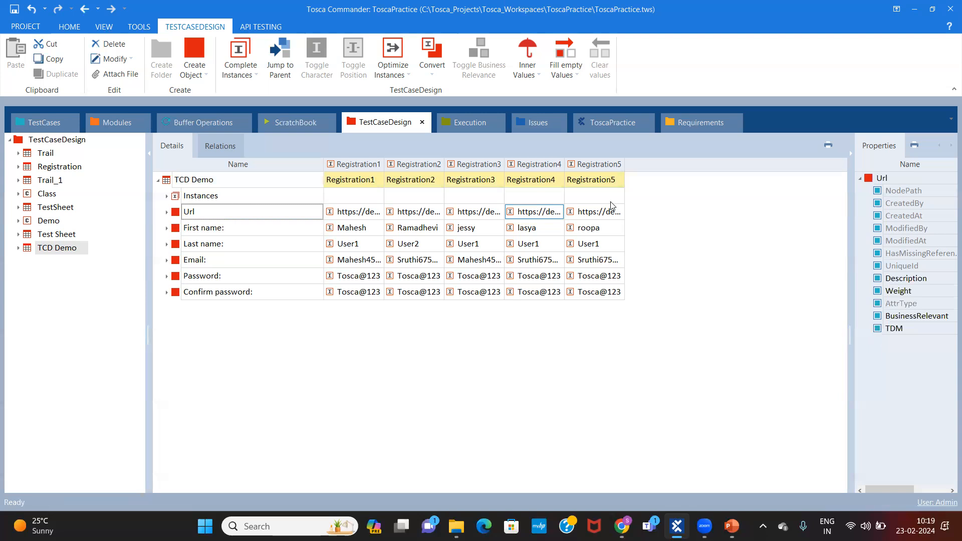
Examine the instances of the First name and Last name attributes and the last-name choices available for Registration5.
left_click(167, 229)
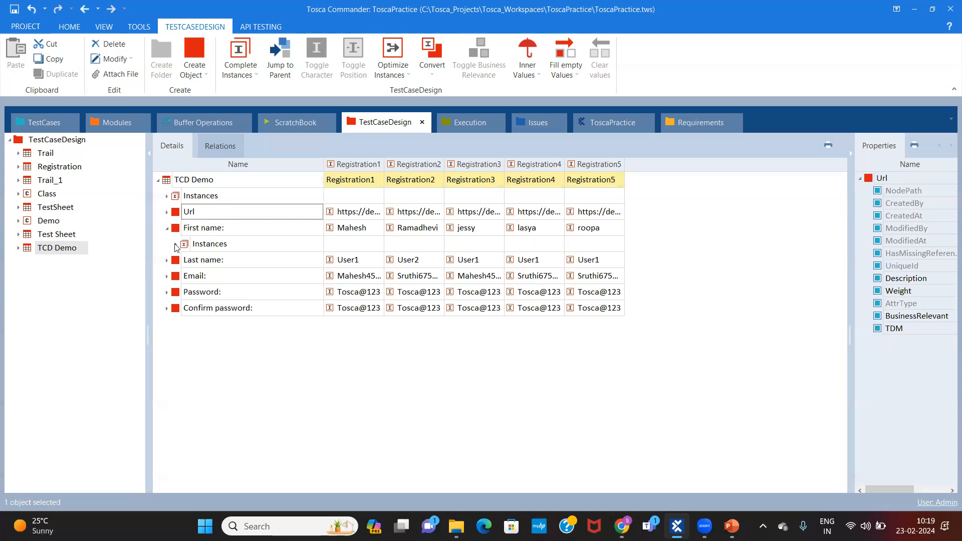
left_click(175, 244)
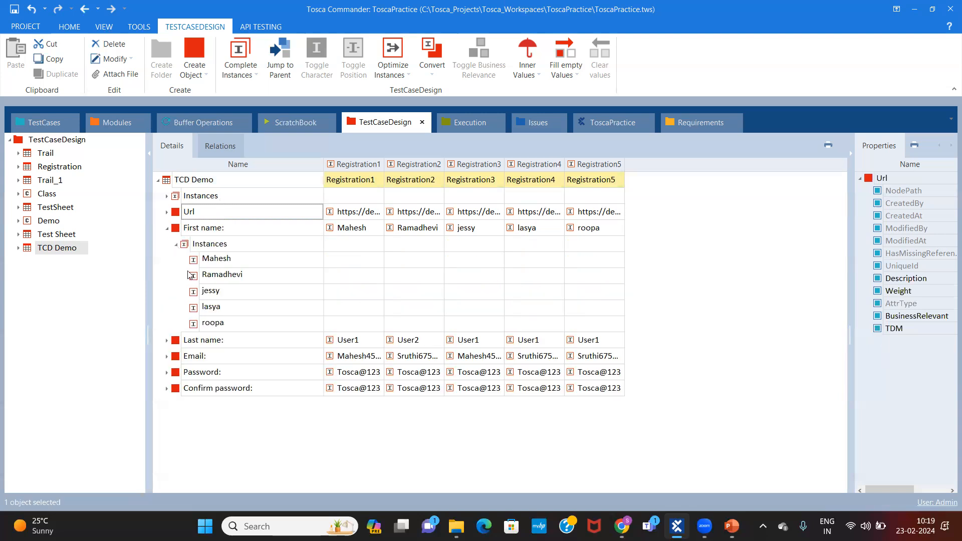
left_click(245, 274)
left_click(261, 258)
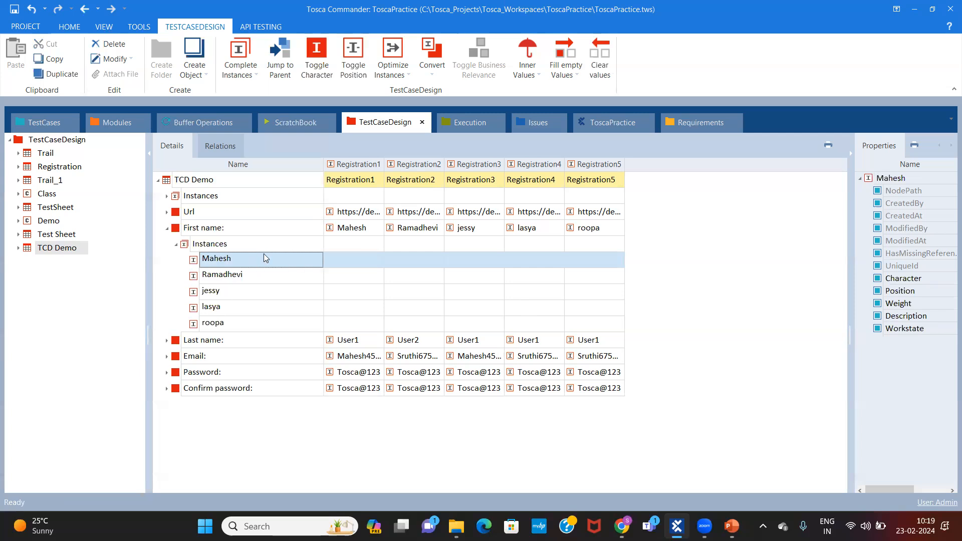
left_click(597, 230)
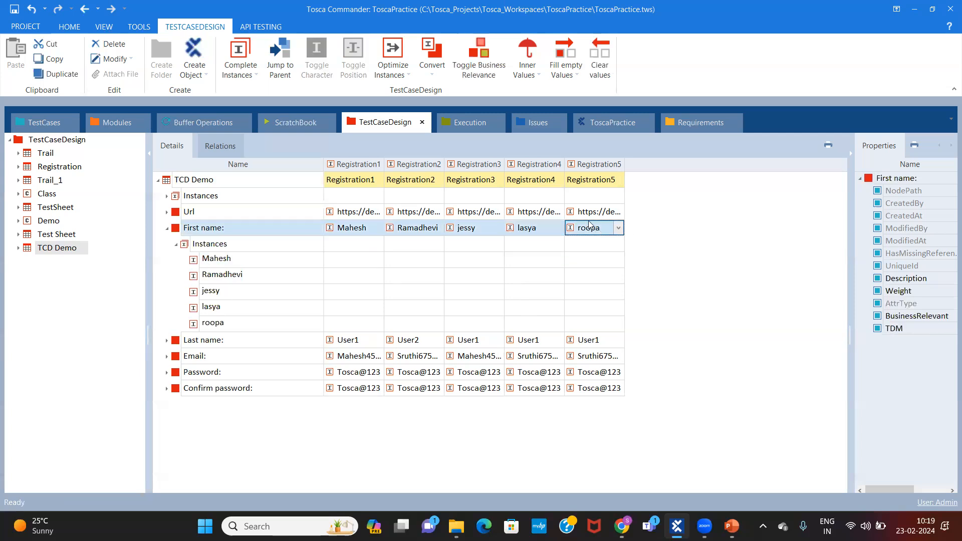
left_click(167, 229)
left_click(167, 244)
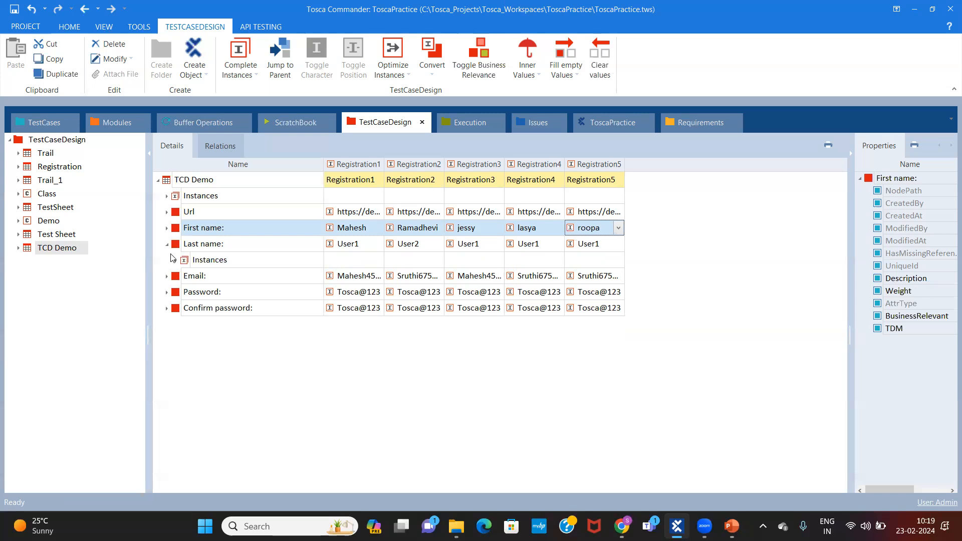
left_click(176, 260)
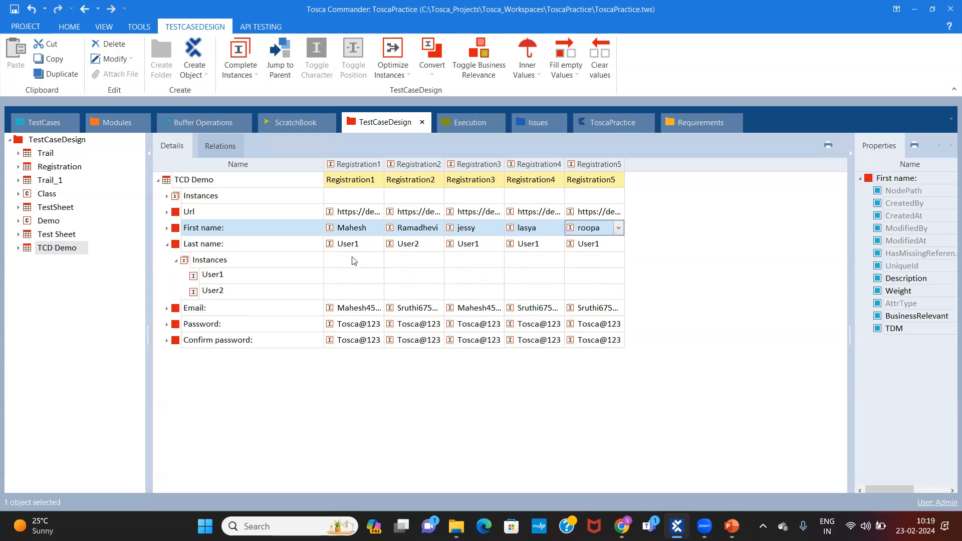
left_click(617, 245)
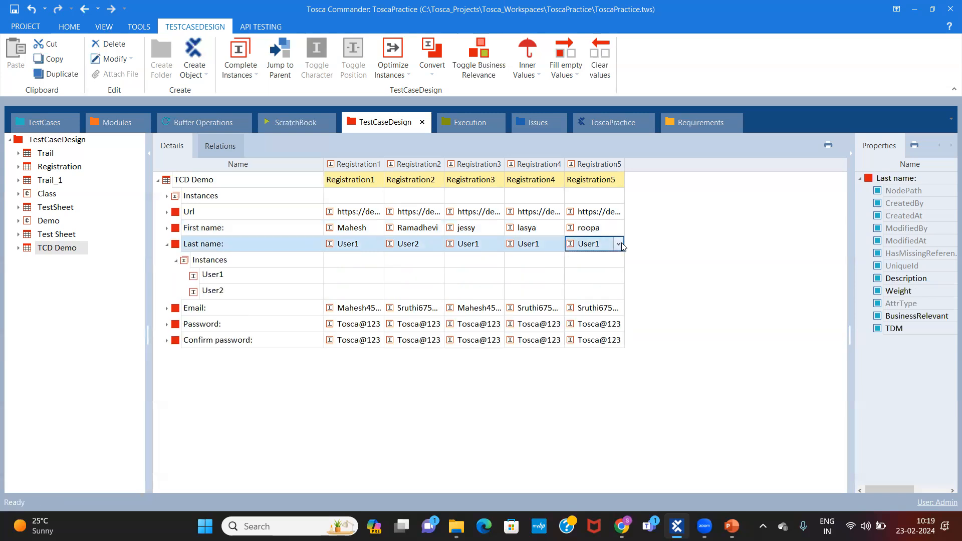
left_click(619, 244)
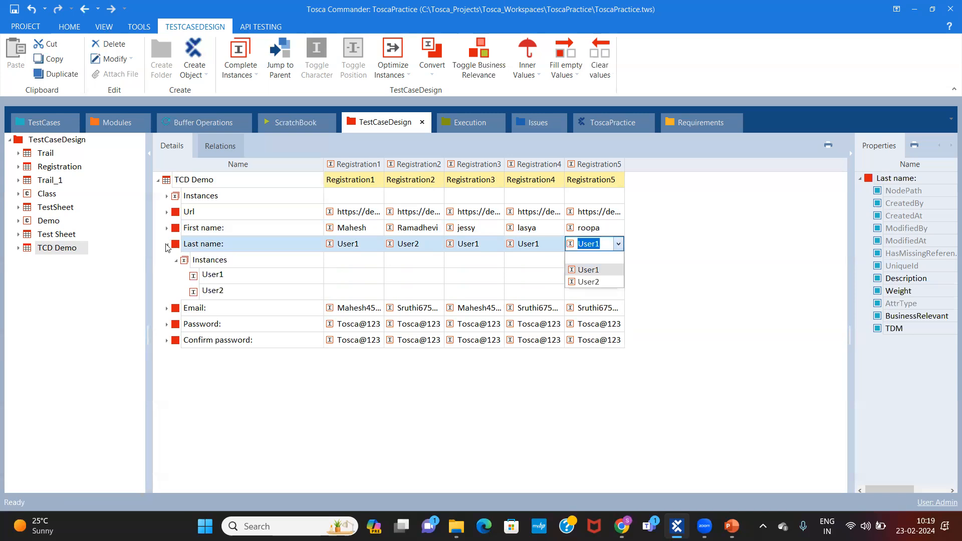
left_click(166, 245)
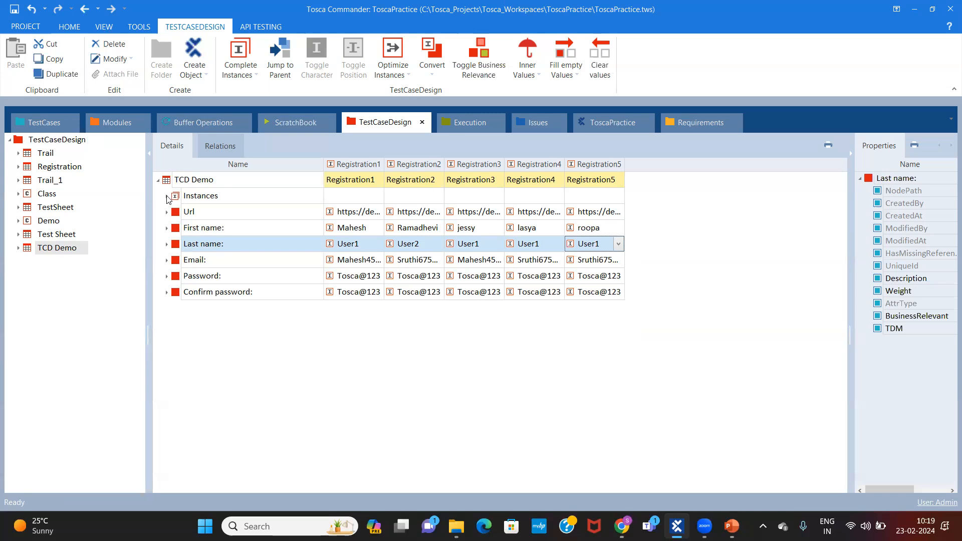
Inspect the TCD Testcase template's structure in the test cases, covering its PreRequisite, Process and PostRequisite folders and Registration1.
left_click(45, 123)
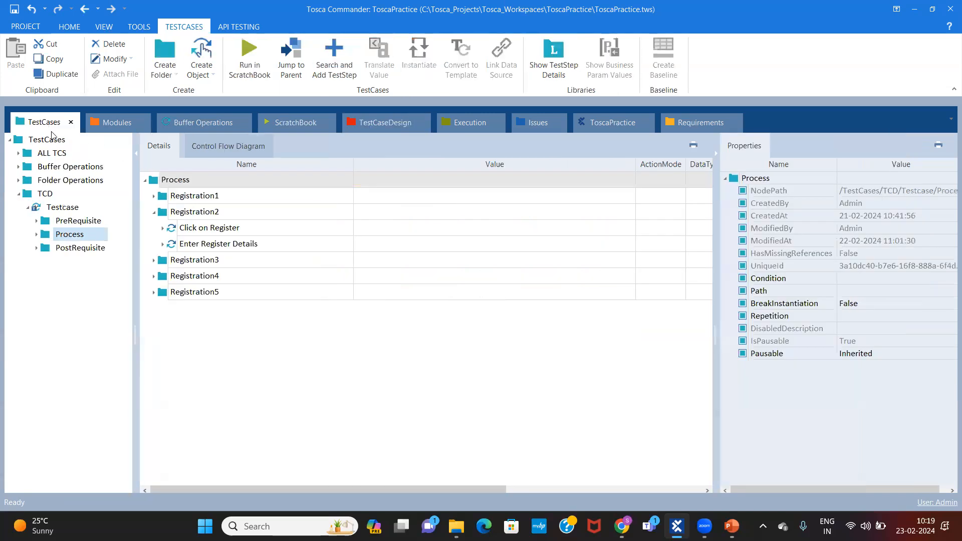
left_click(65, 207)
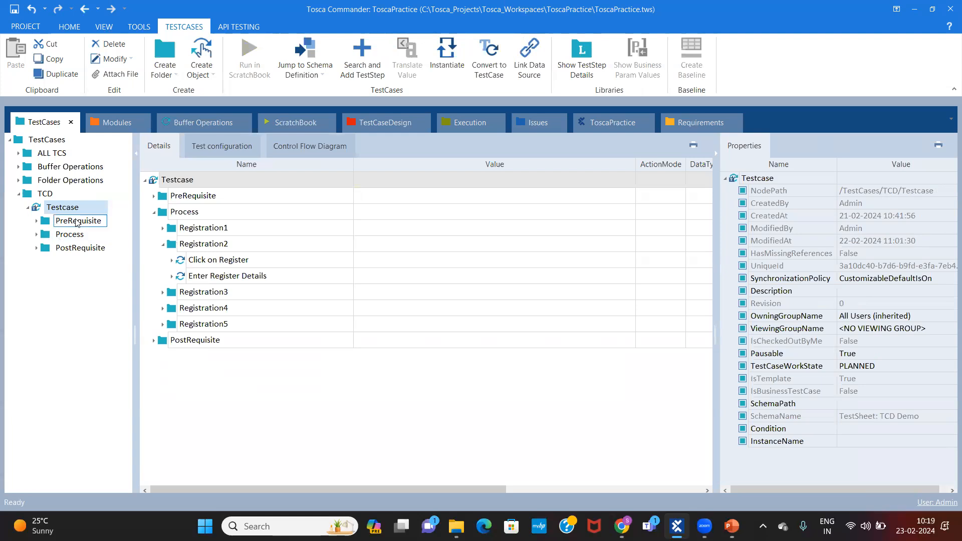
left_click(76, 222)
left_click(78, 249)
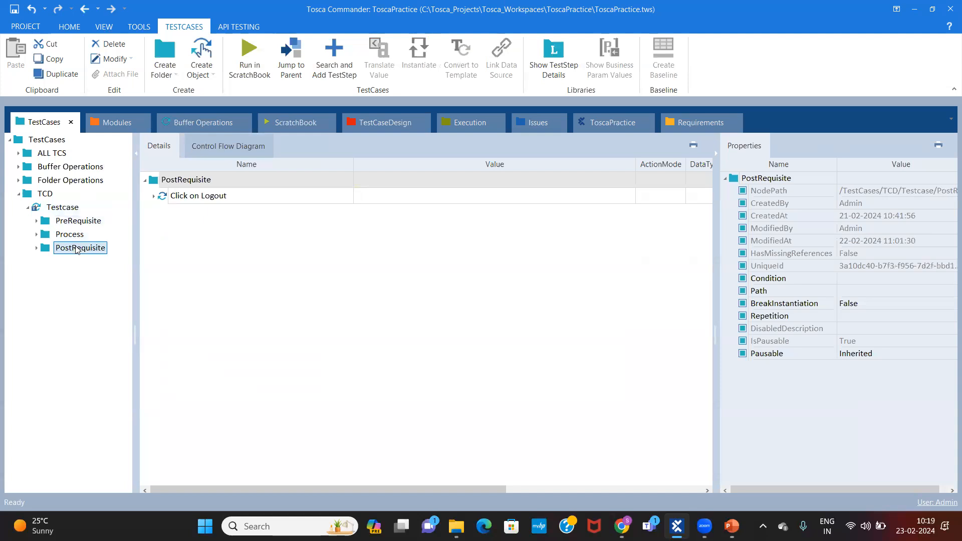
left_click(37, 234)
left_click(86, 251)
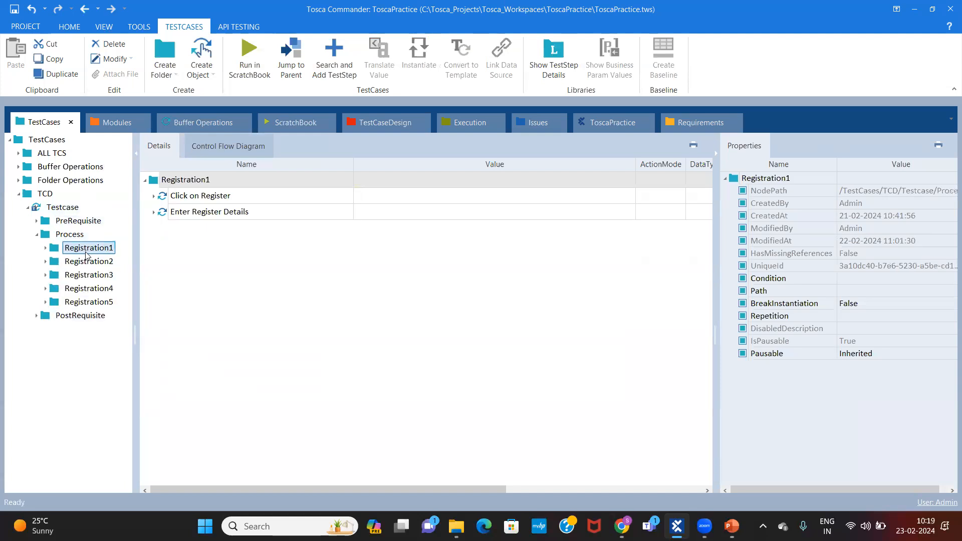
left_click(75, 221)
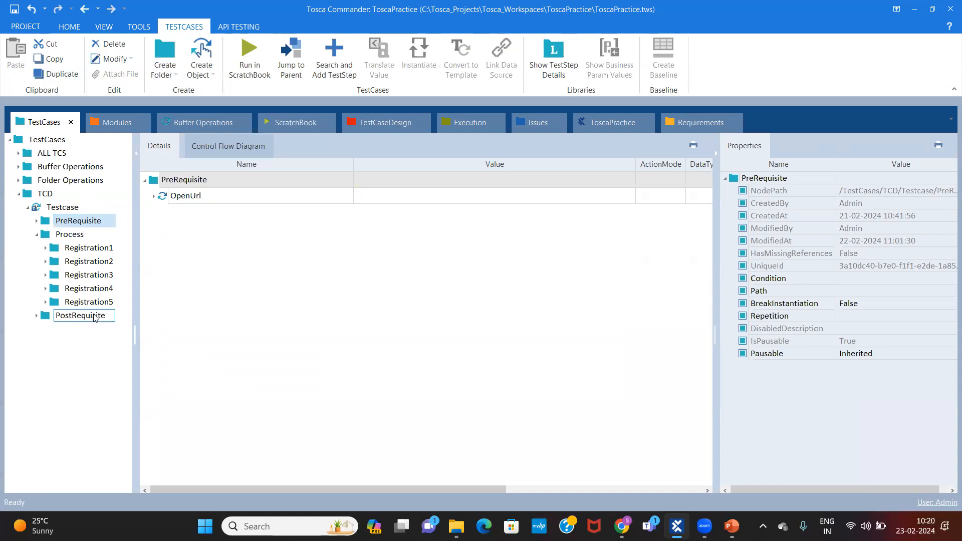
left_click(96, 318)
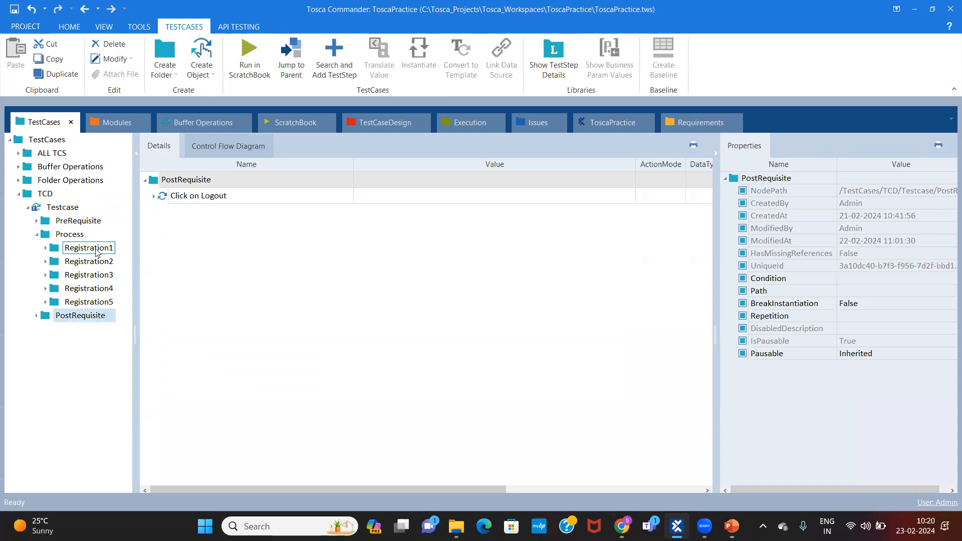
Compare the test steps in the Registration1, Registration2 and Registration3 folders under Process.
left_click(92, 262)
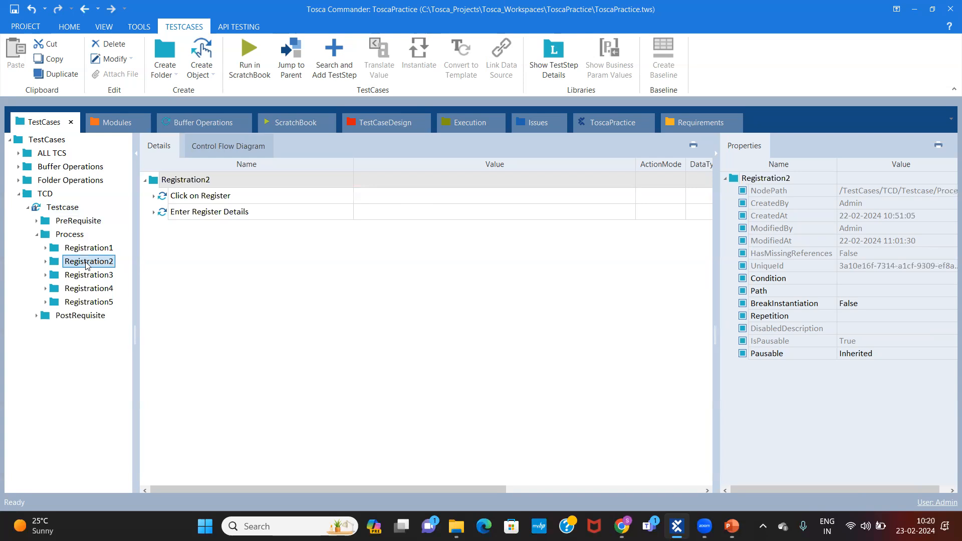
left_click(76, 251)
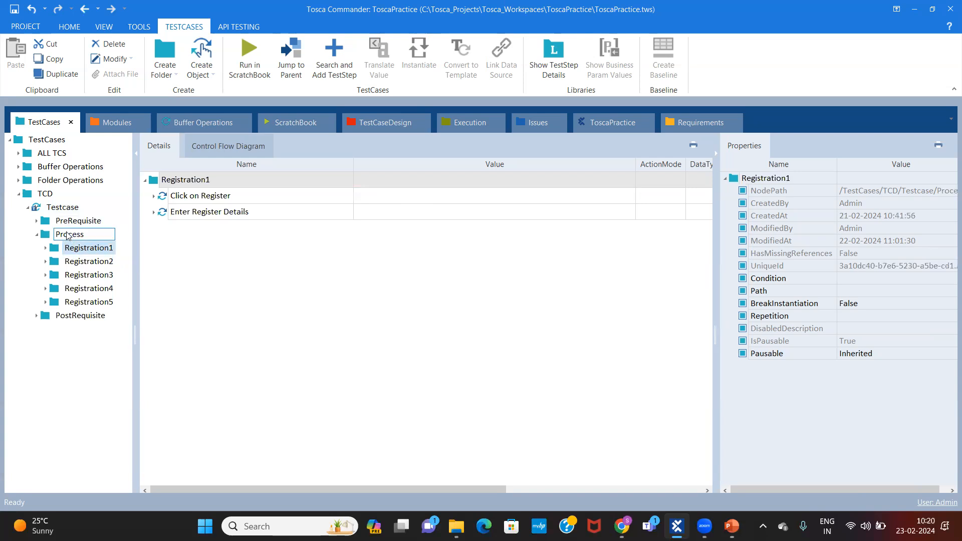
left_click(68, 234)
left_click(69, 248)
left_click(94, 264)
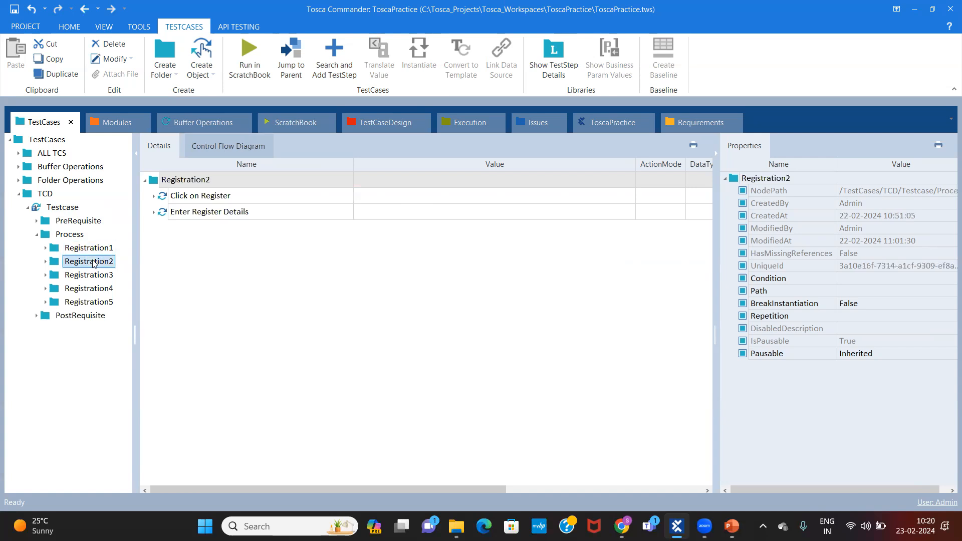
left_click(96, 276)
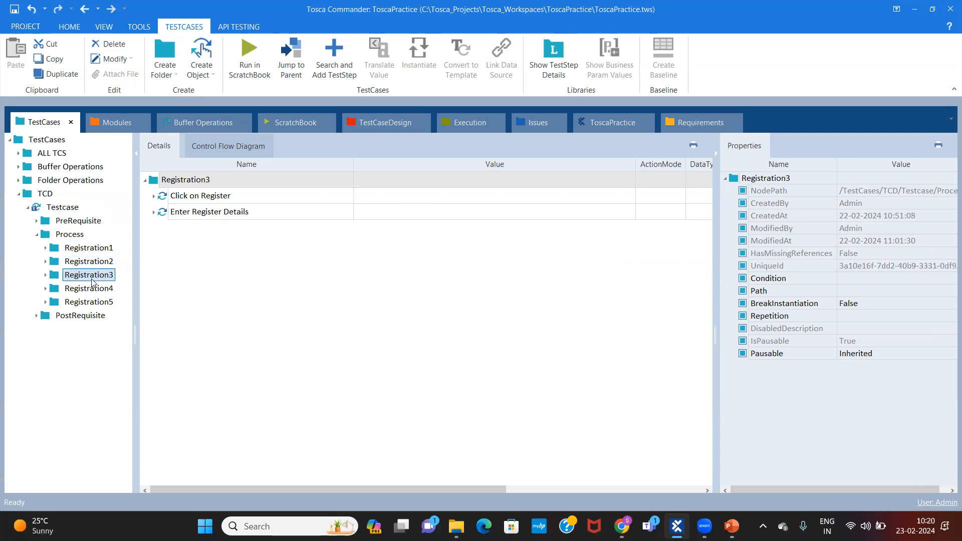
Inspect the test steps in the Registration4 and Registration5 folders and across the whole Process folder.
left_click(100, 291)
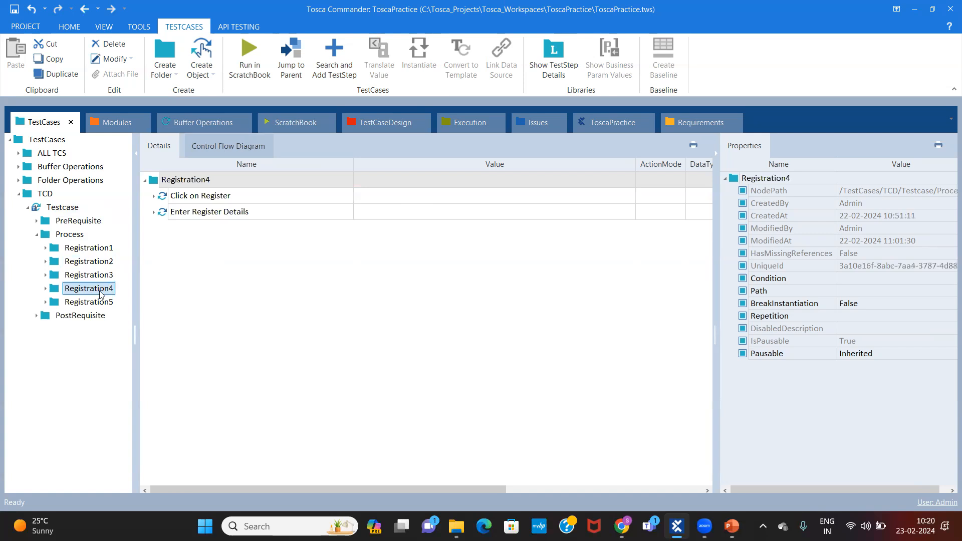
left_click(102, 303)
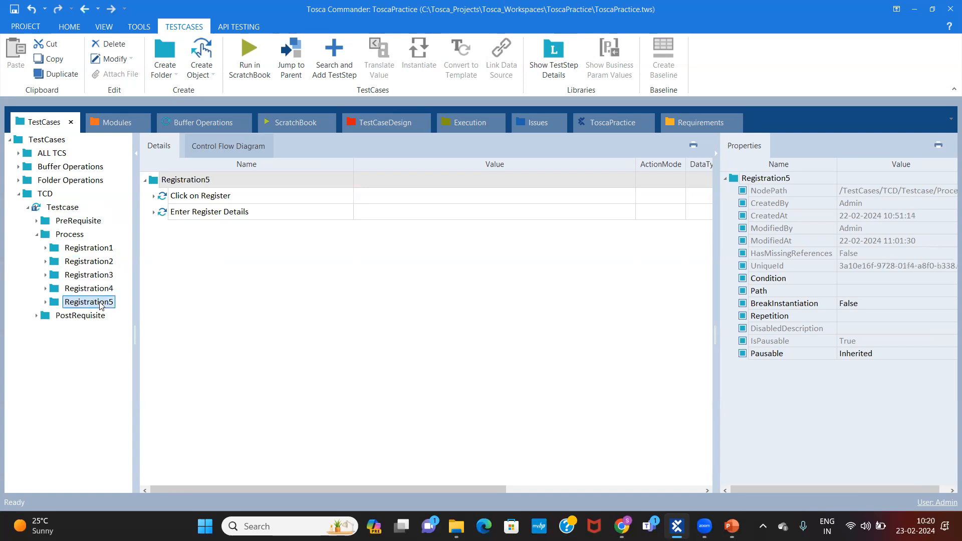
left_click(80, 249)
left_click(78, 235)
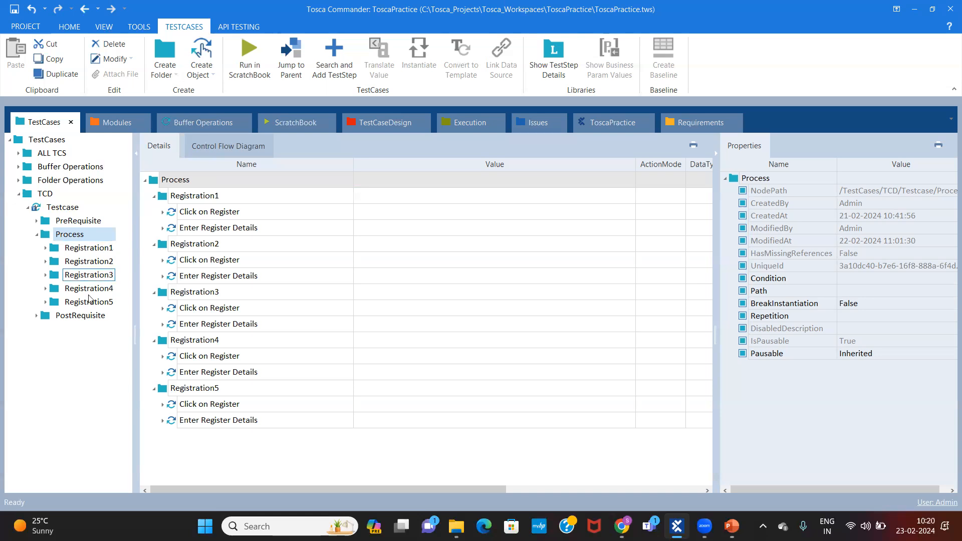
Go through the Registration1 to Registration5 folders under Process again, finishing at the Testcase template's overview with Process collapsed.
left_click(103, 249)
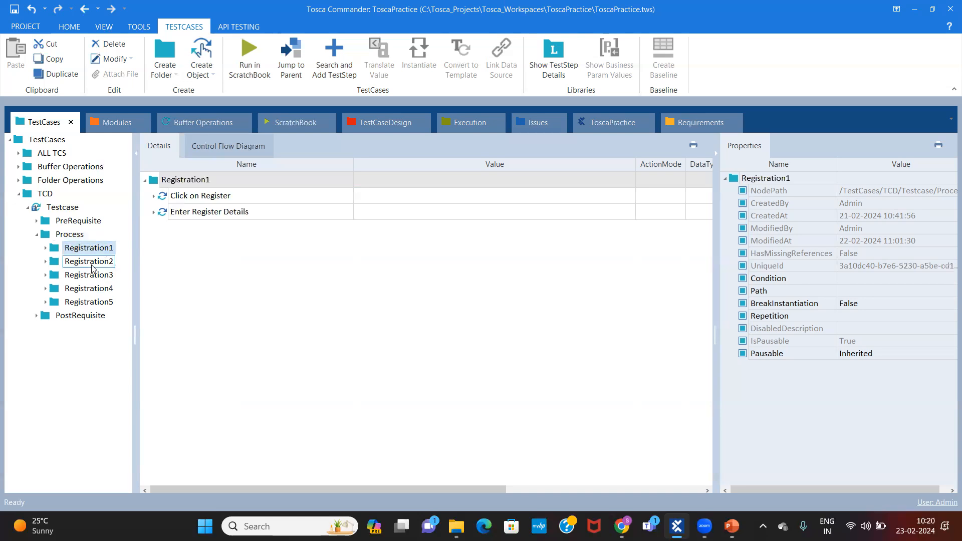
left_click(93, 268)
left_click(94, 276)
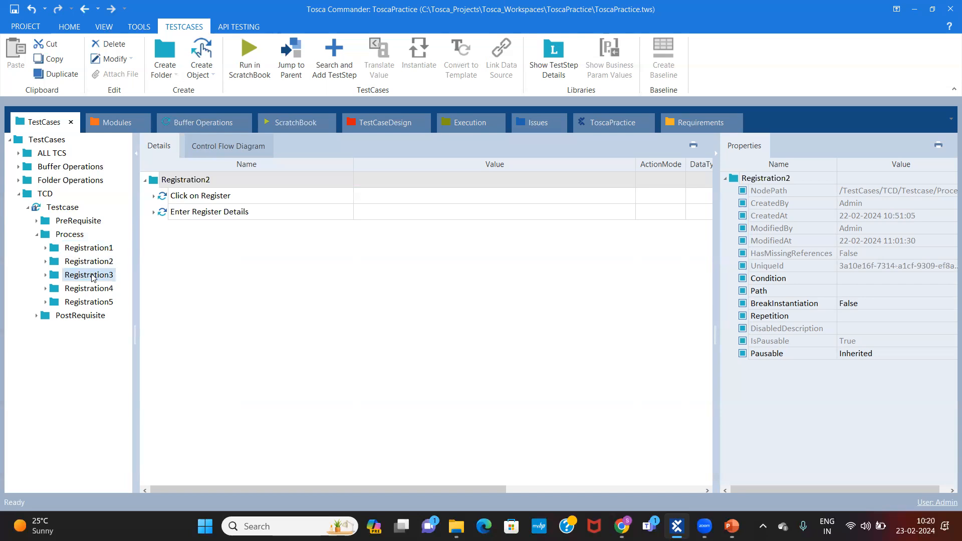
left_click(105, 289)
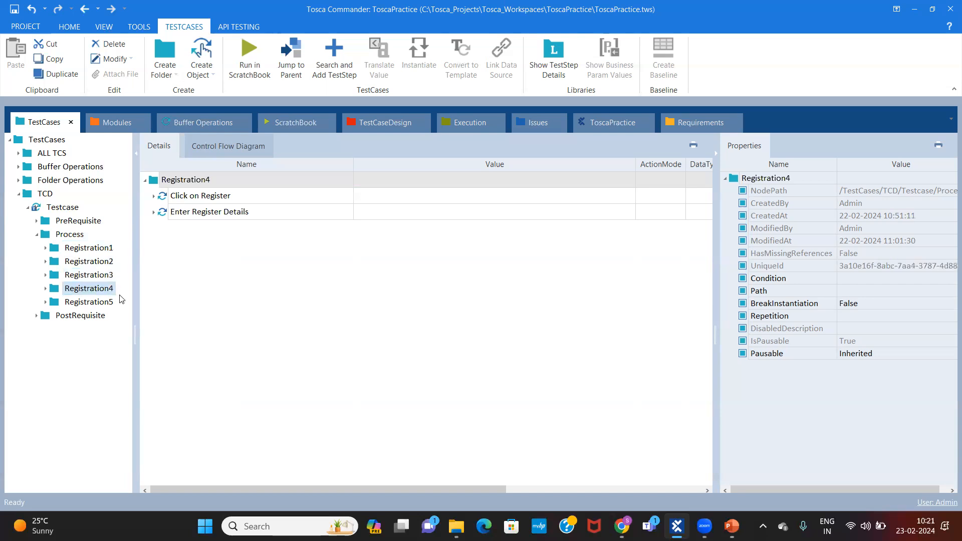
left_click(97, 303)
left_click(62, 209)
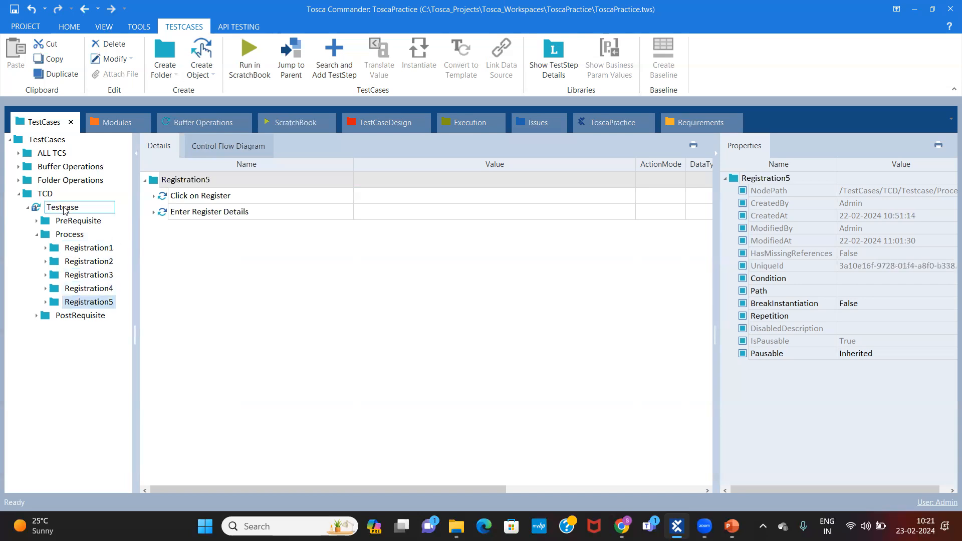
left_click(36, 234)
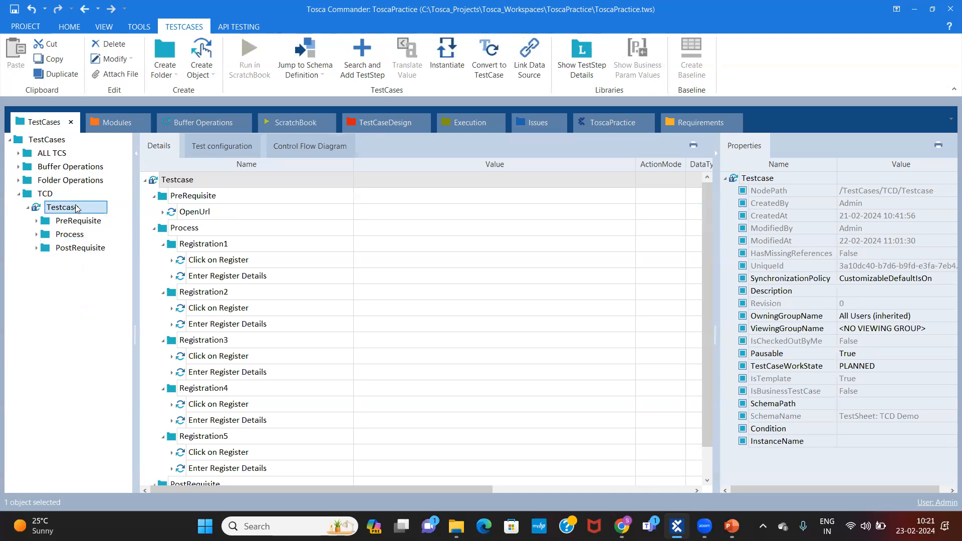
Check the TCD Demo test sheet, create a TemplateInstance of the TCD Testcase template and start its instantiation.
left_click(385, 124)
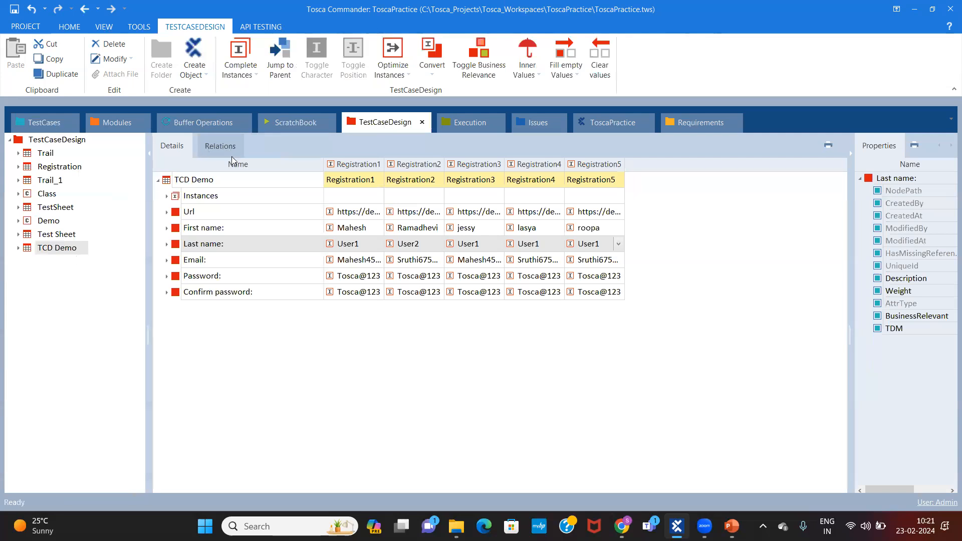
left_click(40, 121)
left_click(74, 208)
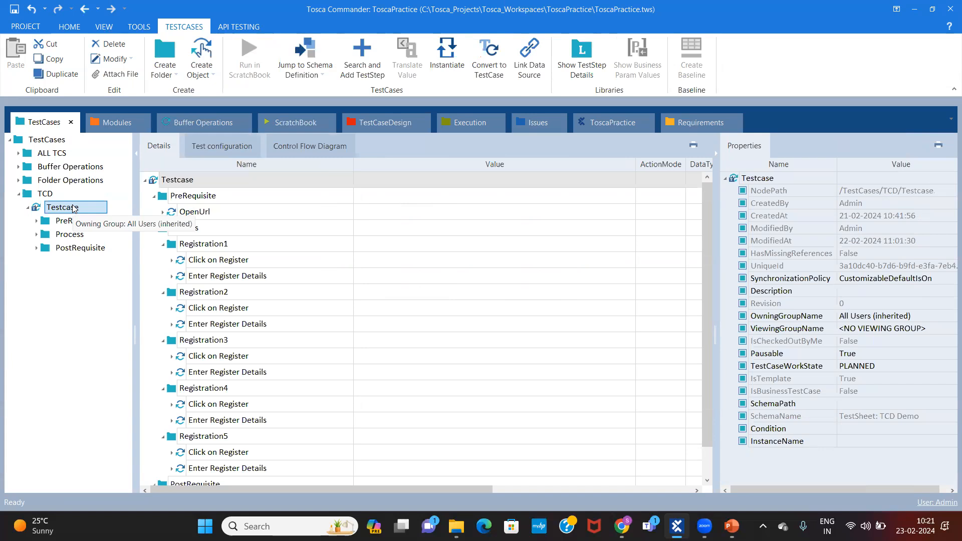
right_click(74, 208)
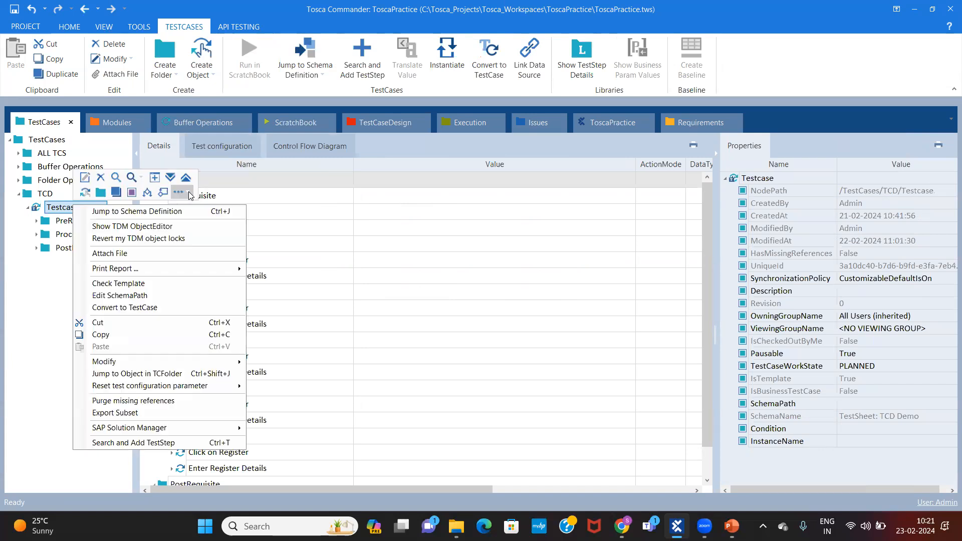
left_click(189, 194)
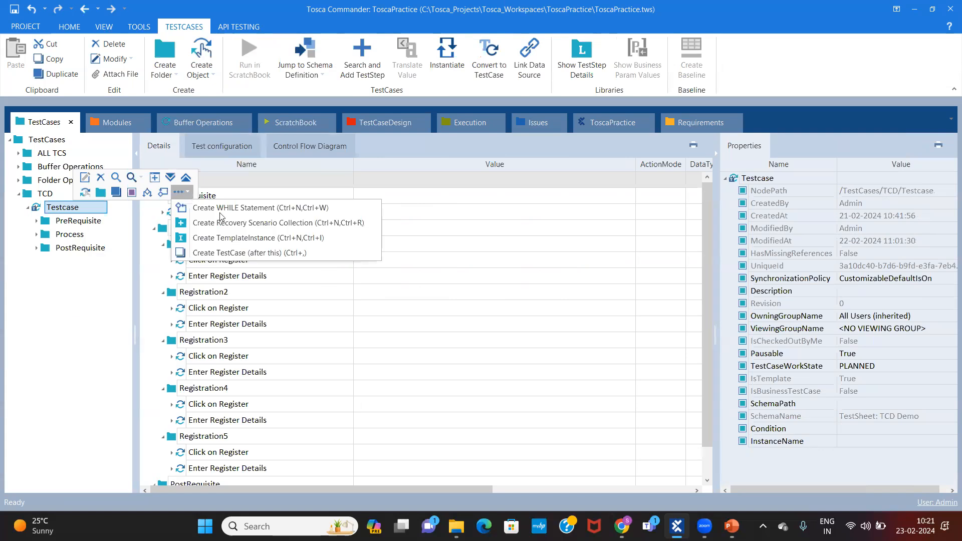
left_click(221, 240)
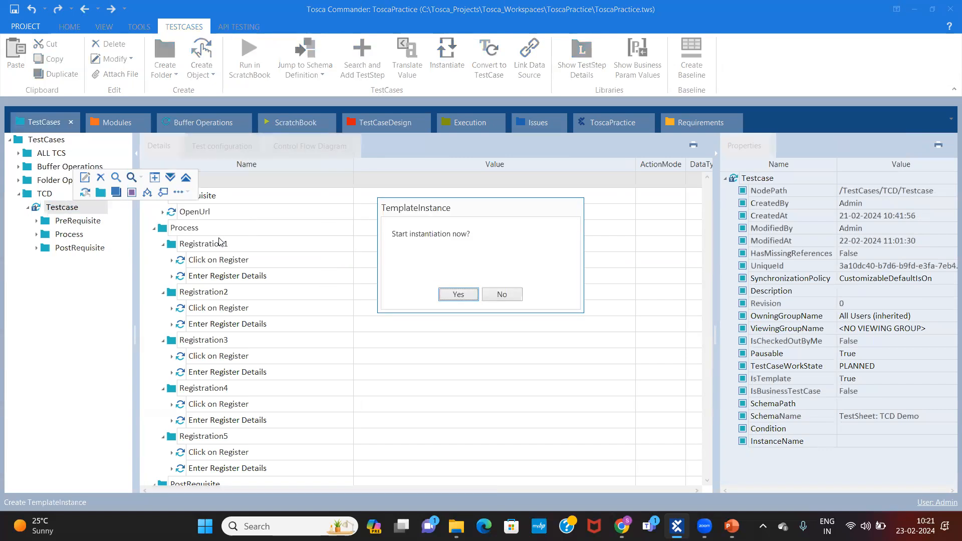
left_click(453, 294)
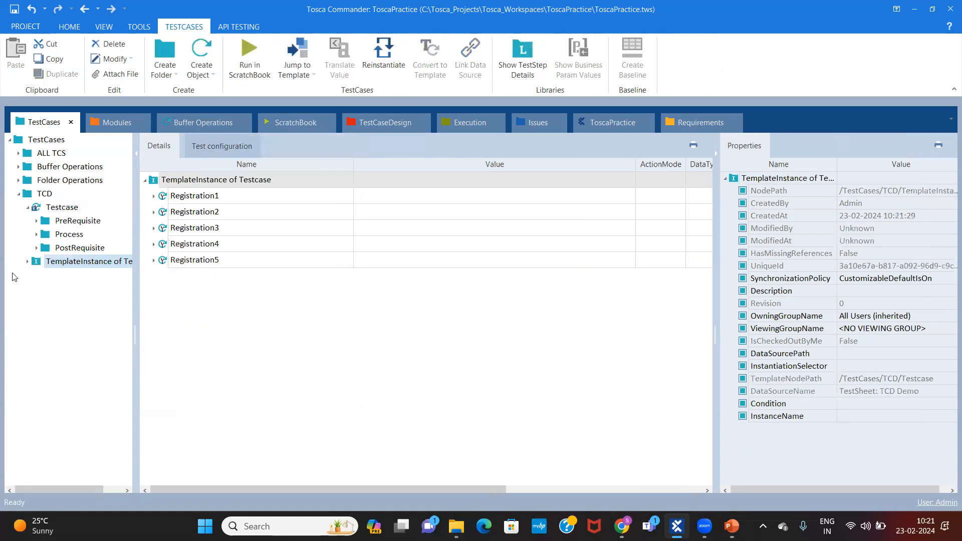
Expand the new template instance and compare the structure of its generated Registration test cases.
left_click(28, 262)
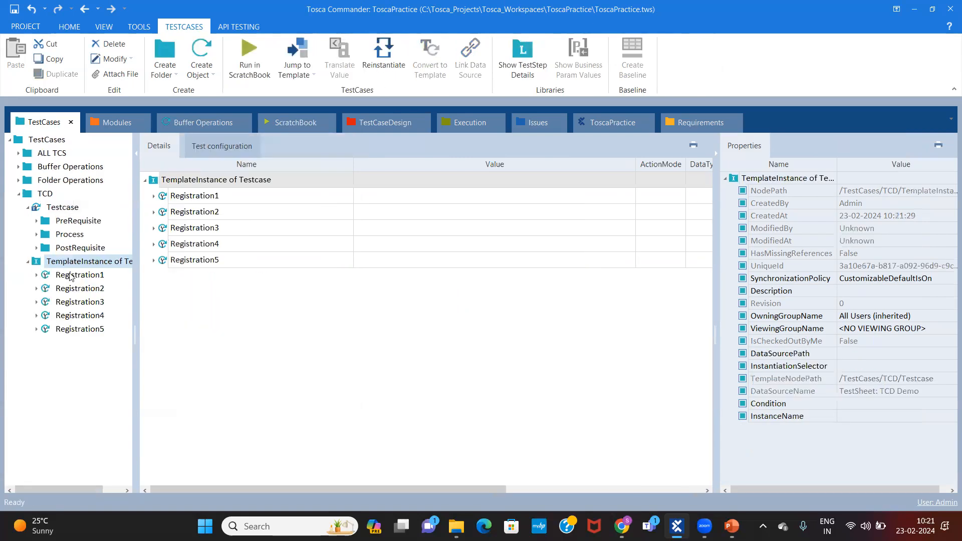
left_click(73, 275)
left_click(80, 289)
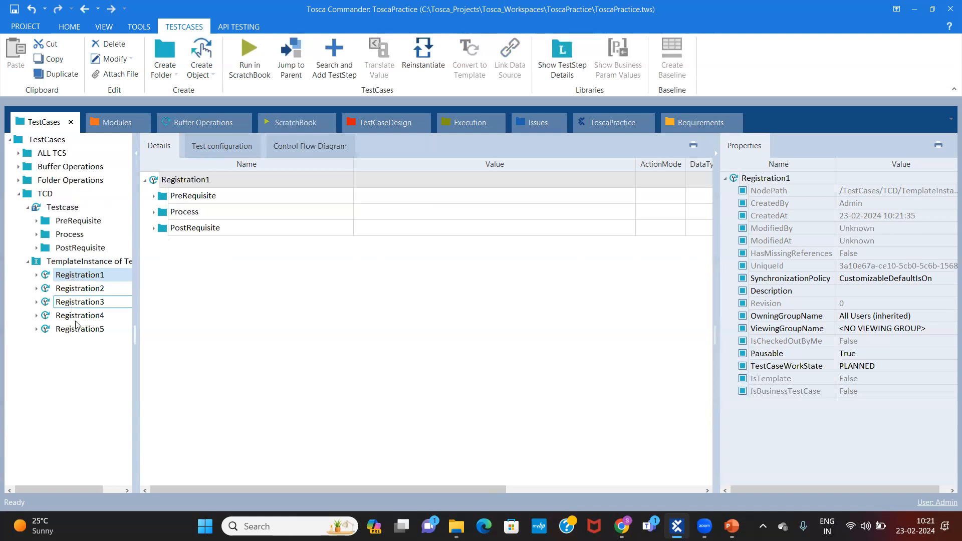
left_click(62, 279)
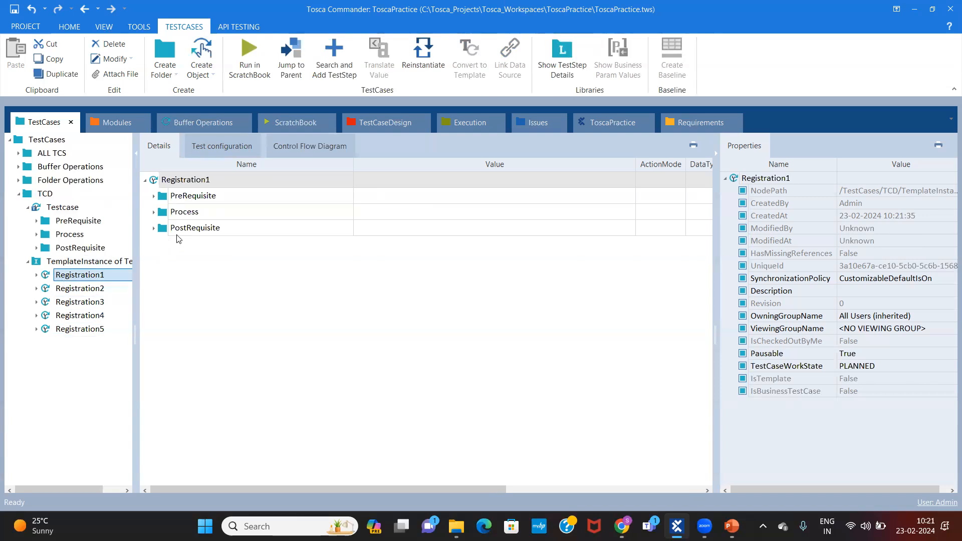
left_click(71, 290)
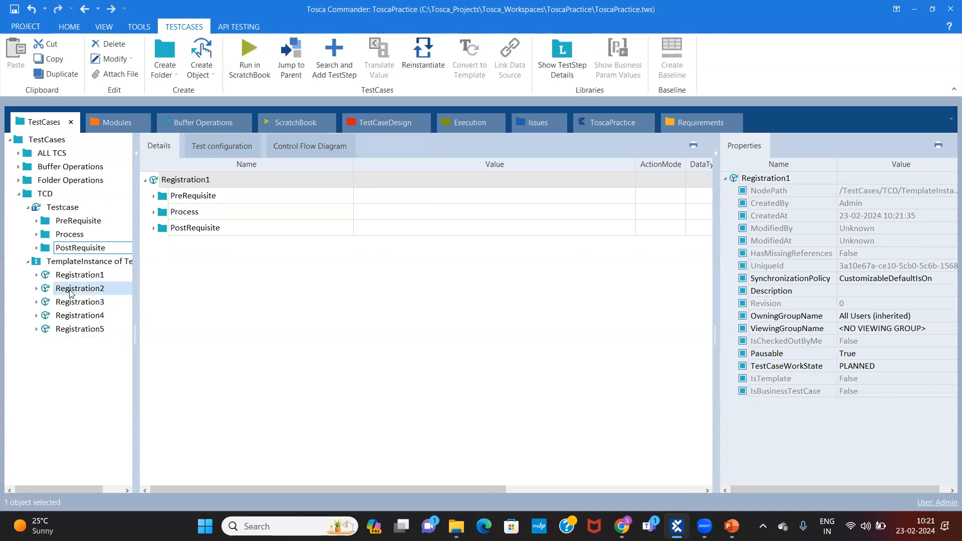
left_click(78, 300)
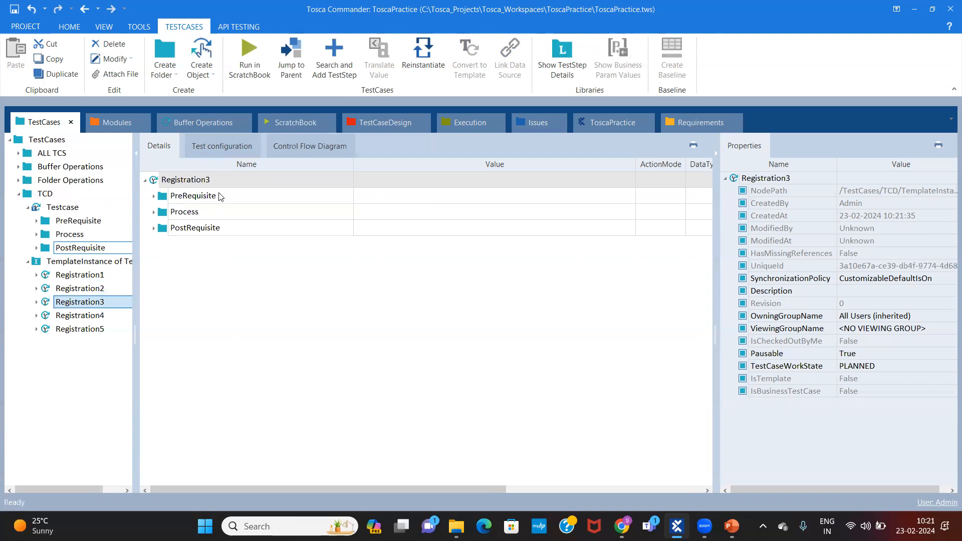
left_click(86, 330)
left_click(94, 276)
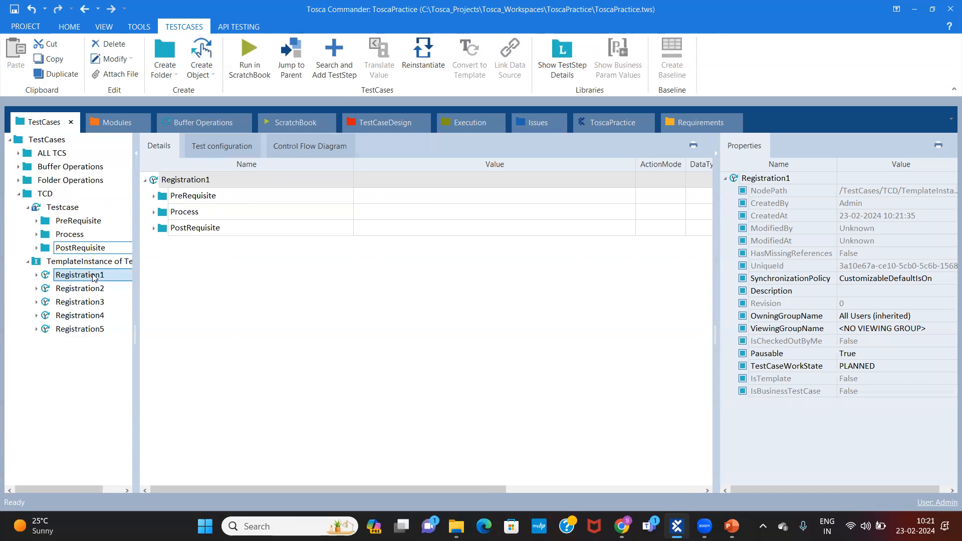
Compare the Process folder of the generated Registration1 test case with the Process folder of the Testcase template.
left_click(154, 214)
left_click(200, 230)
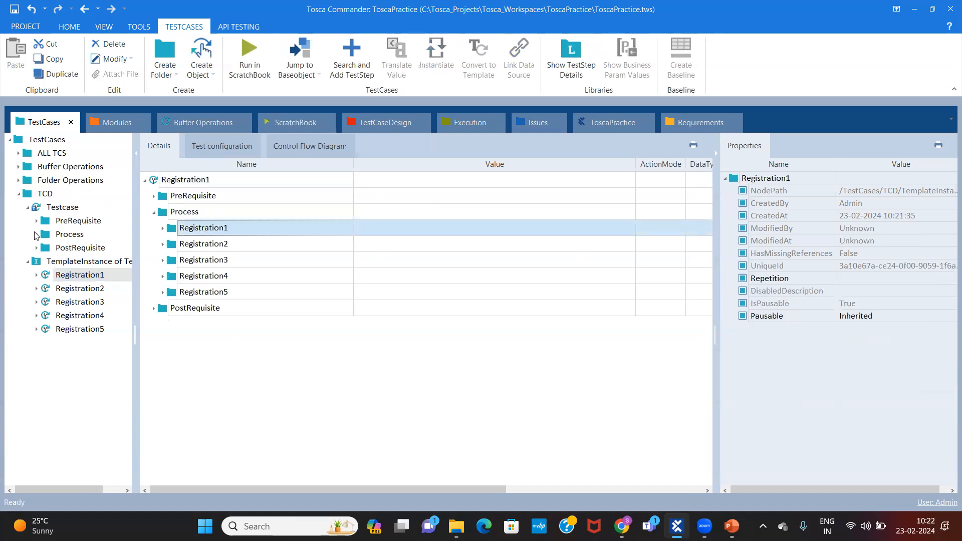
left_click(36, 234)
left_click(103, 249)
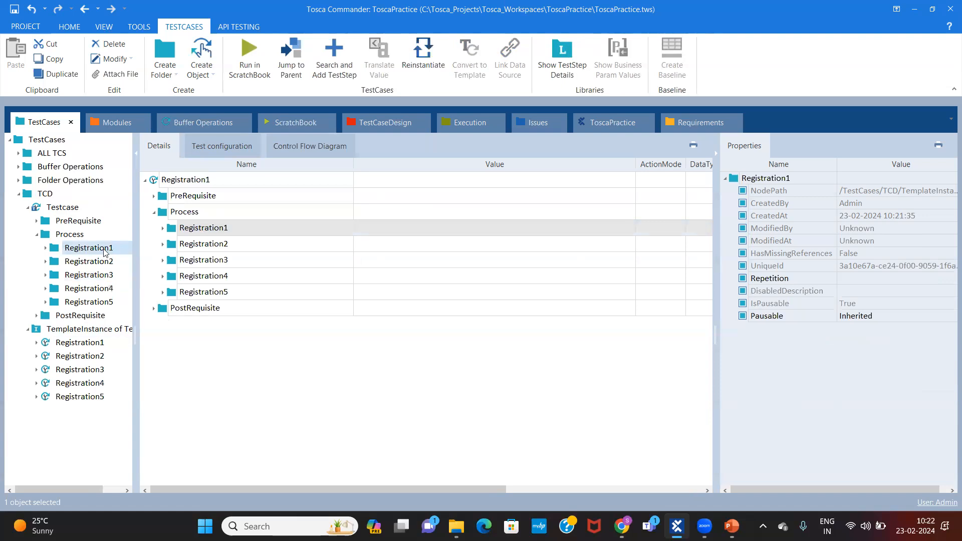
left_click(96, 248)
left_click(105, 265)
left_click(73, 311)
left_click(78, 342)
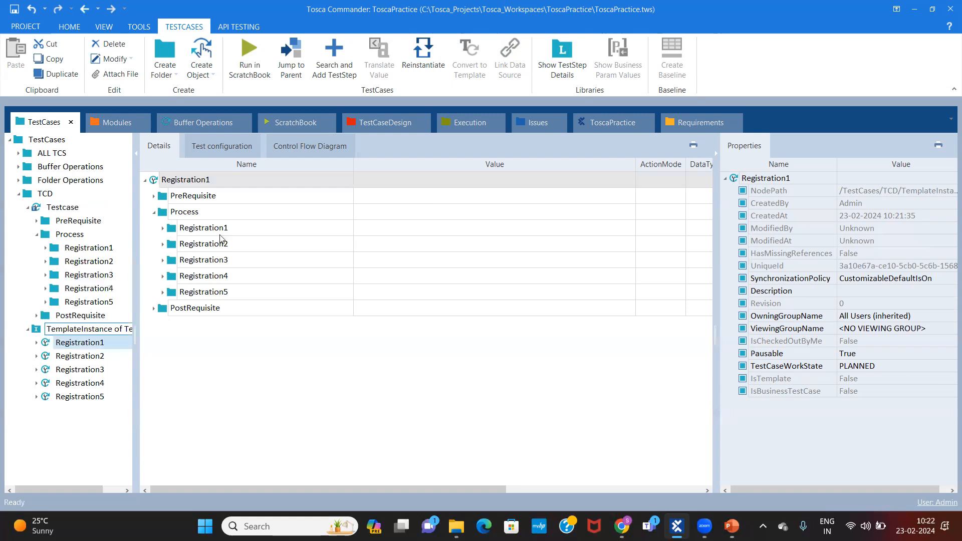
left_click(221, 235)
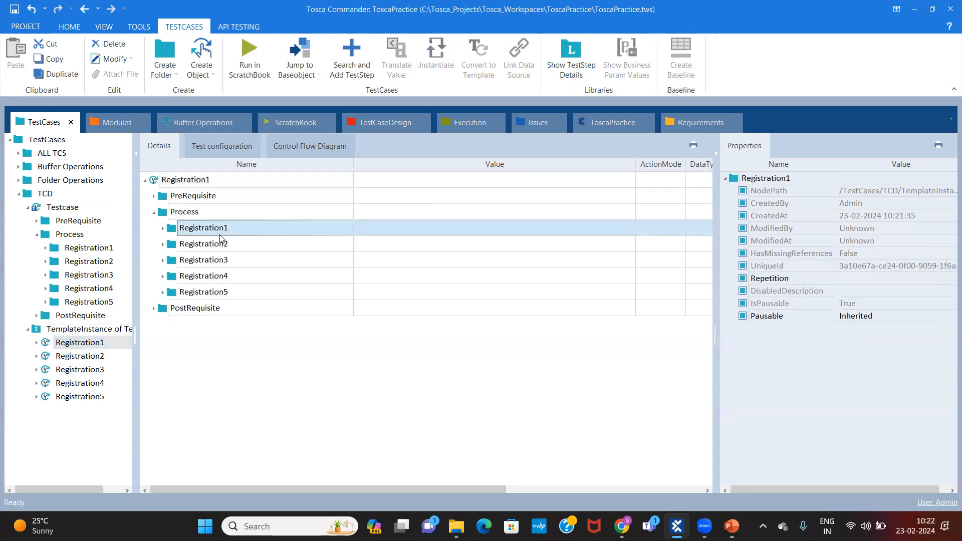
Examine the Registration1 and Registration2 folders in the generated Registration1 test case, then the whole template instance and the Testcase template.
left_click(37, 235)
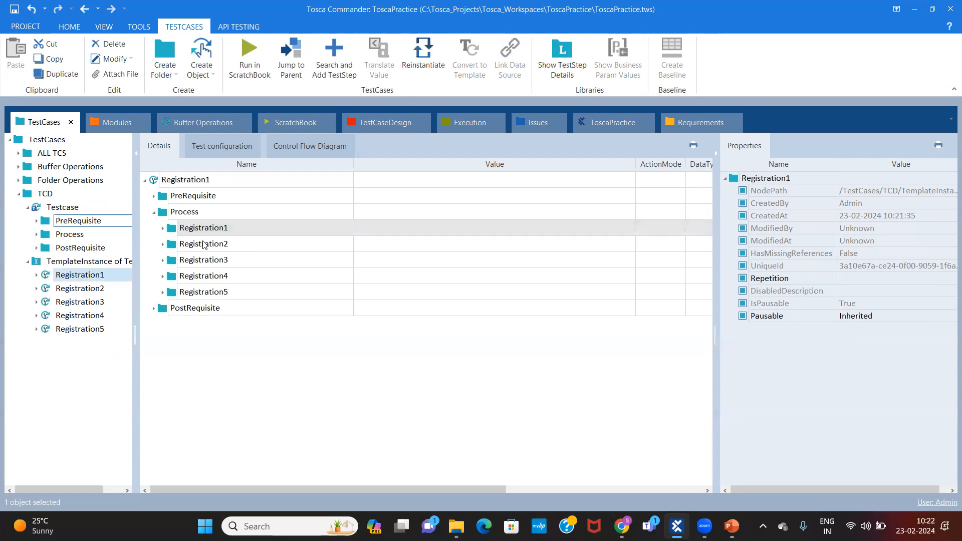
left_click(204, 245)
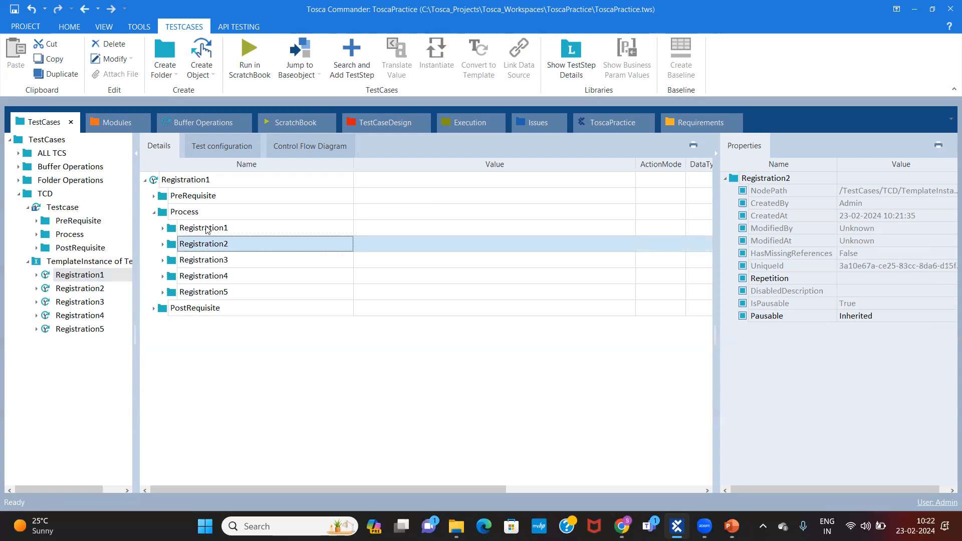
left_click(207, 230)
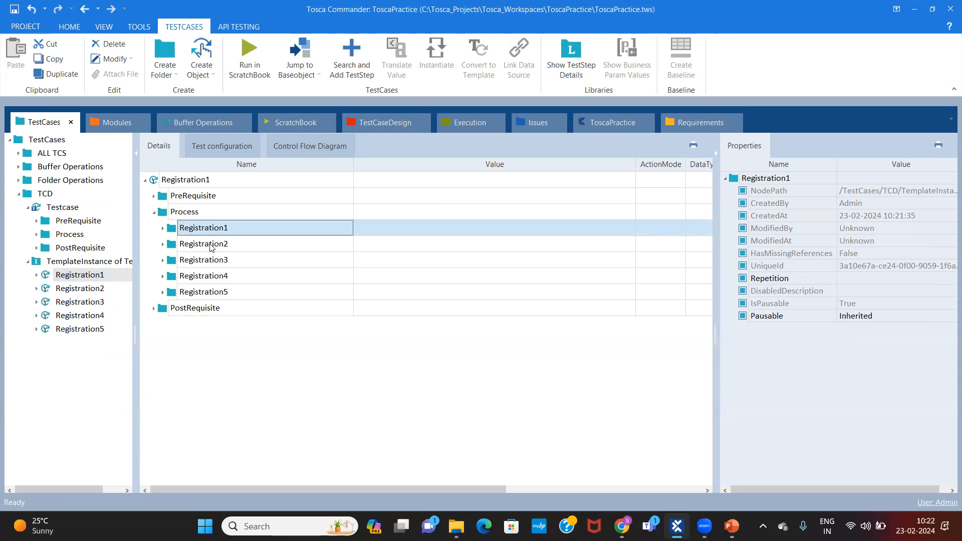
left_click(74, 263)
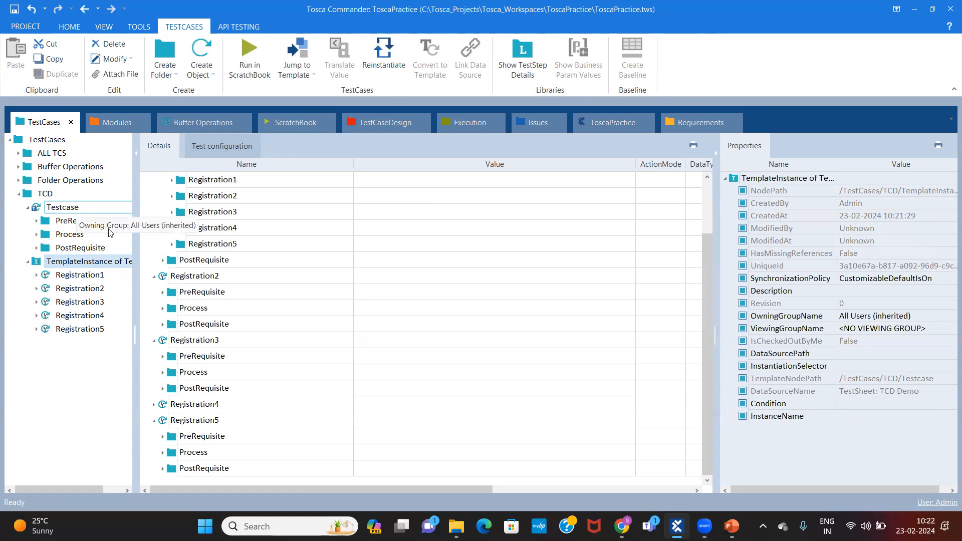
left_click(77, 210)
left_click(91, 277)
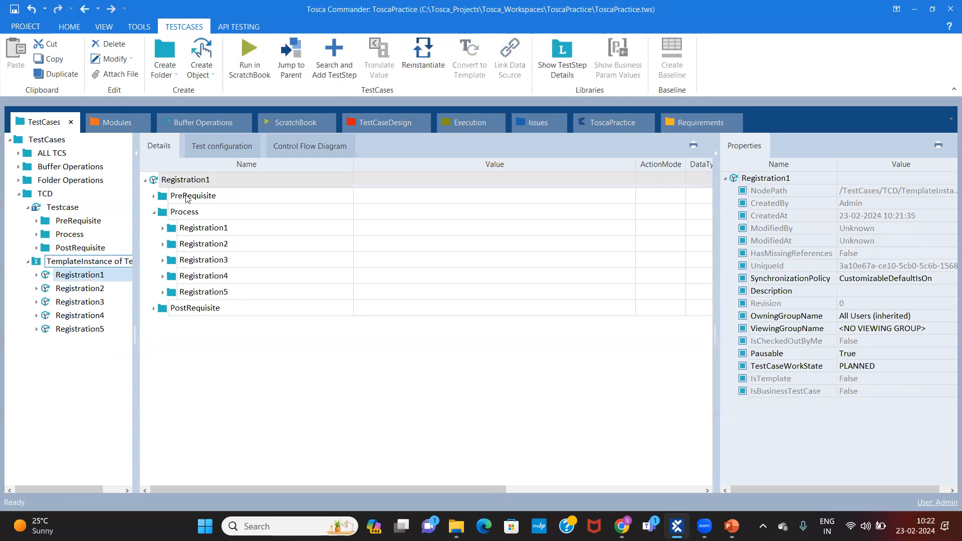
In the generated Registration1 test case, examine PreRequisite, Registration1 and PostRequisite separately from the Registration2 to Registration5 folders.
left_click(186, 198)
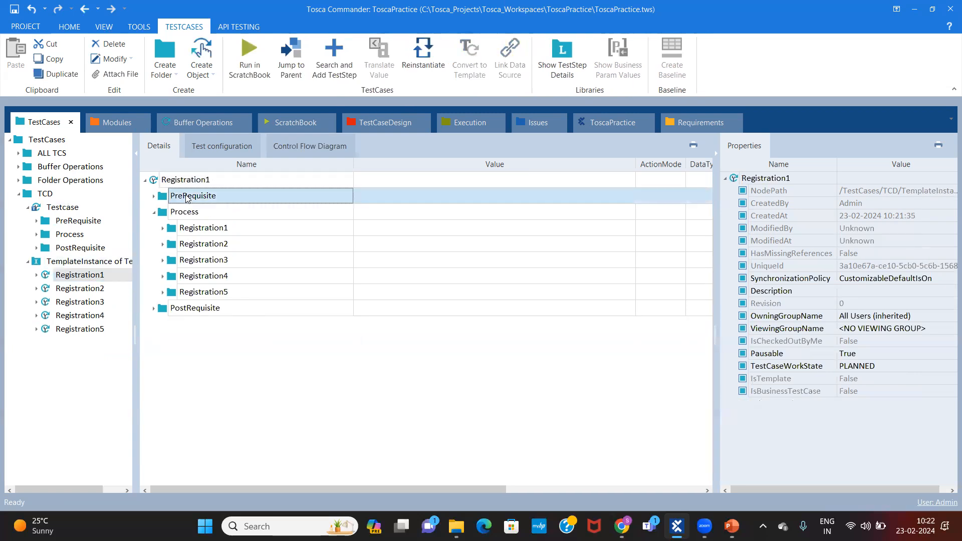
left_click(207, 230)
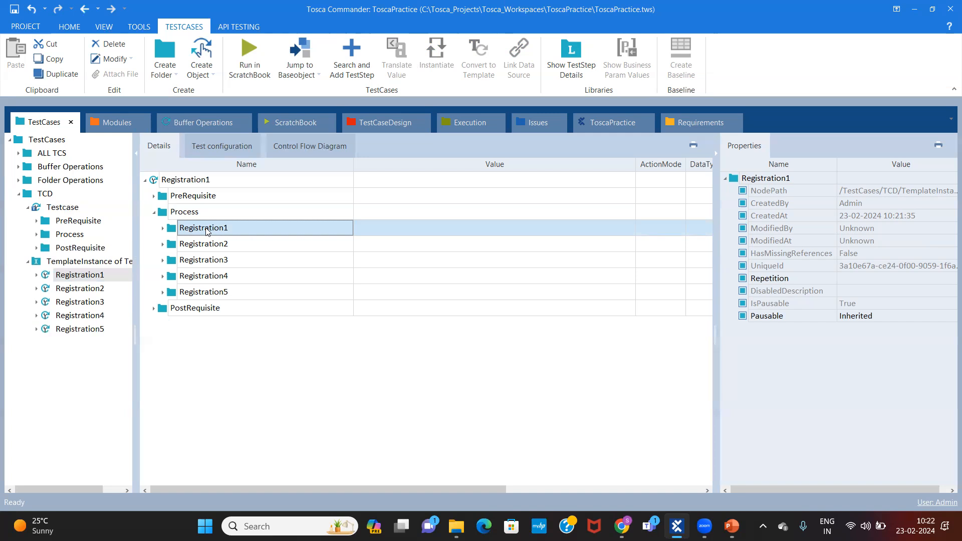
left_click(221, 310)
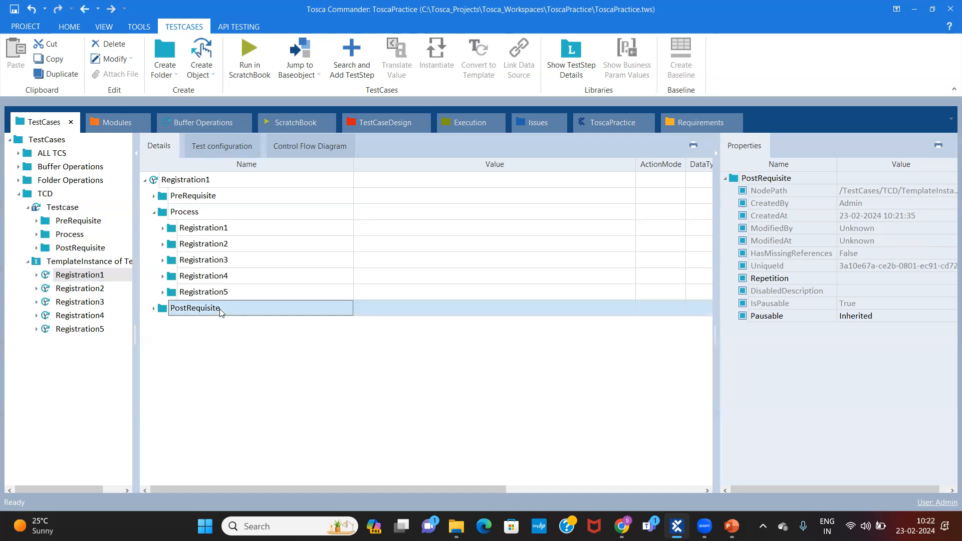
left_click(216, 249)
key("shift+Down")
key("shift+Down")
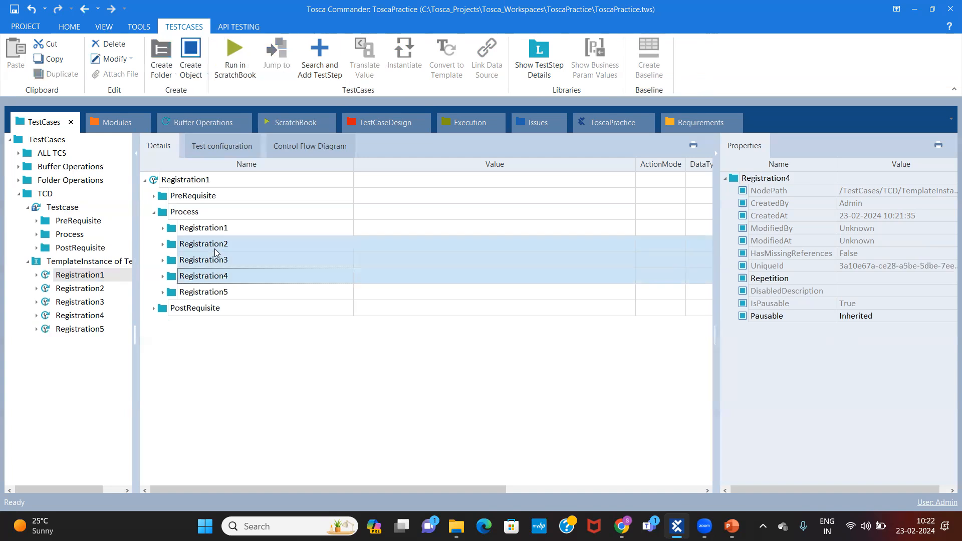
key("shift+Down")
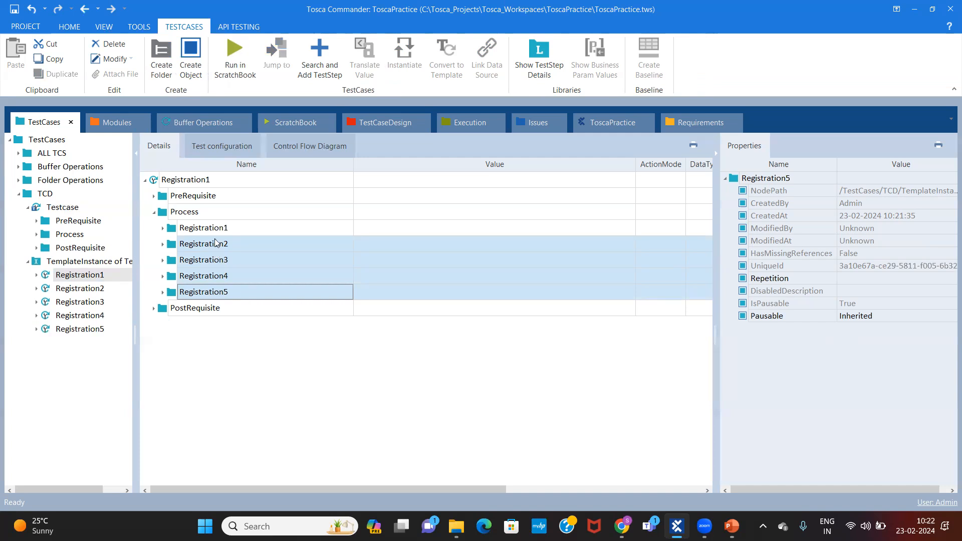
left_click(218, 232)
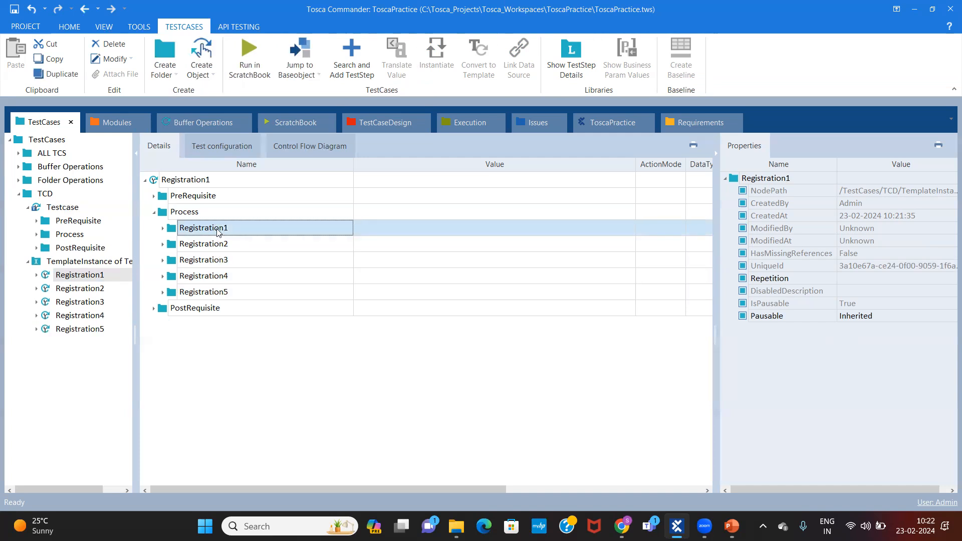
Compare the PreRequisite, PostRequisite and Registration2 folders of the generated Registration1 test case with the Registration2 folder of the Testcase template.
left_click(204, 197)
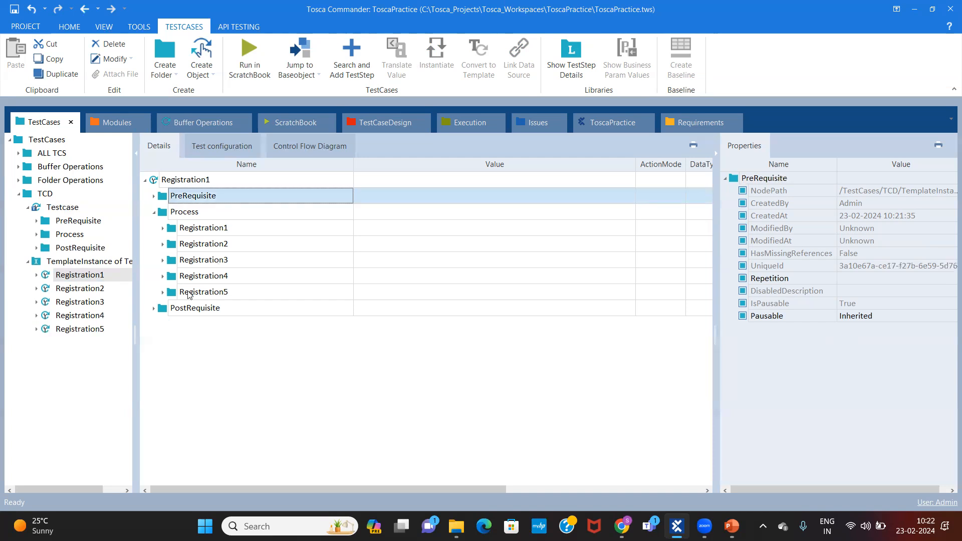
left_click(191, 309)
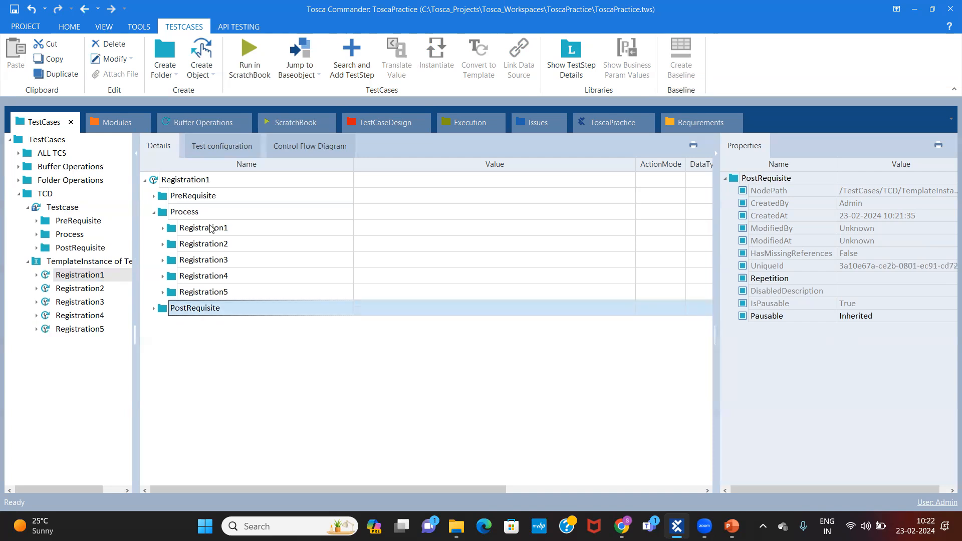
left_click(208, 244)
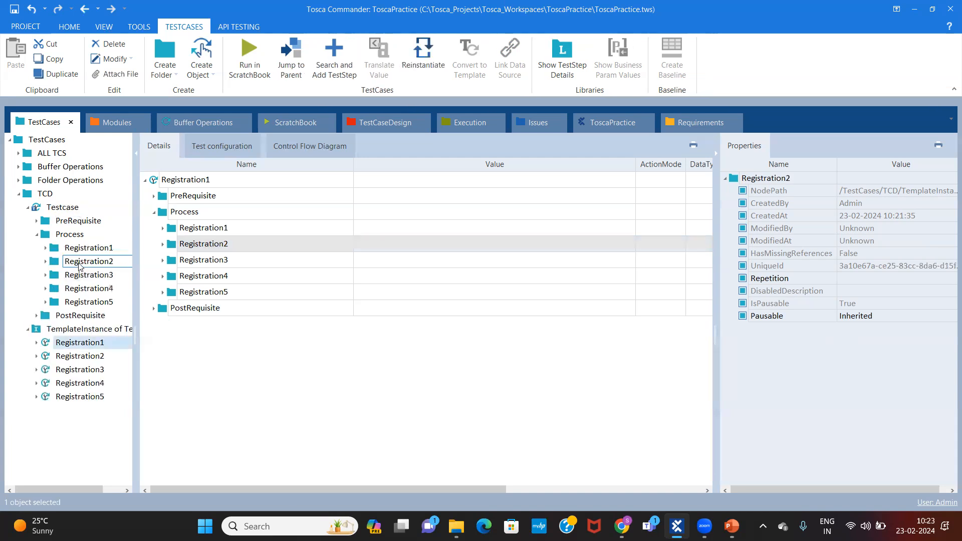
left_click(79, 266)
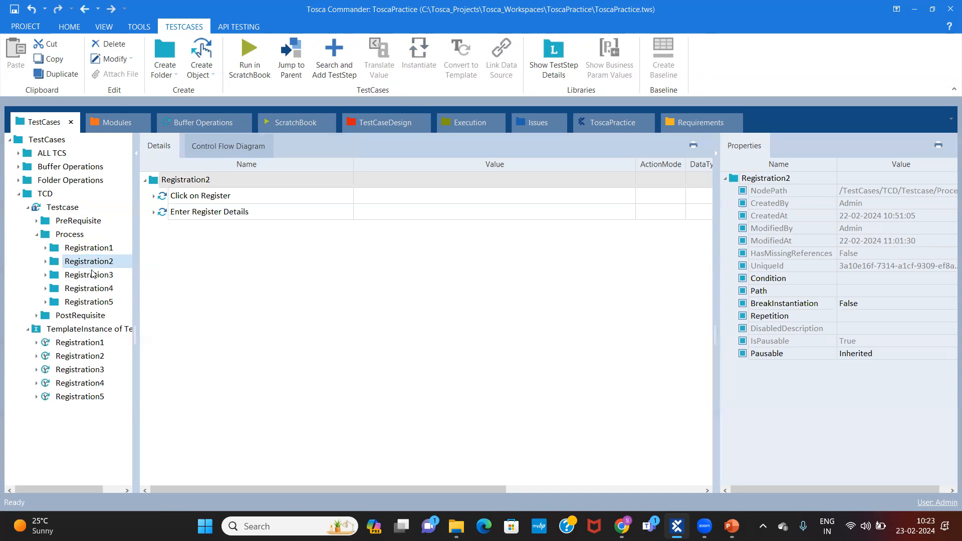
left_click(36, 235)
Delete the Registration2 to Registration5 folders from the Process folder of the generated Registration1 test case.
left_click(77, 277)
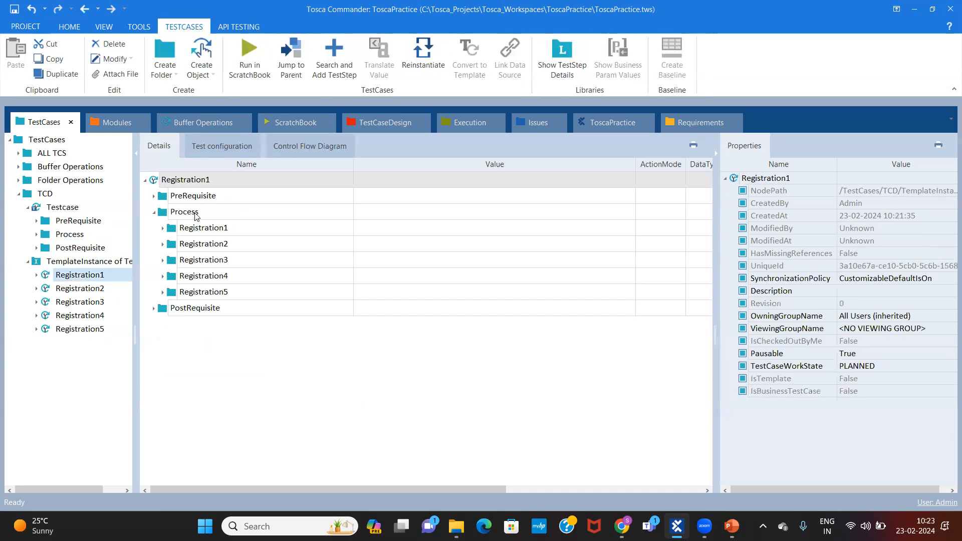
left_click(199, 245)
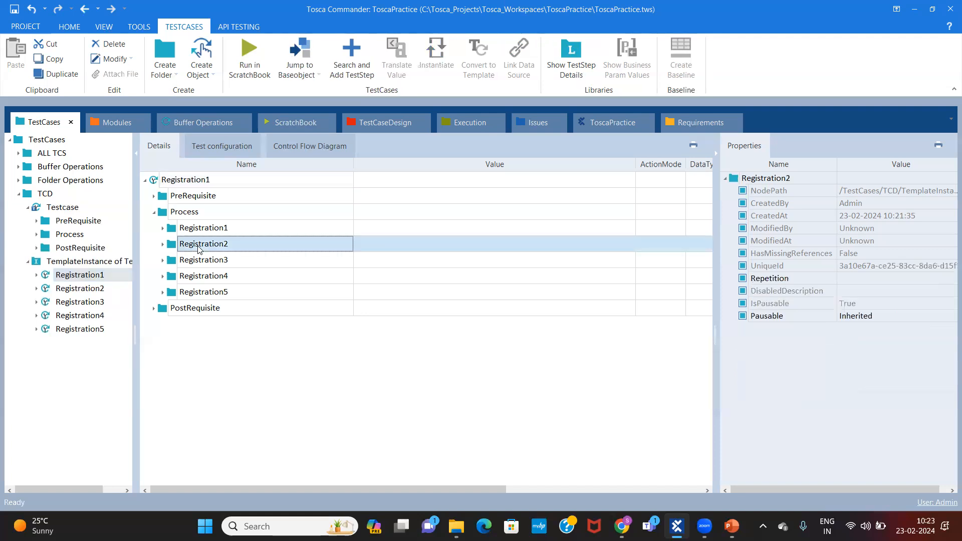
key("shift+Down")
key("shift+Down")
key("shift+Down")
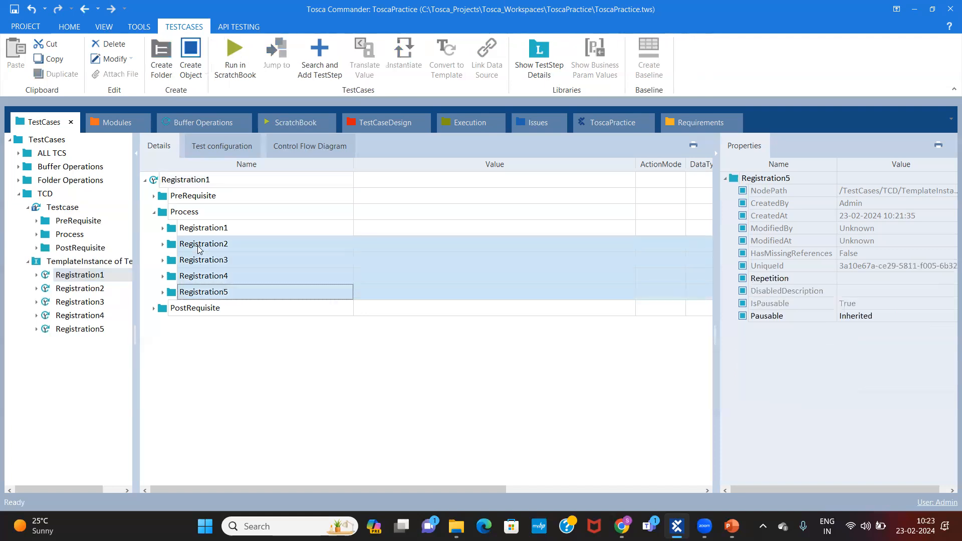
key("Delete")
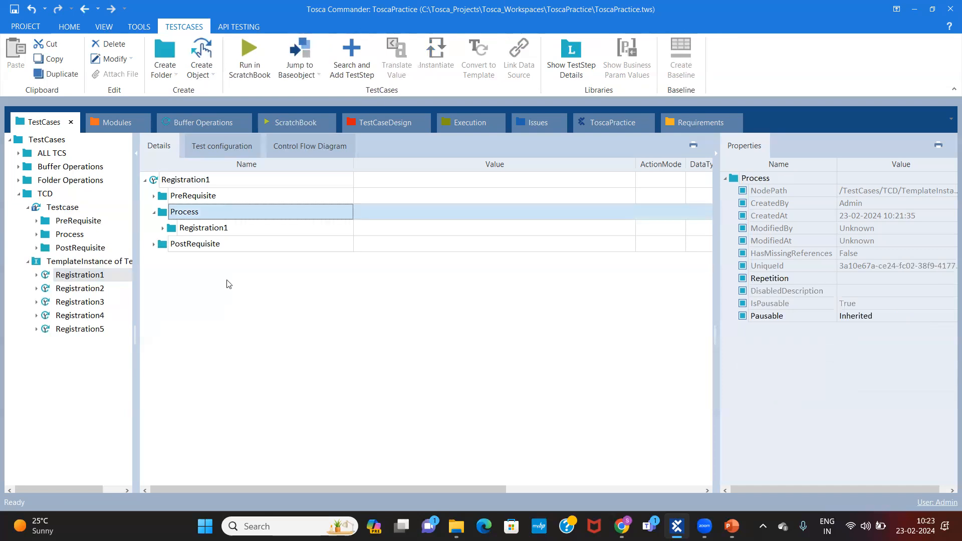
In the generated Registration2 test case, delete the Registration1, Registration3, Registration4 and Registration5 folders from the Process folder.
left_click(86, 287)
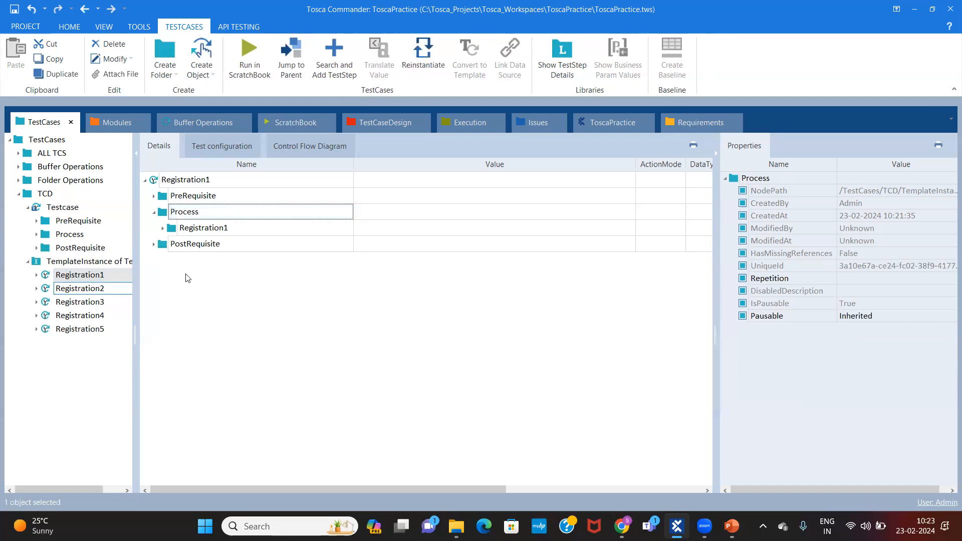
left_click(154, 212)
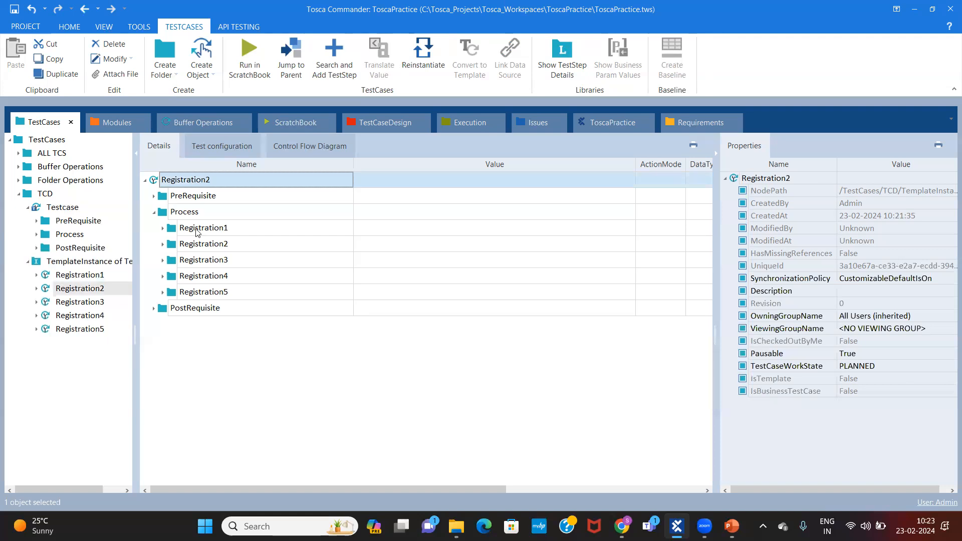
left_click(197, 230)
key("Delete")
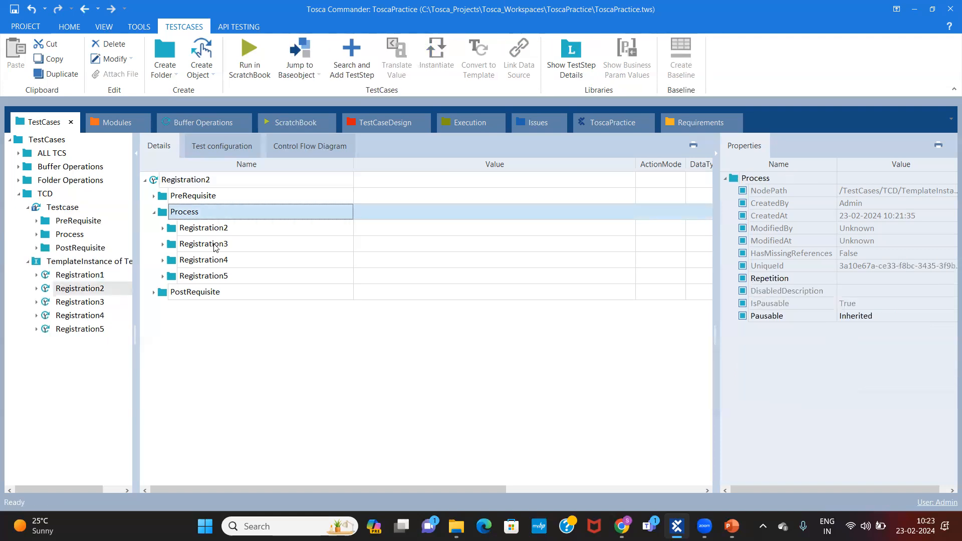
left_click(216, 245)
key("shift+Down")
key("shift+Down")
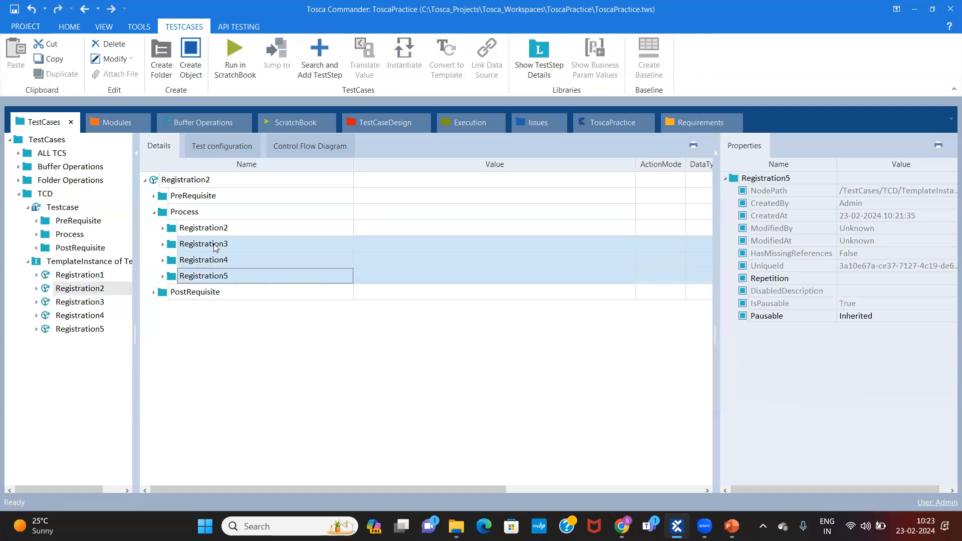
key("Delete")
In the generated Registration3 test case, delete the Registration1, Registration2, Registration4 and Registration5 folders from the Process folder.
left_click(93, 305)
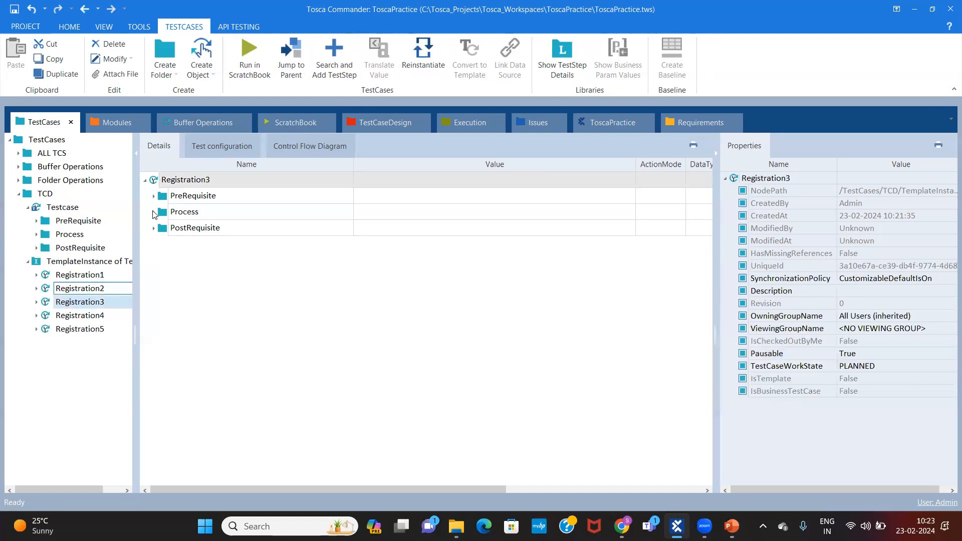
left_click(154, 212)
left_click(214, 228)
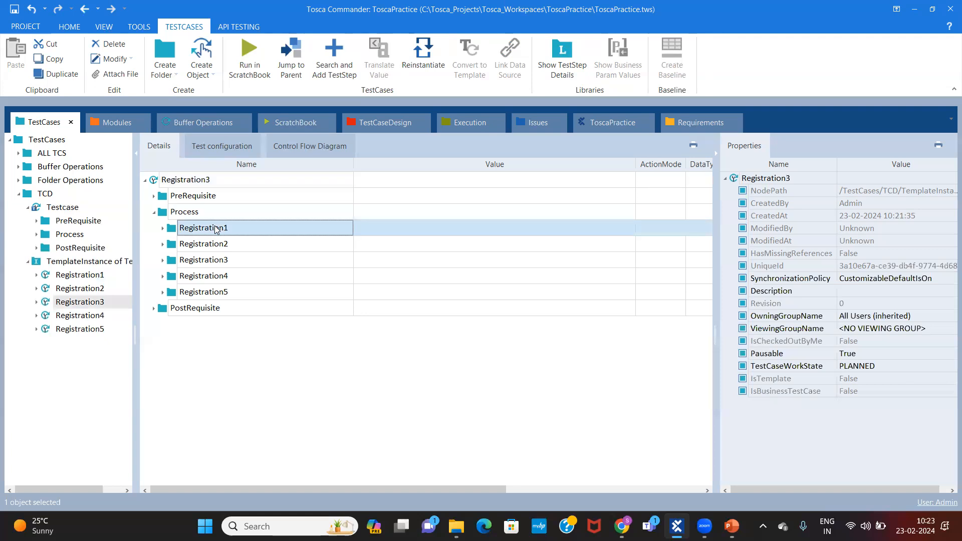
key("shift+Down")
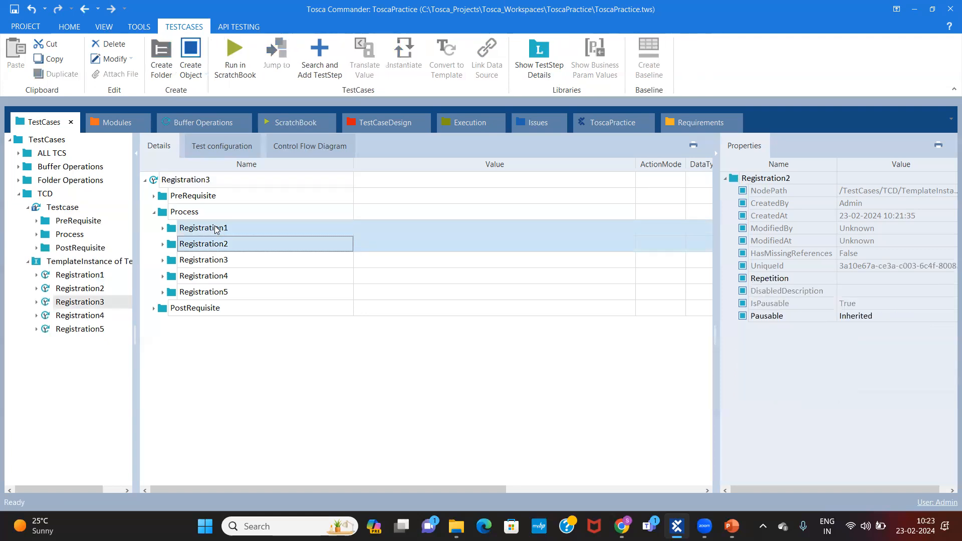
key("Delete")
left_click(210, 245)
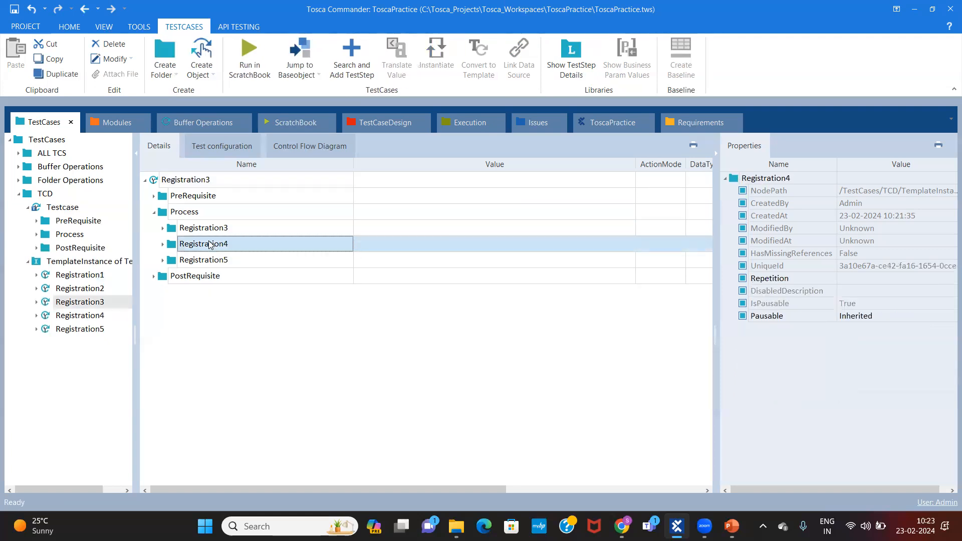
key("shift+Down")
key("Delete")
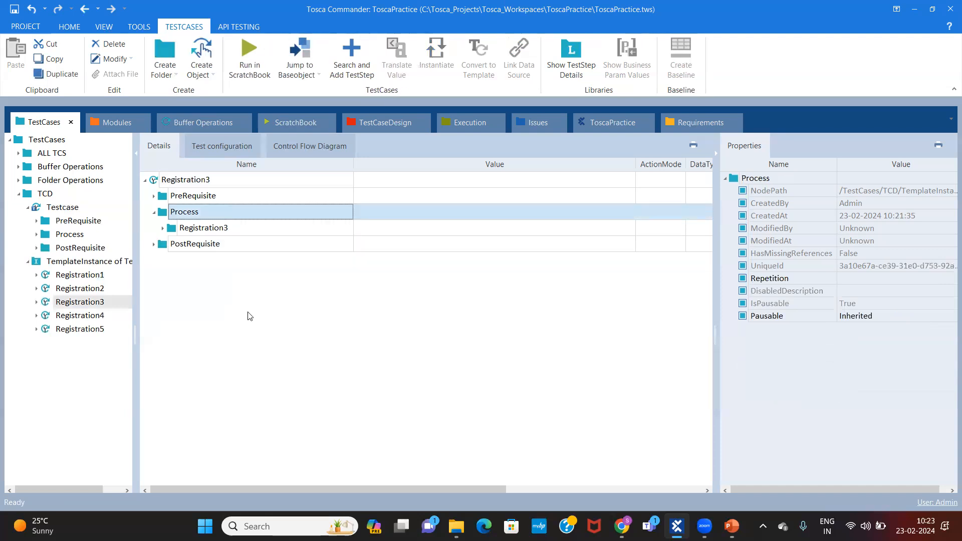
In the generated Registration4 test case, delete the Registration1, Registration2, Registration3 and Registration5 folders from the Process folder.
left_click(93, 319)
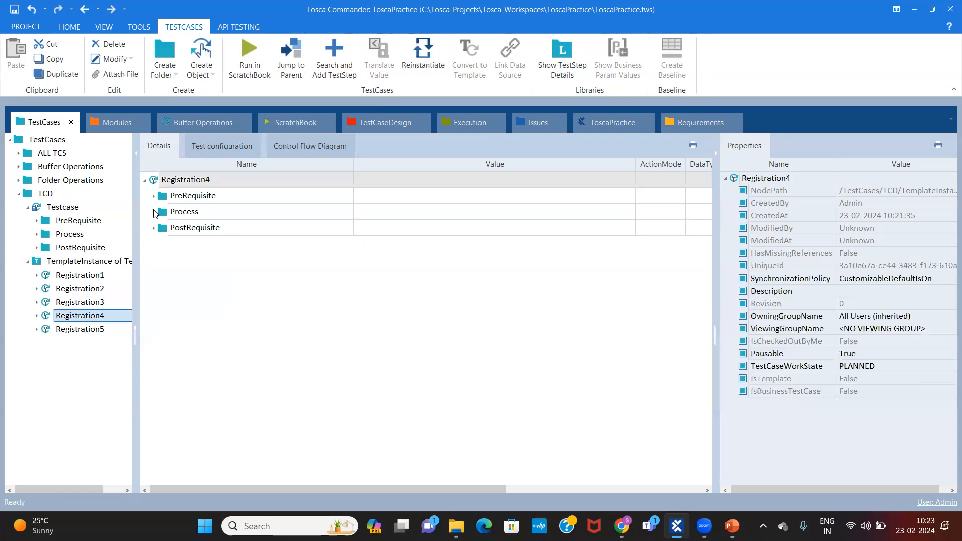
left_click(154, 212)
left_click(199, 231)
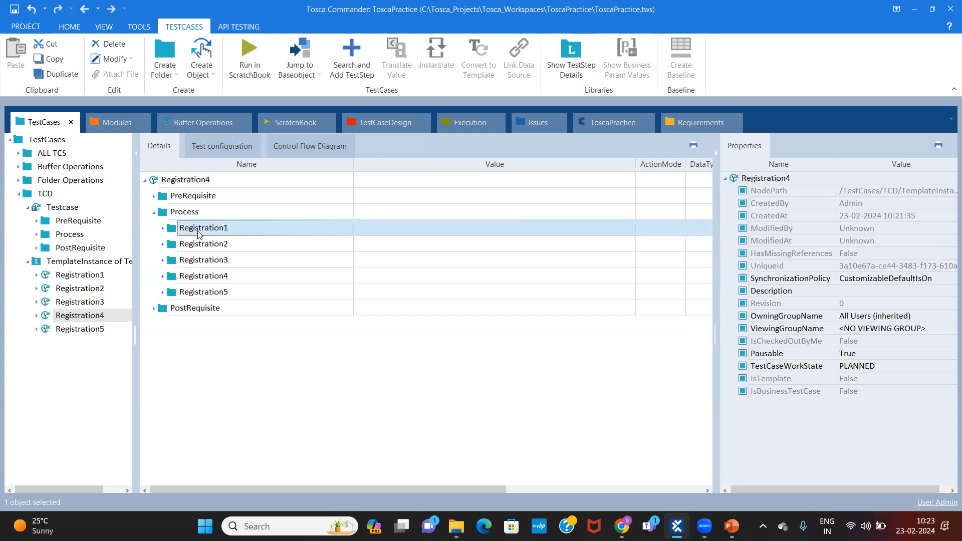
key("shift+Down")
key("shift+Down")
key("Delete")
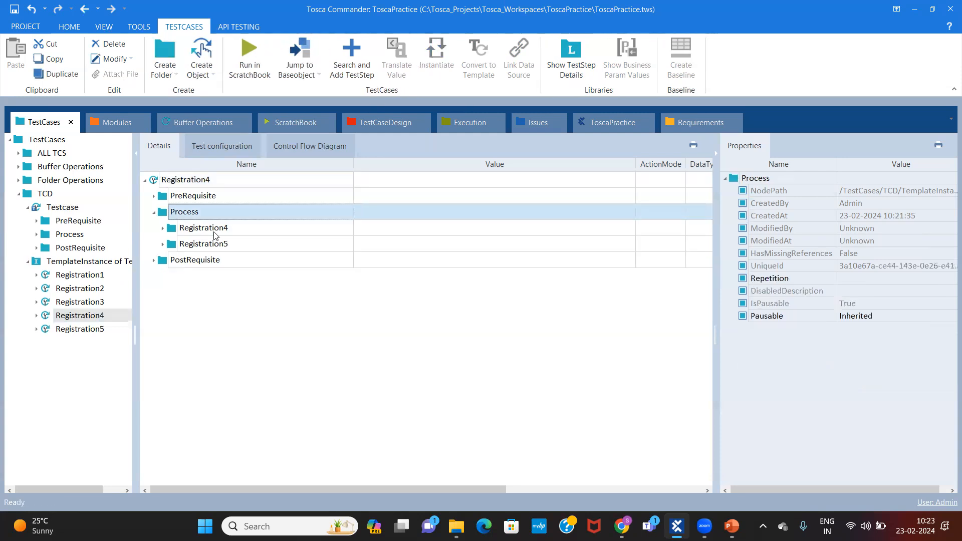
left_click(219, 246)
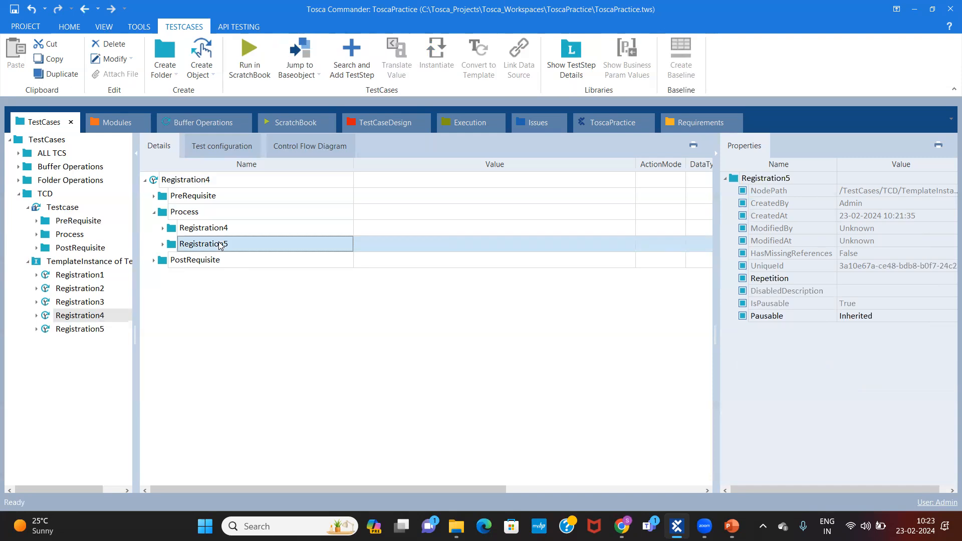
key("Delete")
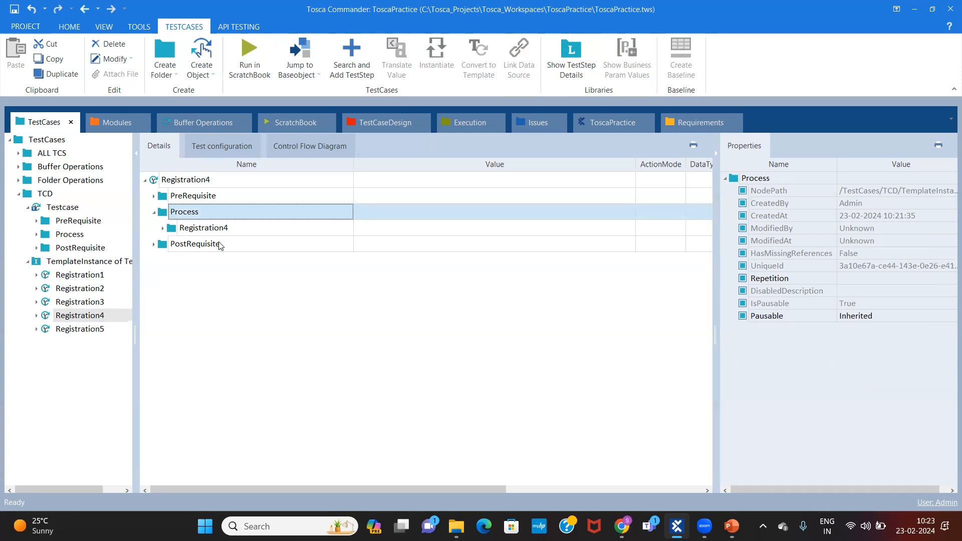
In the generated Registration5 test case, delete the Registration1 to Registration4 folders from the Process folder.
left_click_drag(89, 332, 163, 207)
left_click(154, 212)
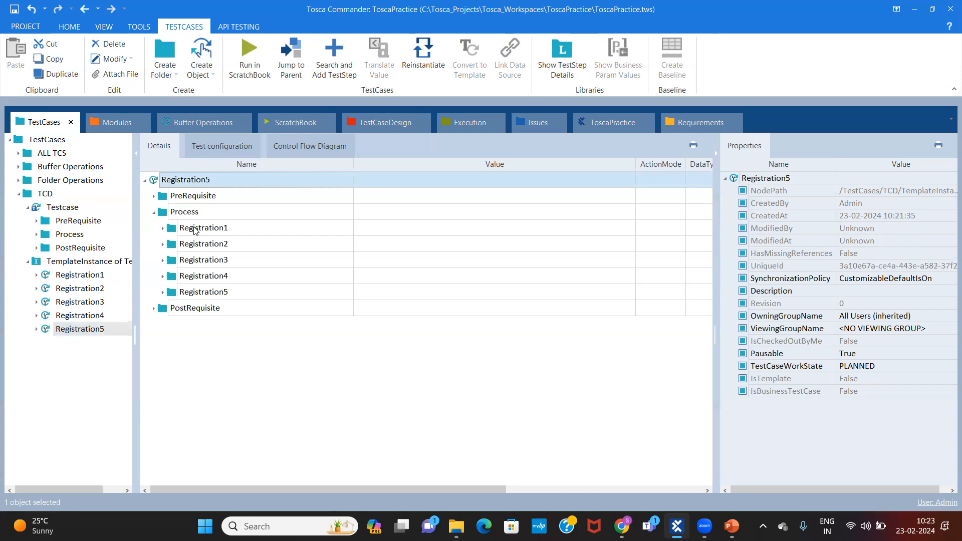
left_click(196, 229)
key("shift+Down")
key("shift+Down")
key("shift+Down")
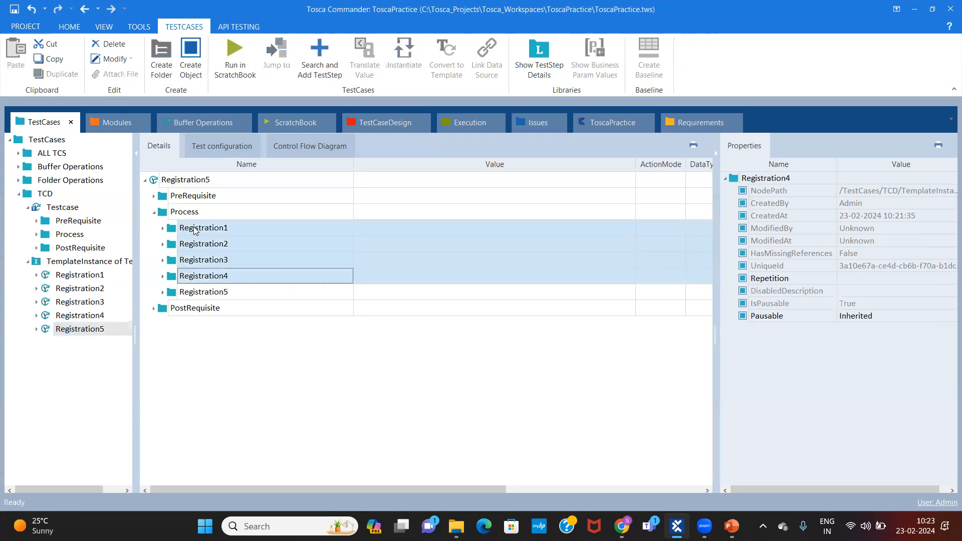
key("Delete")
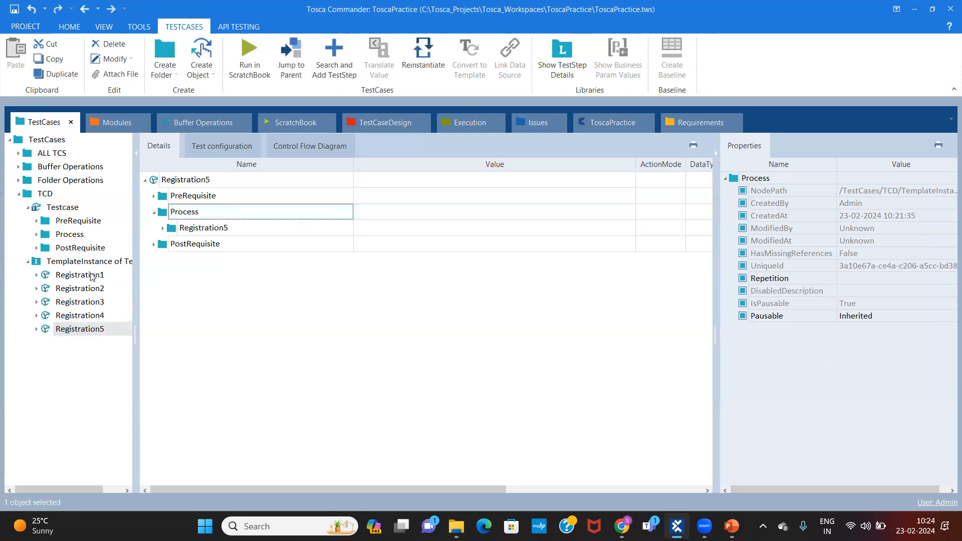
Check the remaining folders of the generated Registration1 test case, including its Registration1 test steps, and then those of the Registration2 test case.
left_click(91, 276)
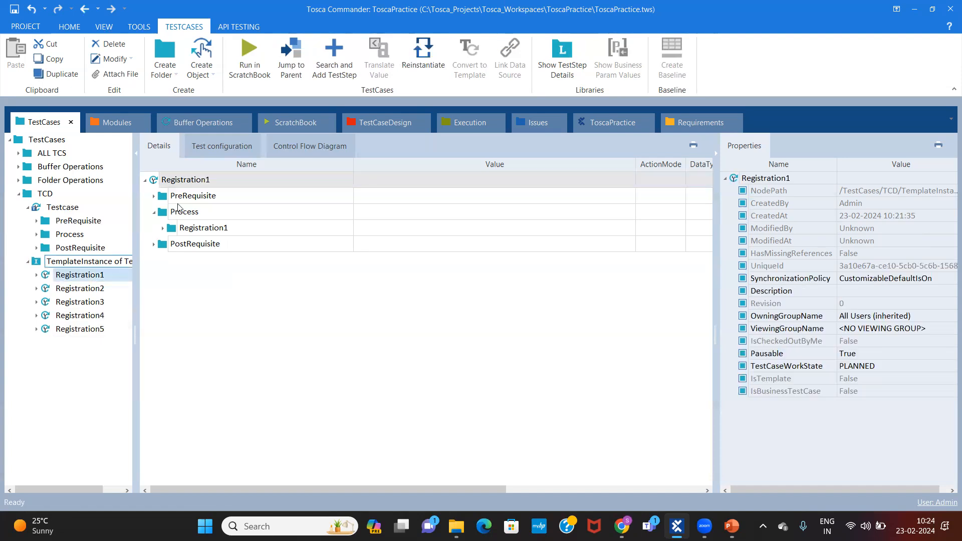
left_click(224, 203)
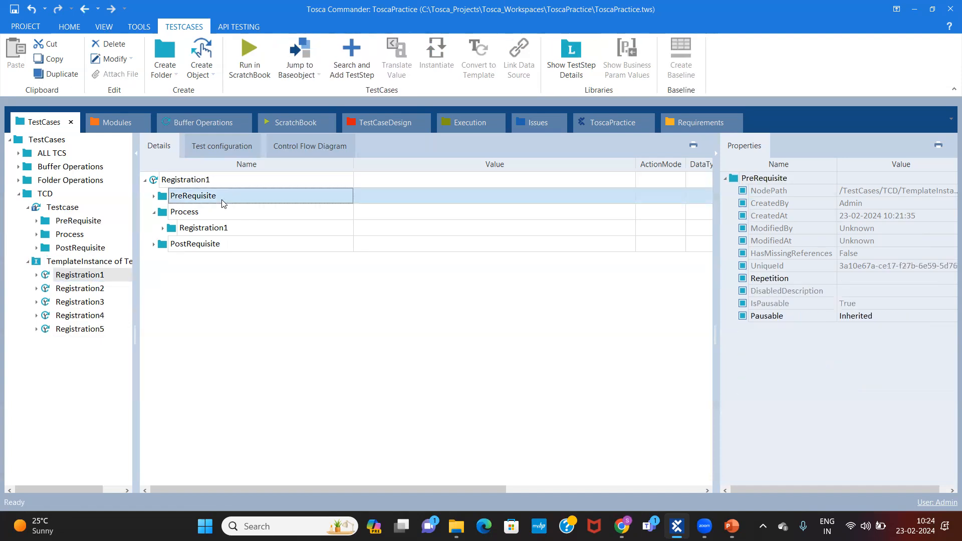
left_click(210, 250)
left_click(163, 228)
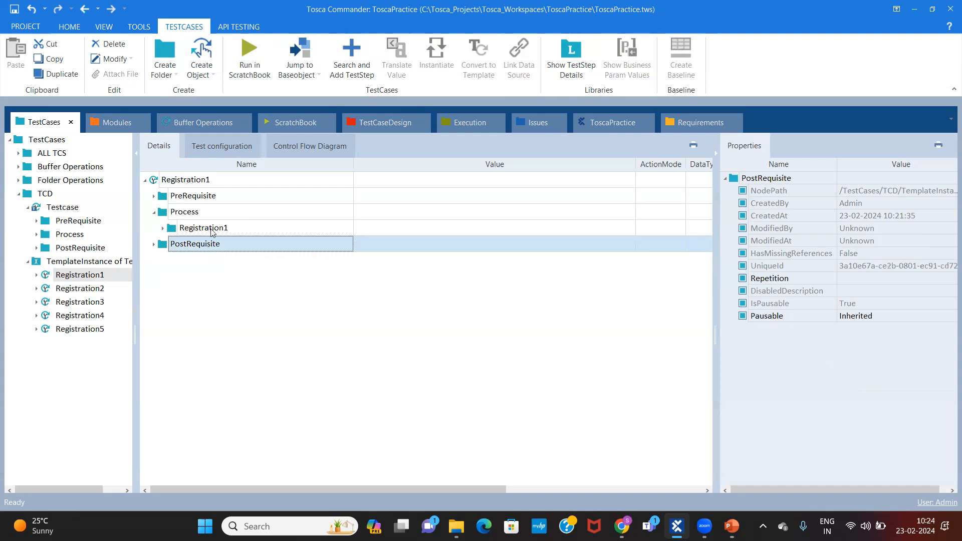
left_click(215, 231)
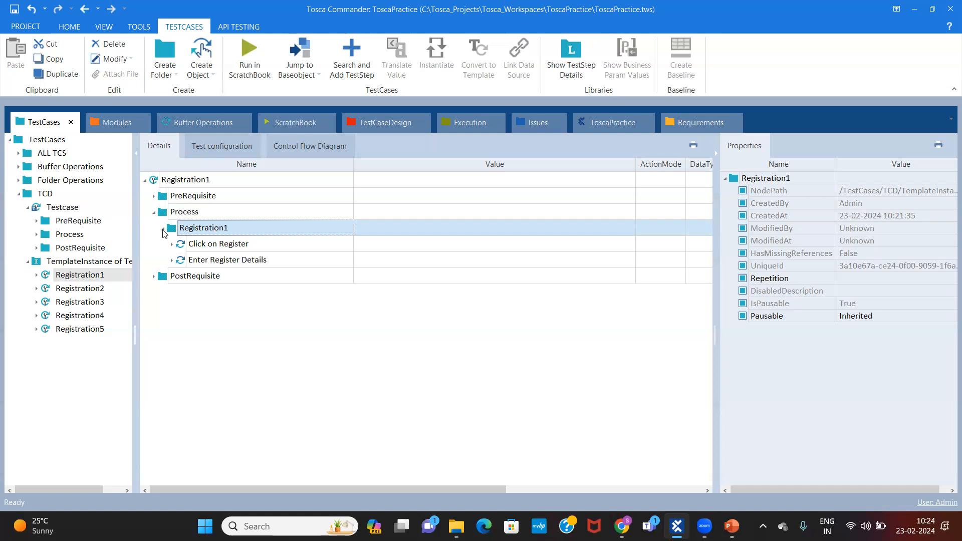
left_click(163, 230)
left_click(100, 288)
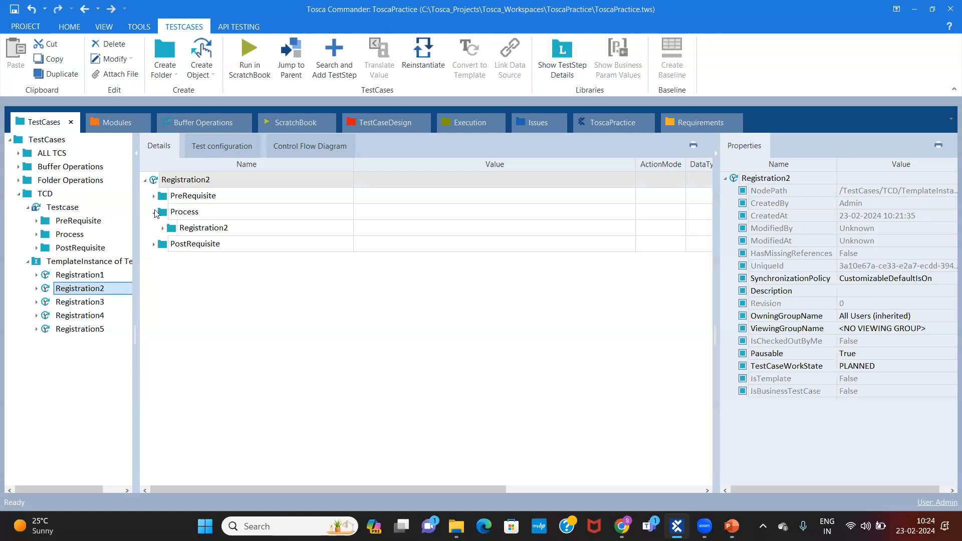
Reinstantiate the template instance of Testcase.
left_click(70, 266)
right_click(70, 266)
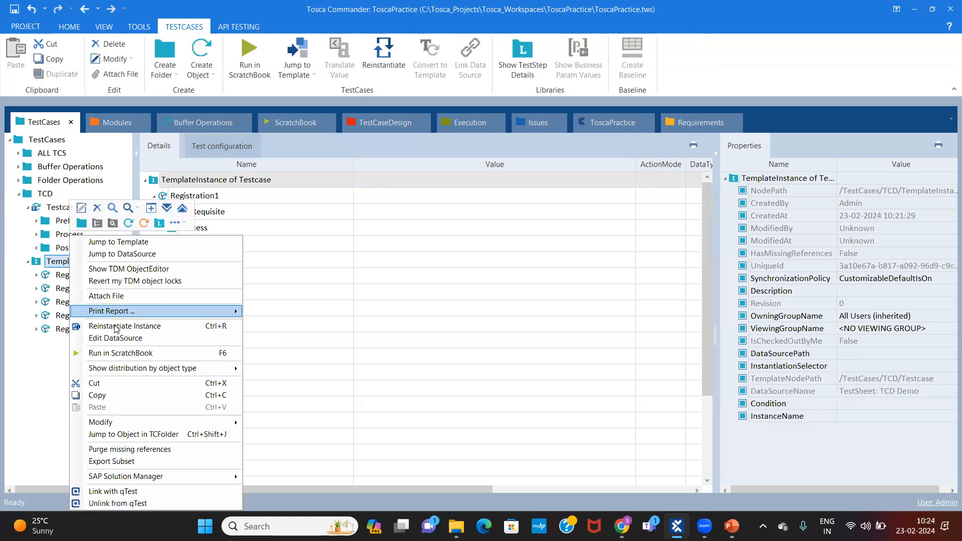
left_click(114, 325)
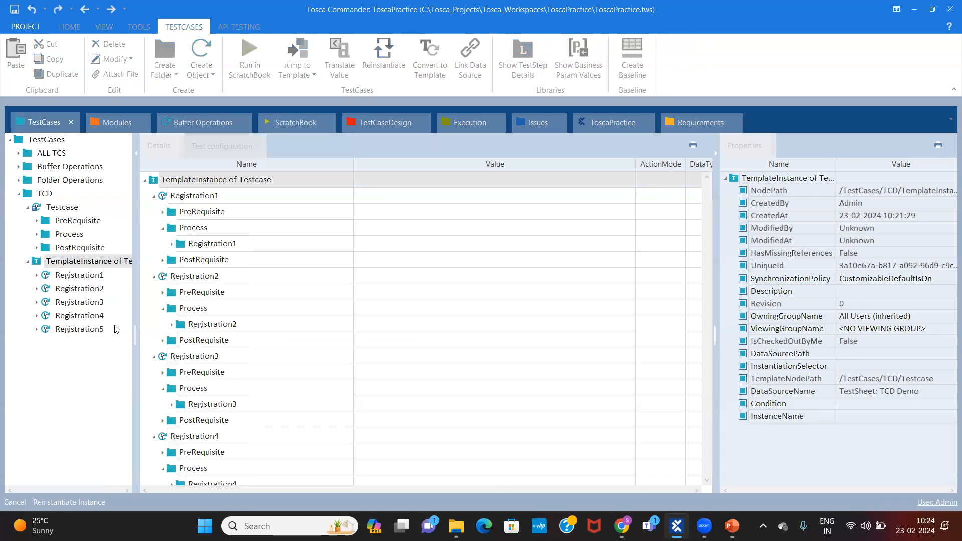
Examine the Process folder of the generated Registration1 test case after the reinstantiation.
left_click(79, 276)
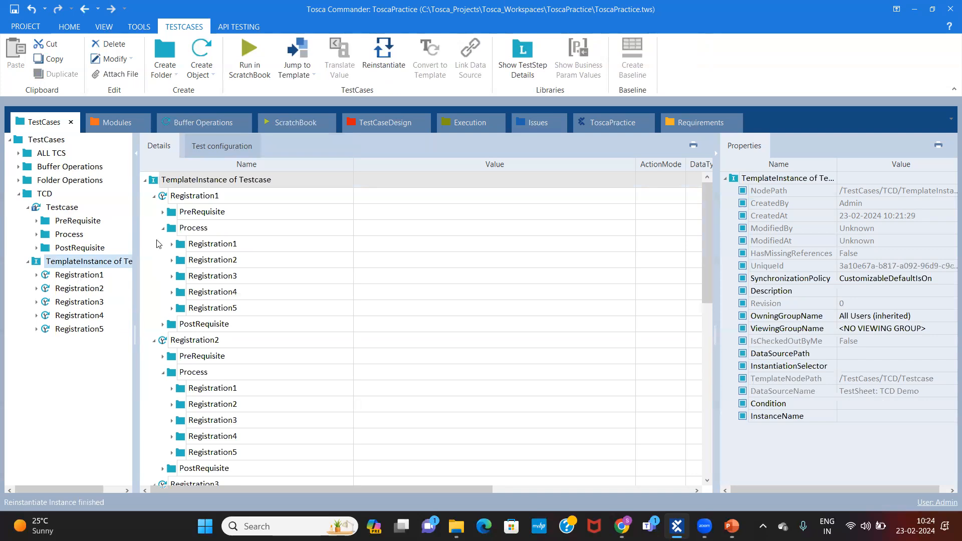
left_click(194, 213)
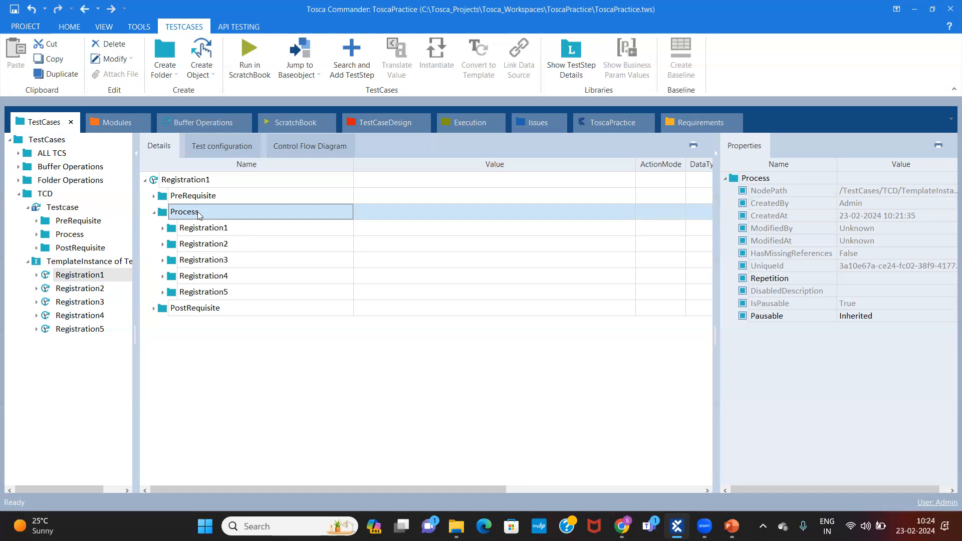
left_click(76, 276)
left_click(60, 277)
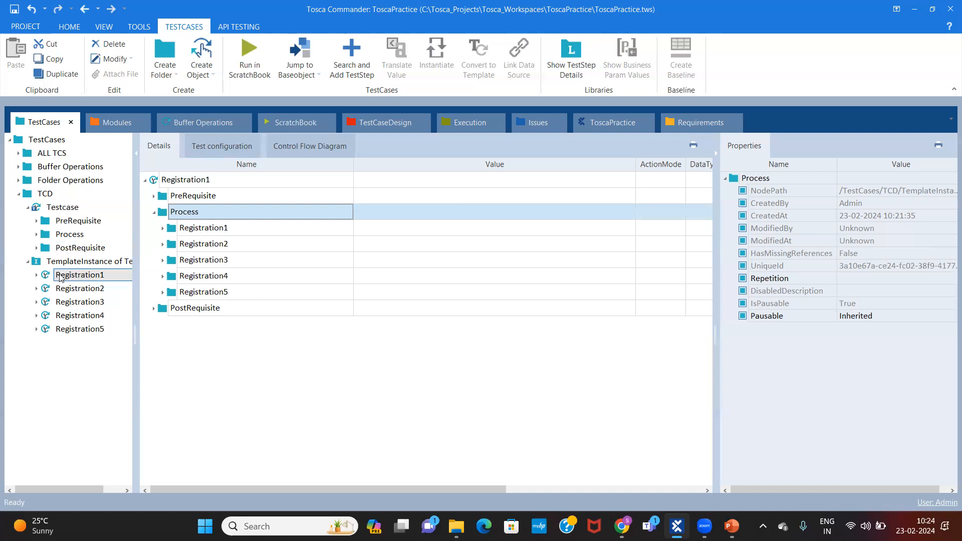
In the generated Registration1 test case, delete the Registration2 to Registration5 folders from the Process folder again.
left_click(191, 312)
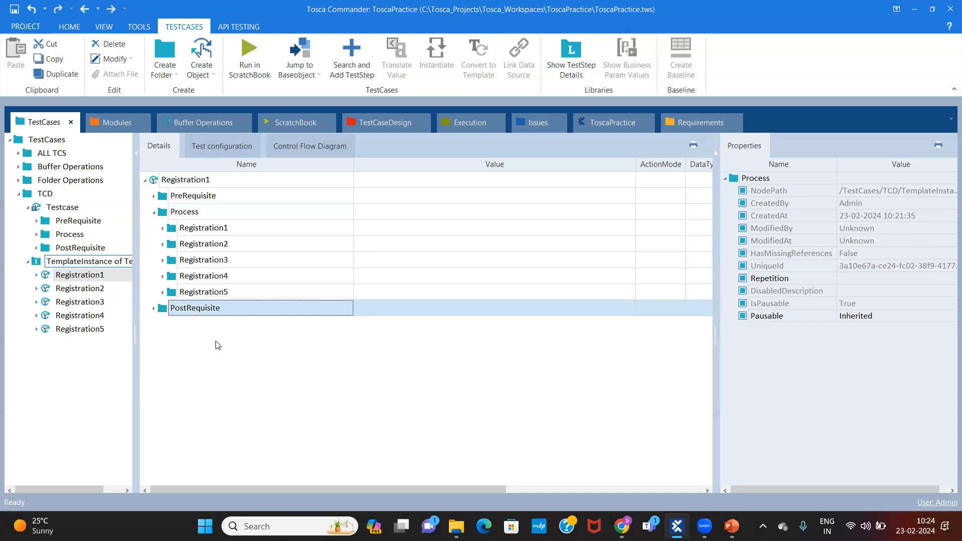
left_click(154, 212)
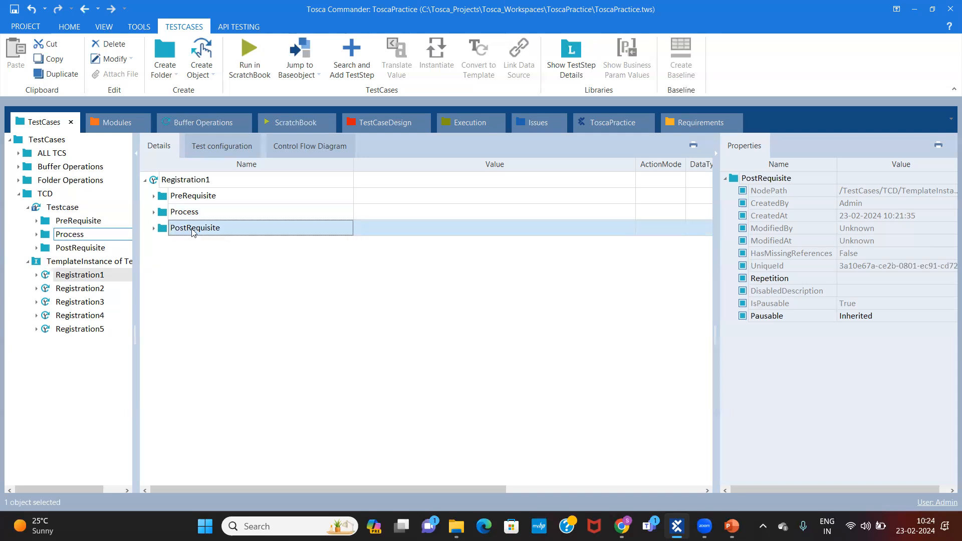
left_click(197, 244)
key("shift+Down")
key("shift+Down")
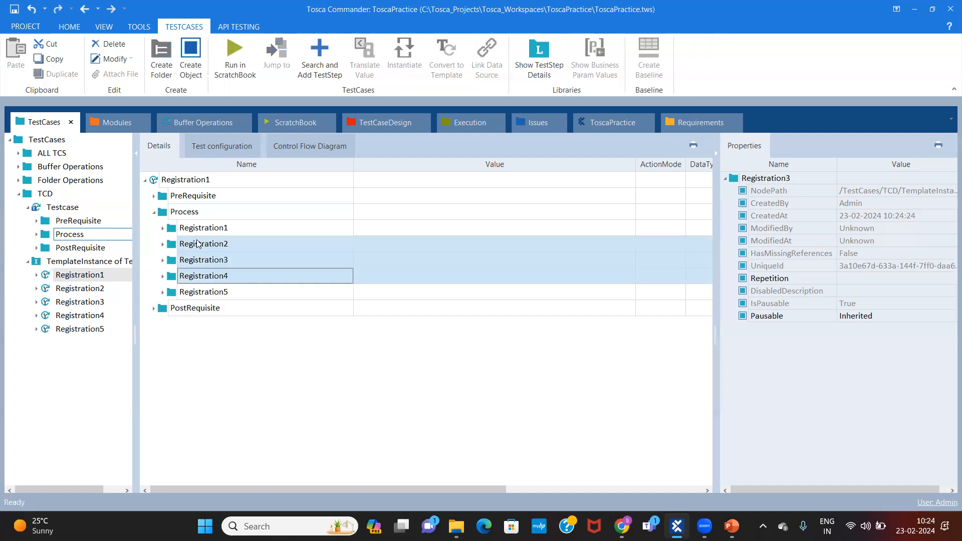
key("shift+Down")
key("Delete")
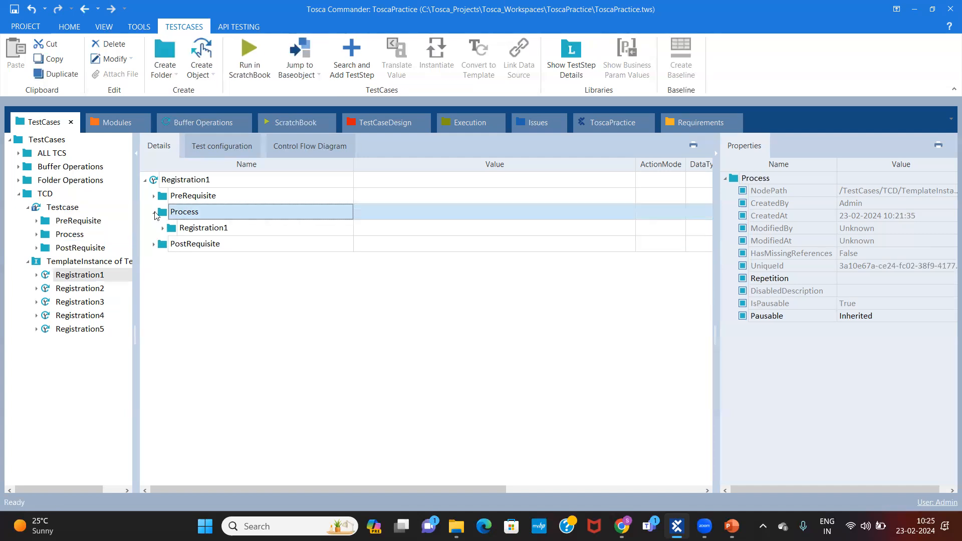
Expand the remaining Registration1 folder to check its test steps, and refresh the generated test case.
left_click(217, 254)
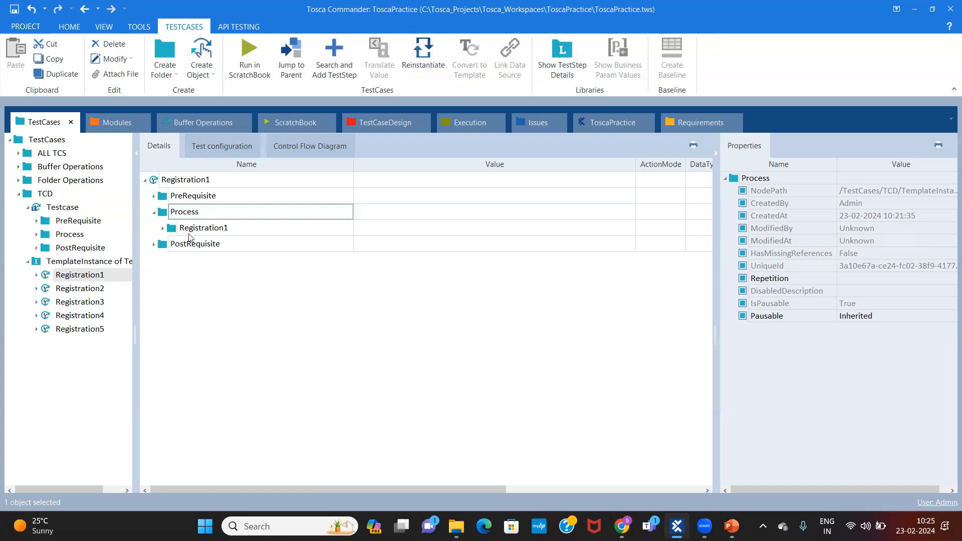
left_click(163, 228)
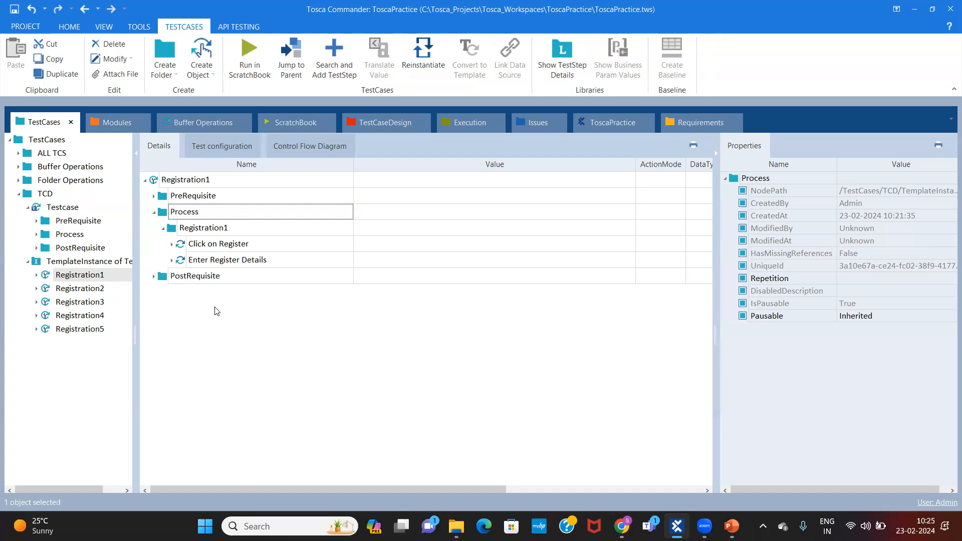
key("F5")
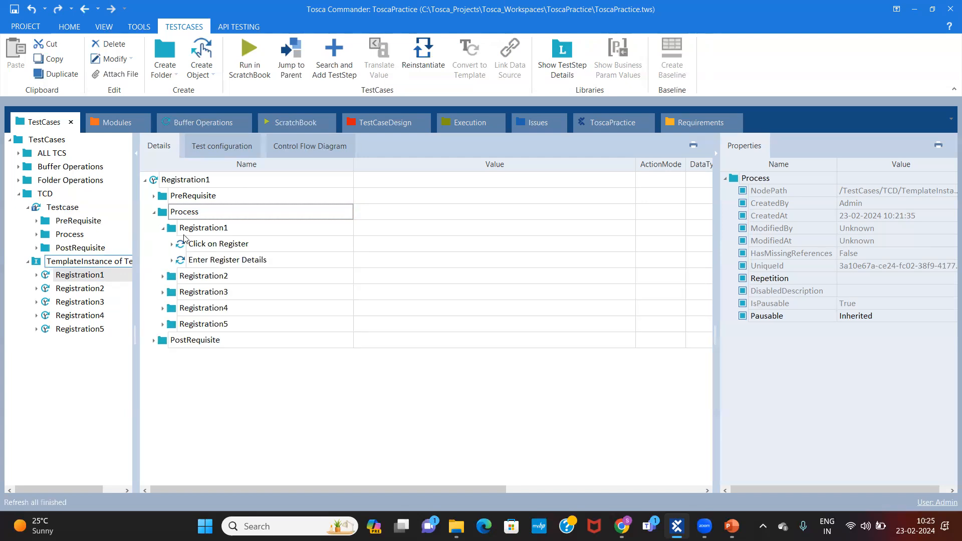
Collapse the template instance of Testcase, then expand the template's Process folder and select its Registration1 folder.
left_click(95, 261)
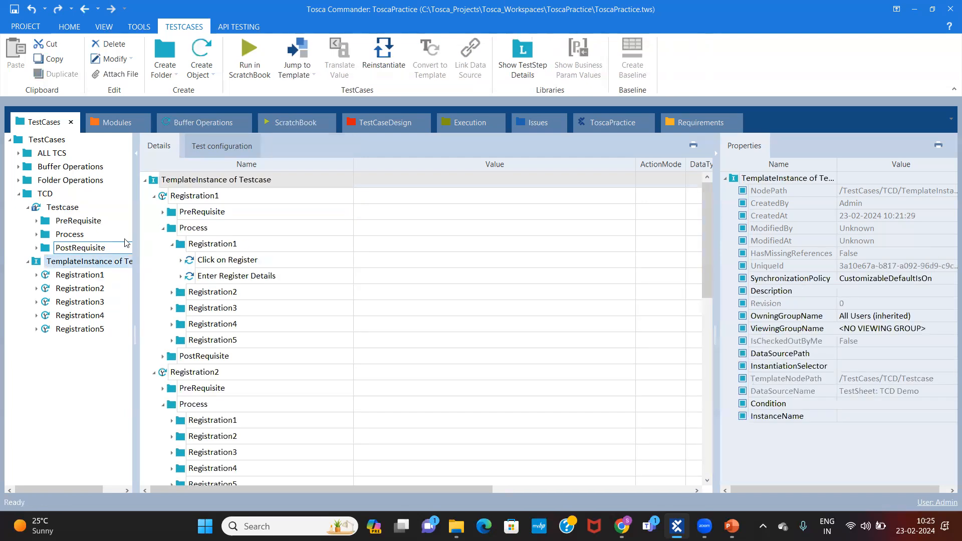
left_click(28, 261)
left_click(145, 179)
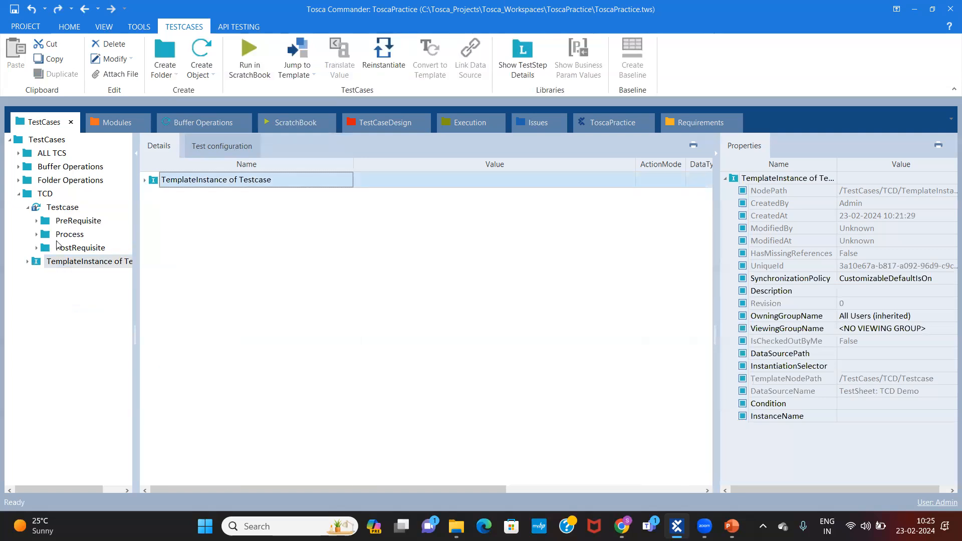
left_click(36, 234)
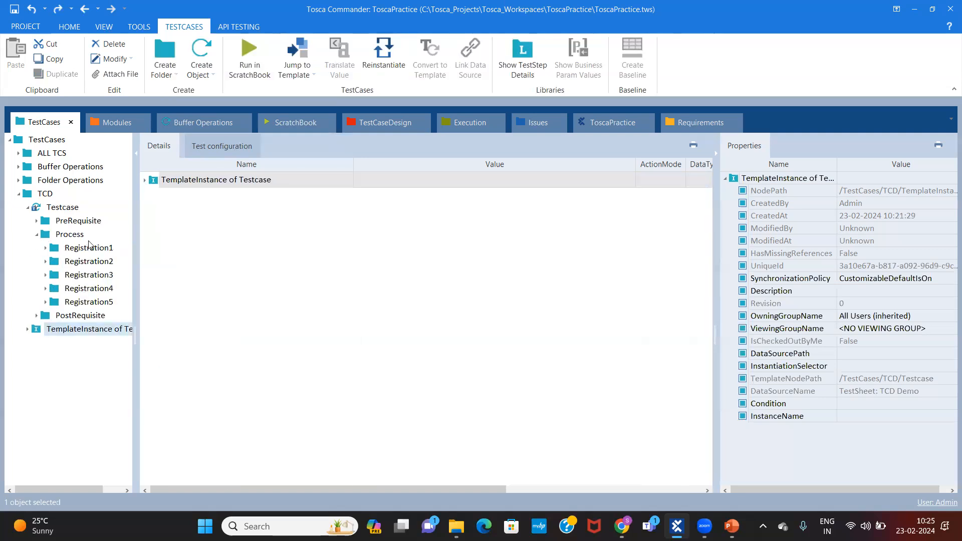
left_click(87, 249)
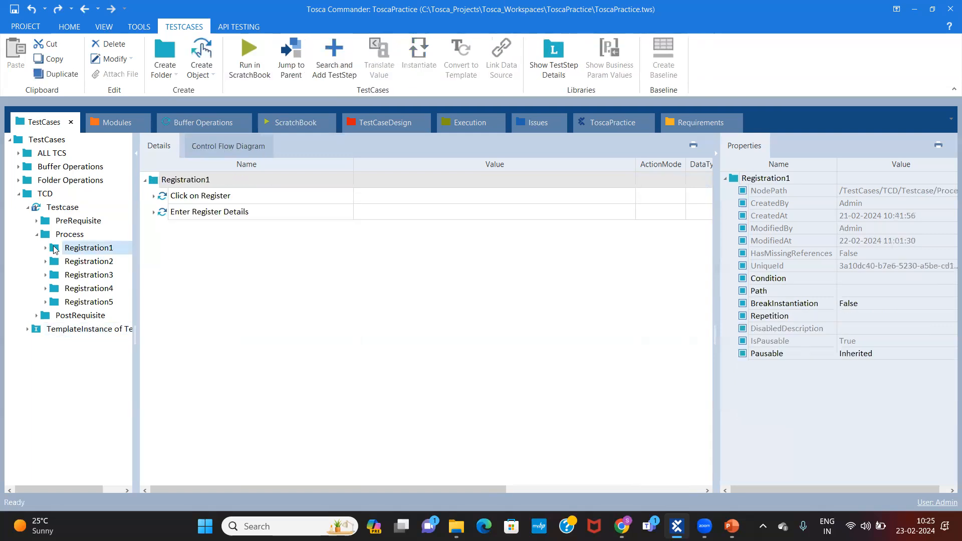
In the TCD Demo test sheet, examine the First name instances across Registration1 to Registration5, plus the Last name and Email of Registration1.
left_click(375, 121)
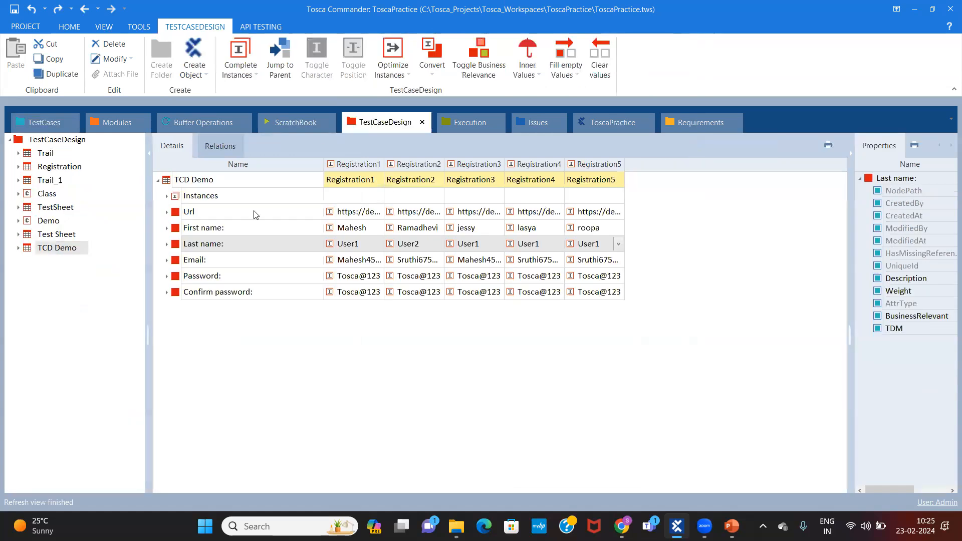
left_click(167, 229)
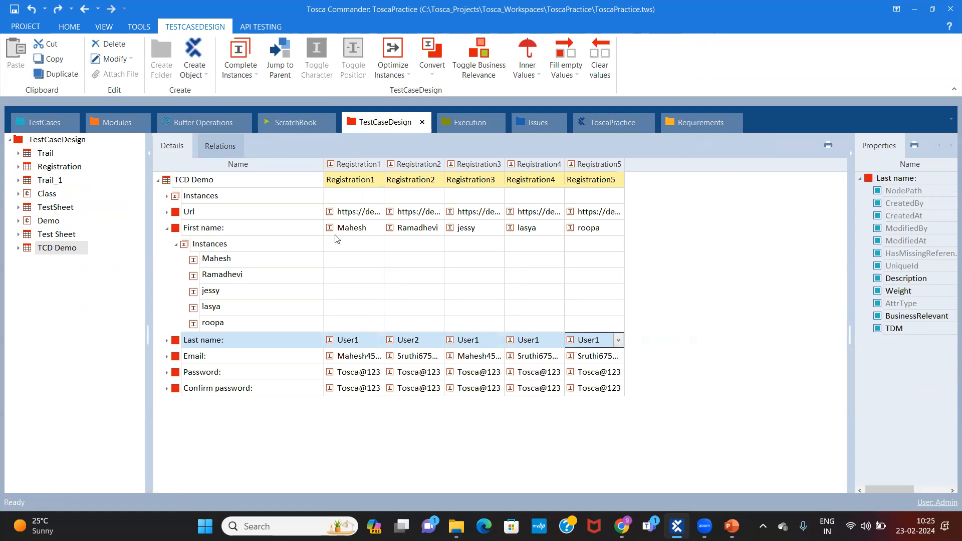
left_click(350, 229)
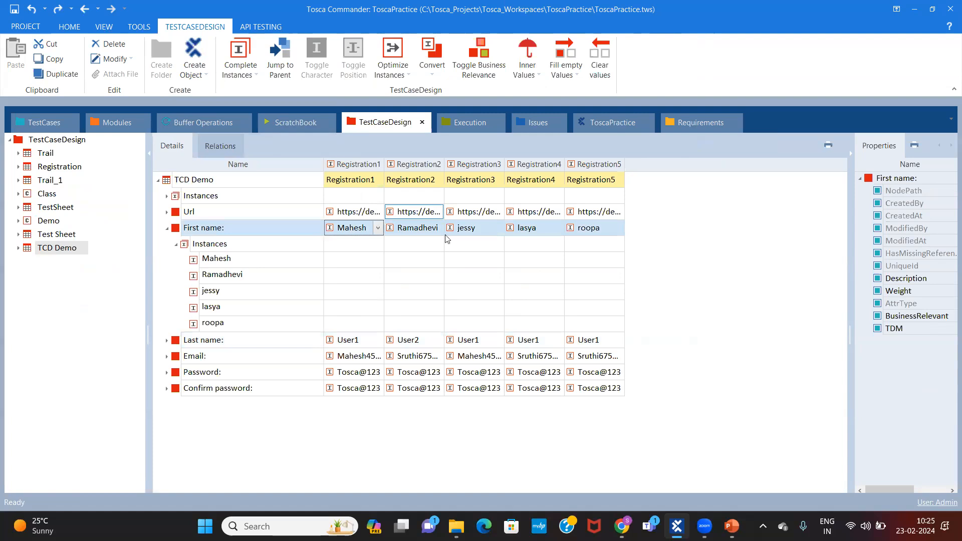
left_click(420, 229)
left_click(471, 234)
left_click(547, 229)
left_click(605, 230)
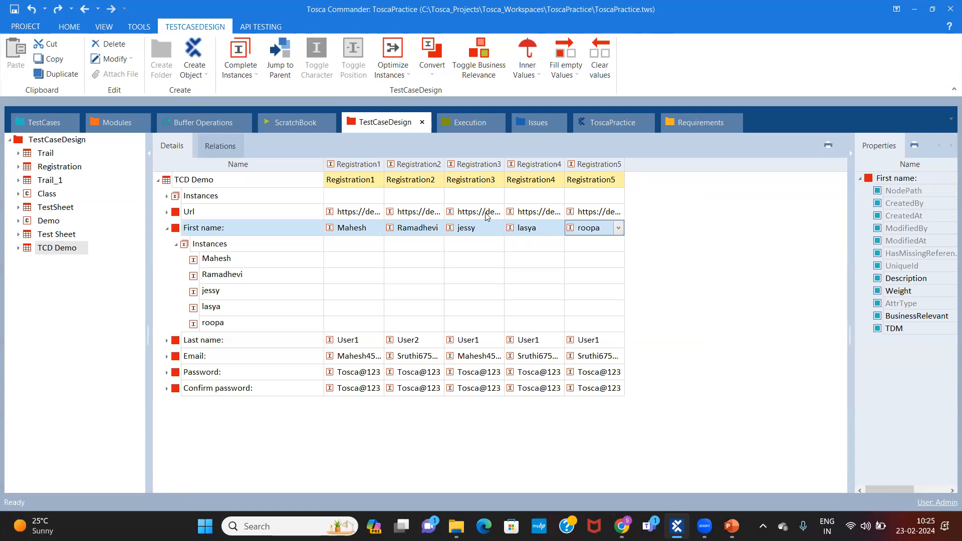
left_click(471, 228)
left_click(536, 232)
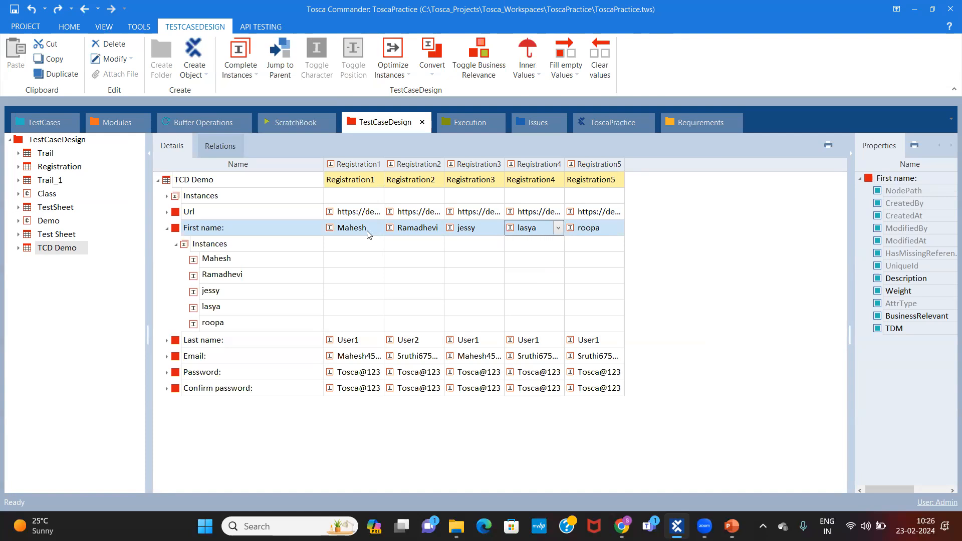
left_click(390, 228)
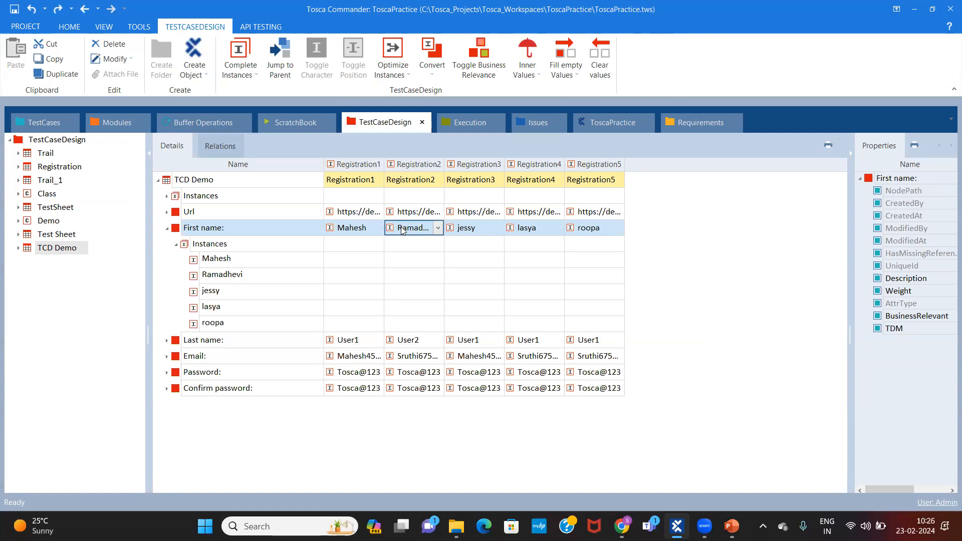
left_click(342, 233)
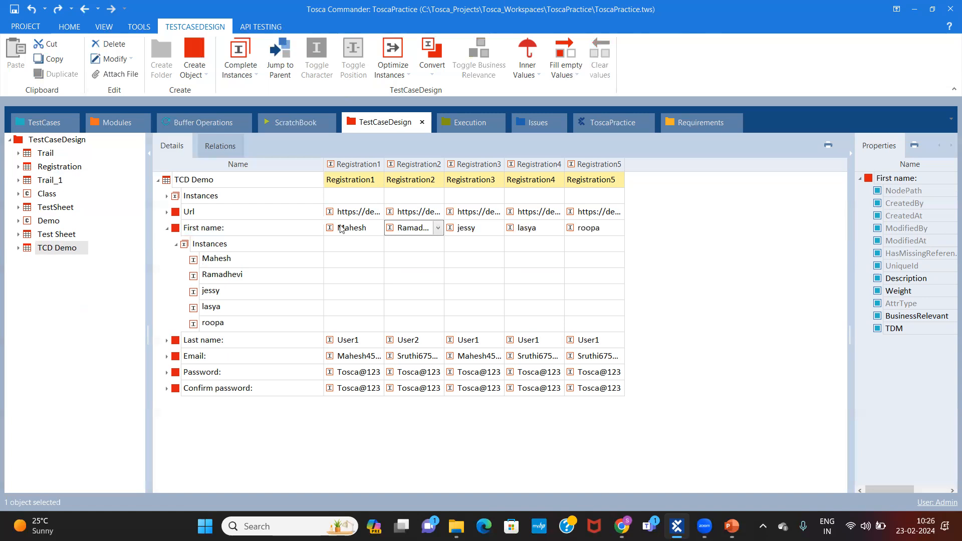
left_click(561, 230)
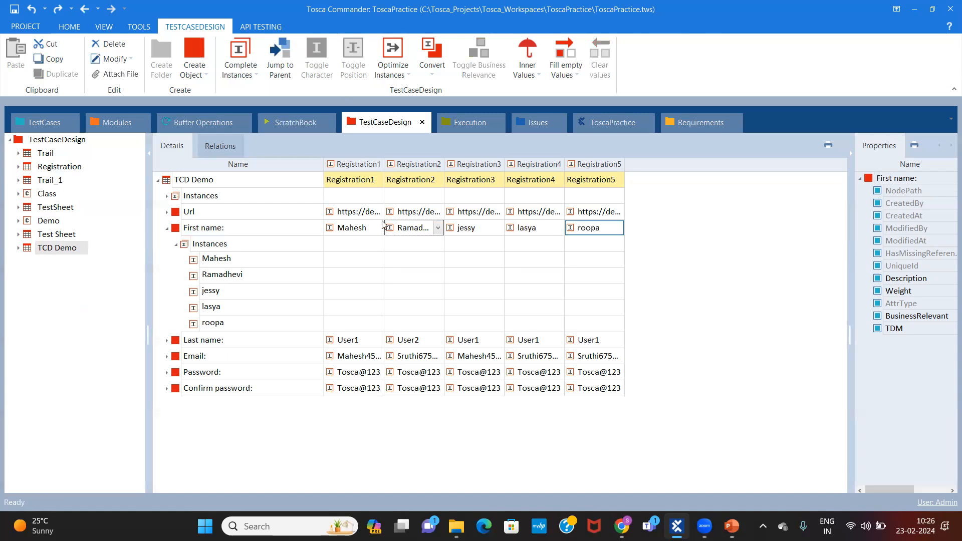
left_click(345, 341)
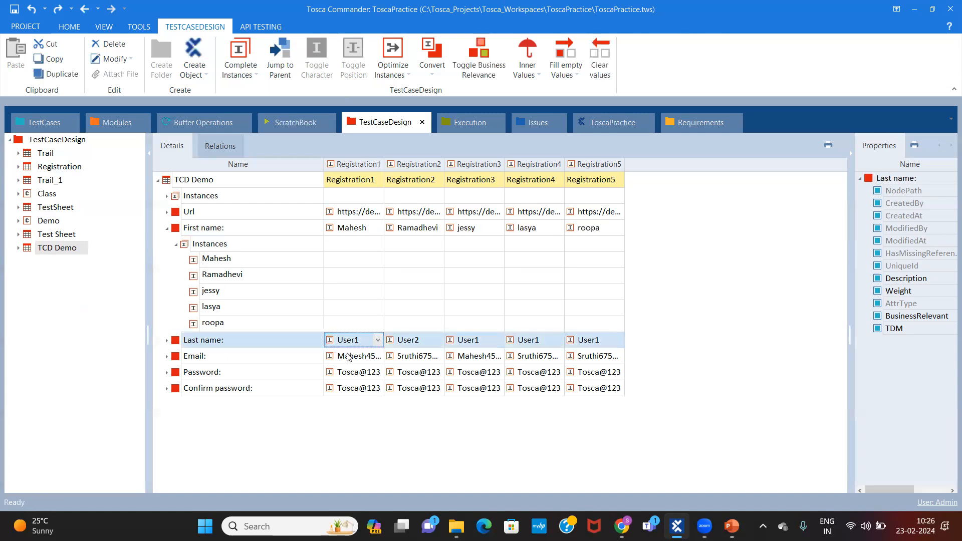
left_click(349, 357)
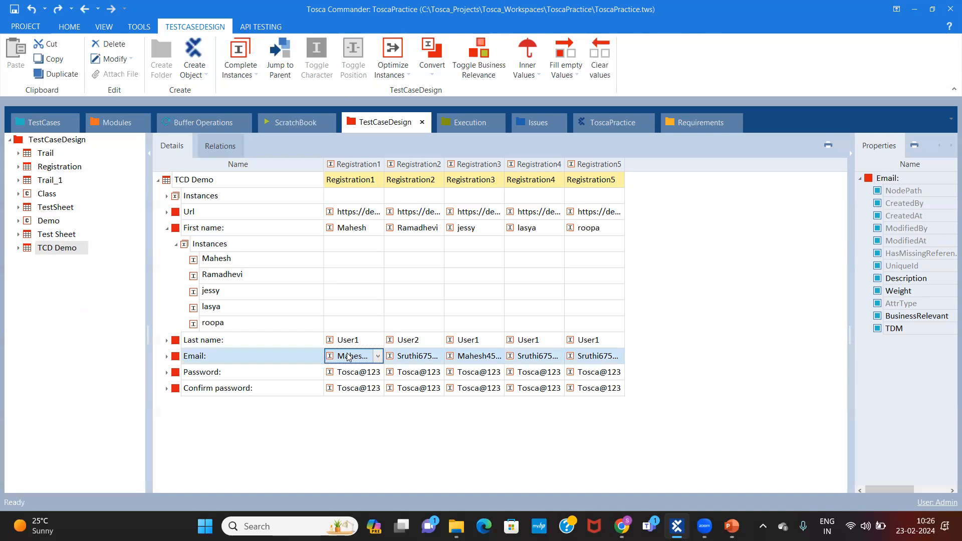
Assign Registration1's First name instance from TCD Demo as the condition of the template's Registration1 folder, and inspect the full condition.
left_click(228, 260)
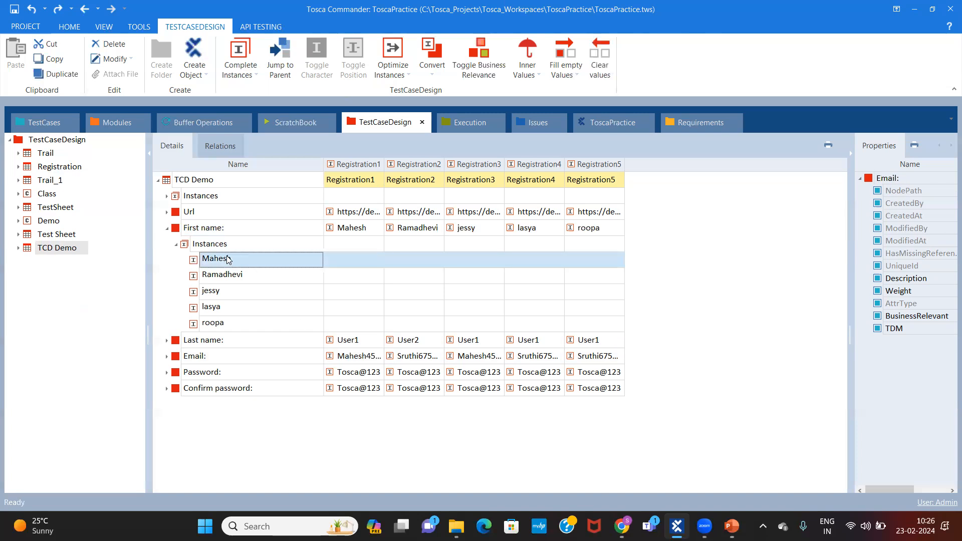
left_click_drag(228, 260, 55, 251)
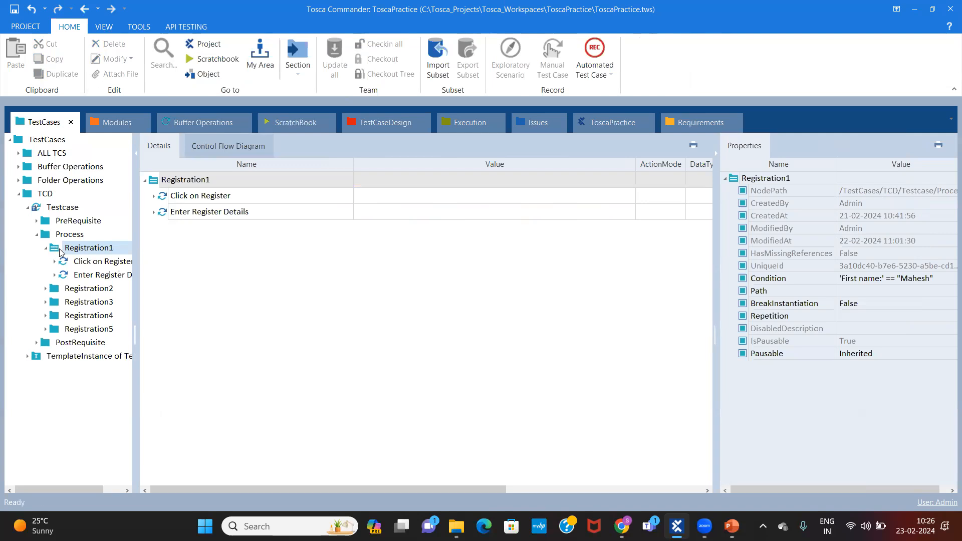
left_click(75, 250)
left_click_drag(715, 268, 643, 269)
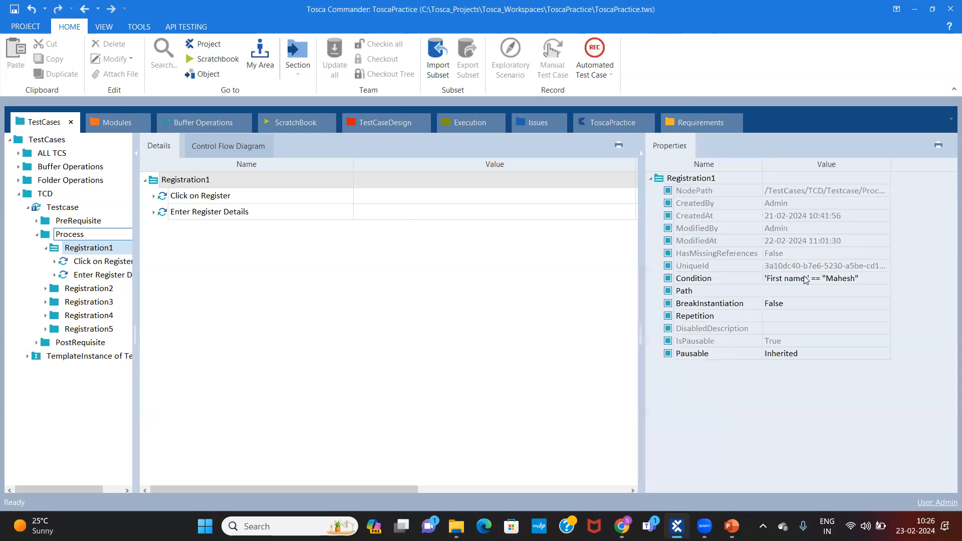
left_click(875, 279)
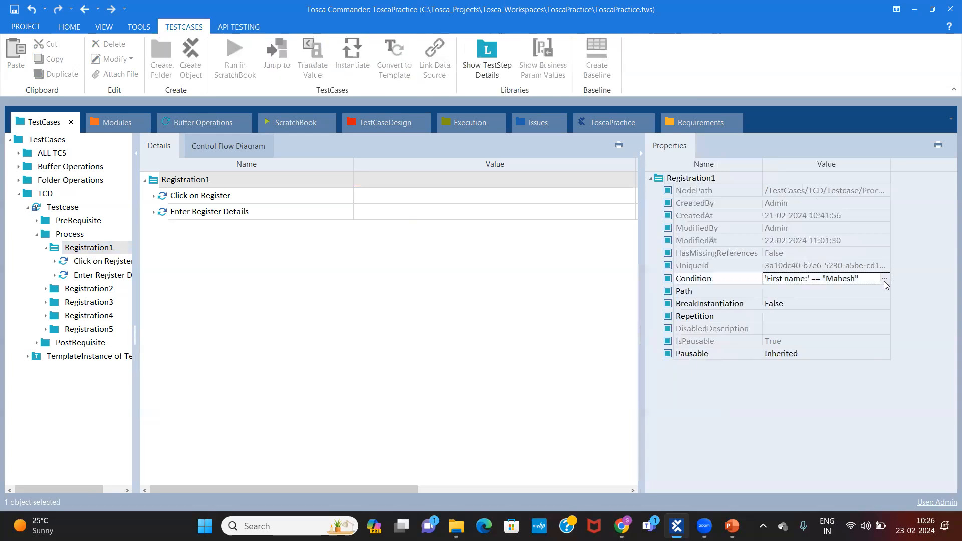
left_click(884, 279)
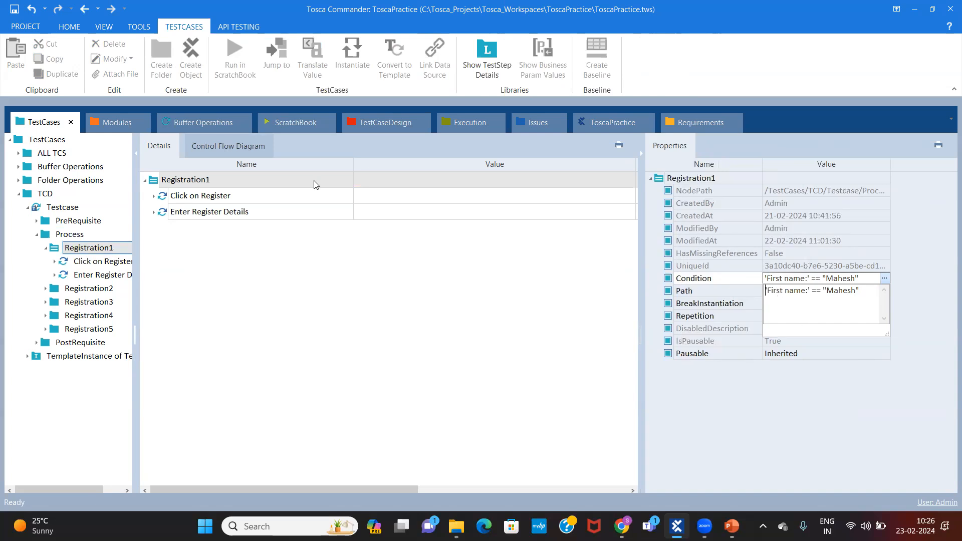
Compare the First name values of Registration1 and Registration2 in TCD Demo with the condition on the template's Registration1 folder.
left_click(386, 125)
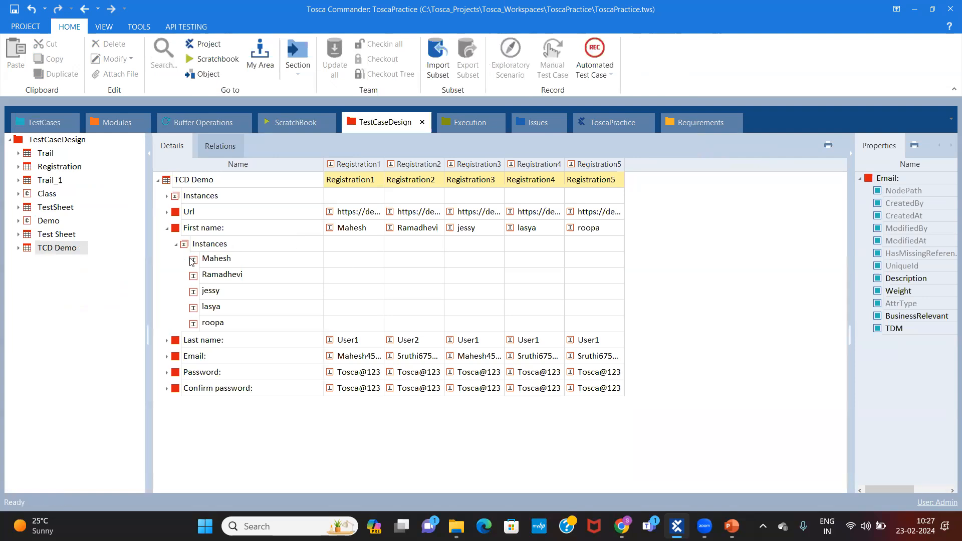
left_click(372, 233)
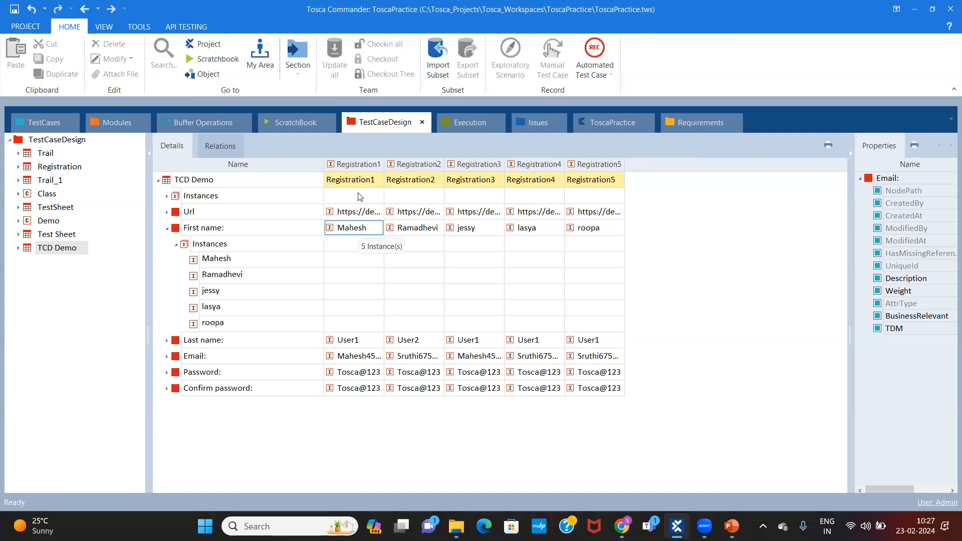
left_click(358, 230)
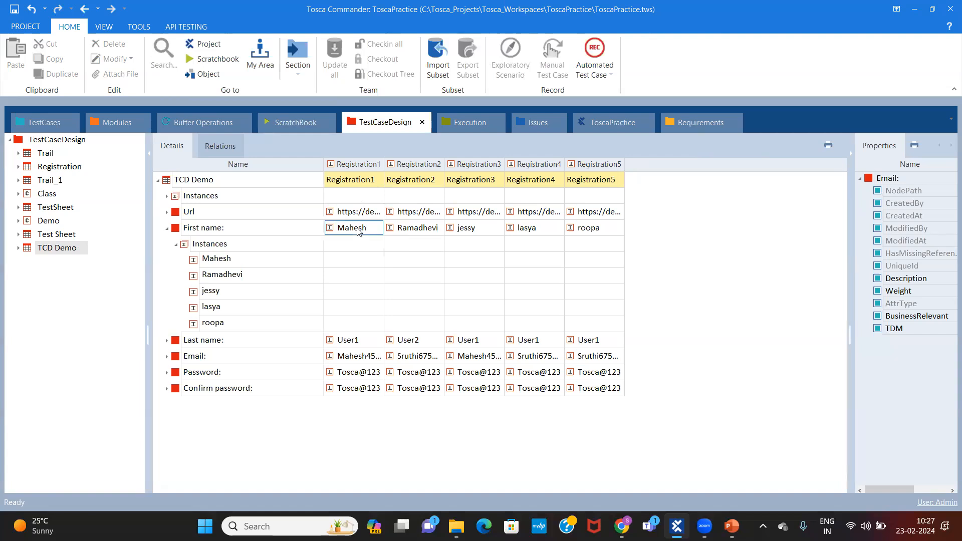
left_click(41, 122)
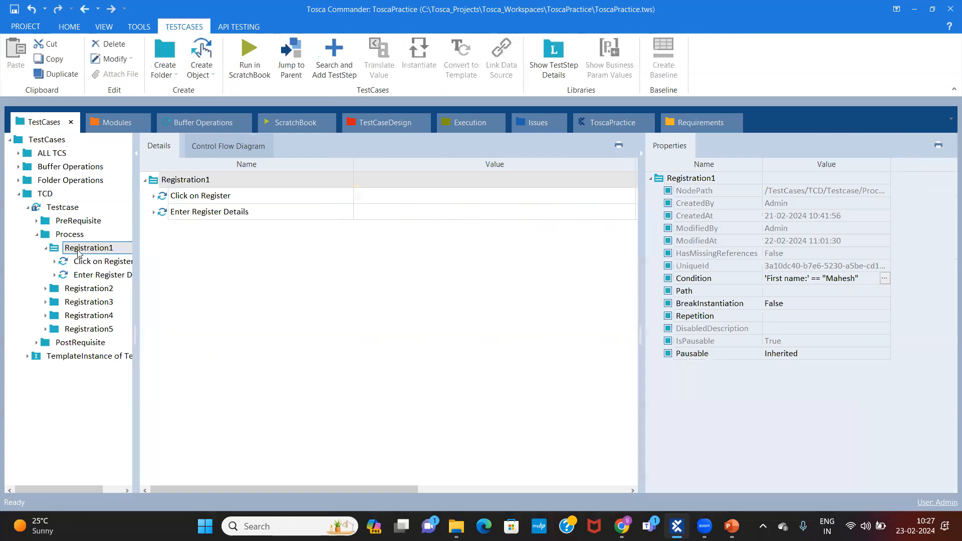
left_click(372, 122)
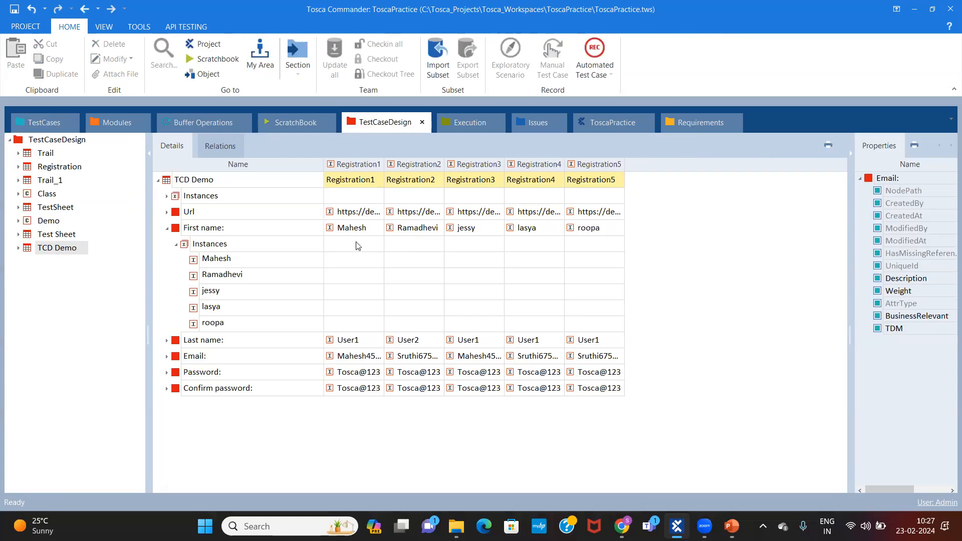
left_click(421, 216)
left_click(420, 231)
left_click(363, 224)
left_click(366, 231)
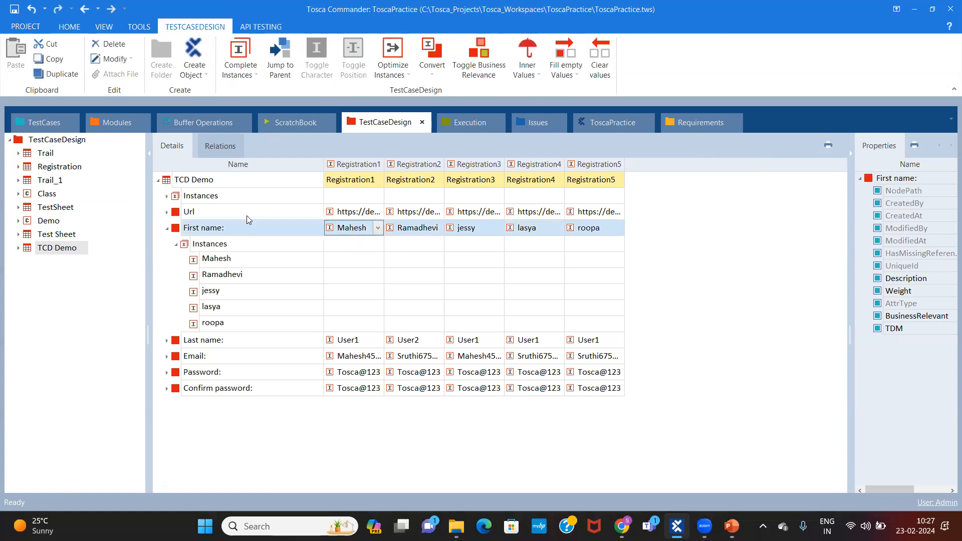
Assign Registration2's First name instance from TCD Demo as the condition of the template's Registration2 folder, and check the Condition property.
left_click(416, 229)
left_click_drag(220, 277, 56, 295)
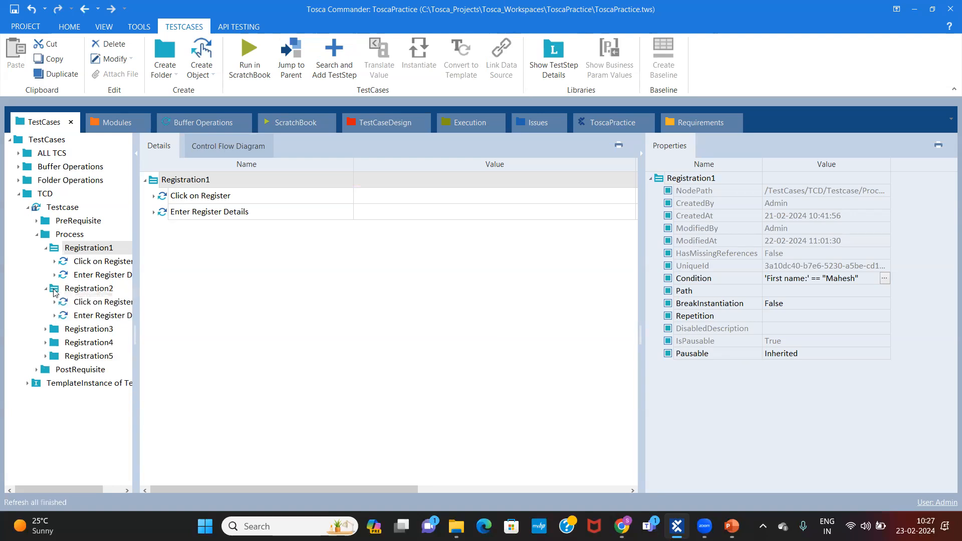
left_click(98, 295)
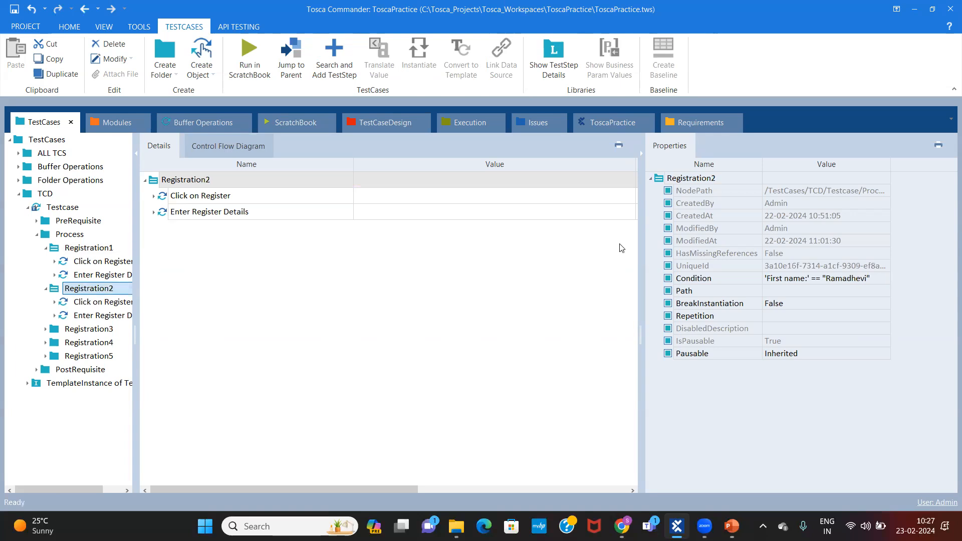
left_click(812, 279)
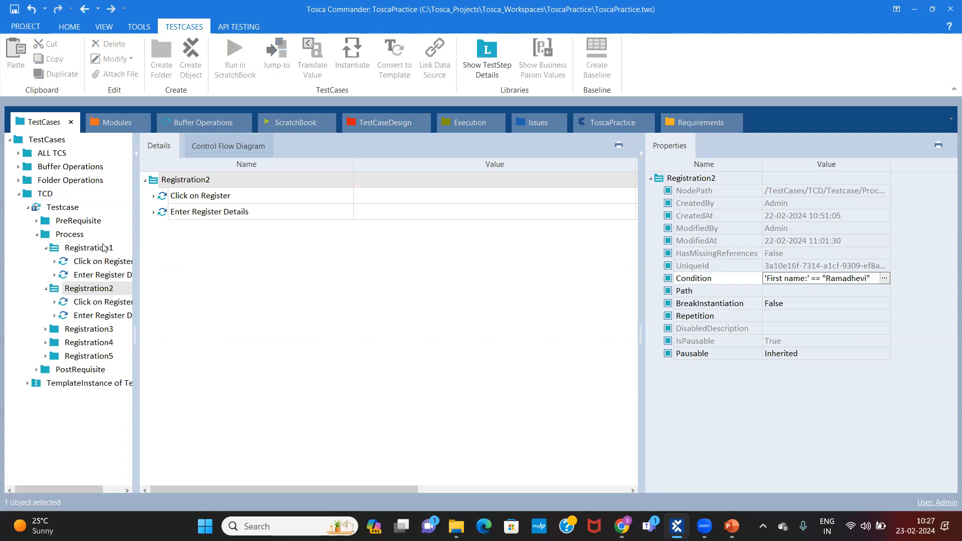
Assign Registration3's First name instance from TCD Demo as the condition of the template's Registration3 folder.
left_click(46, 249)
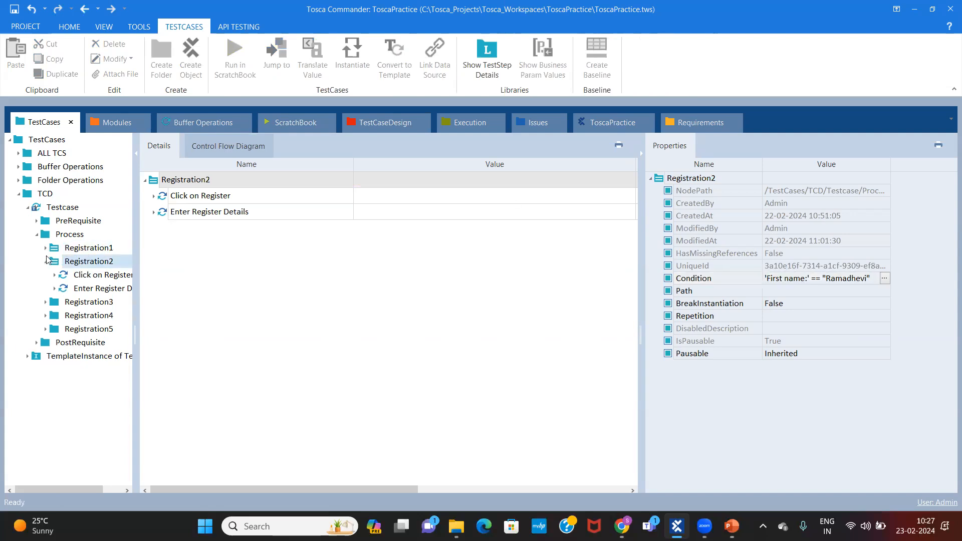
left_click(46, 261)
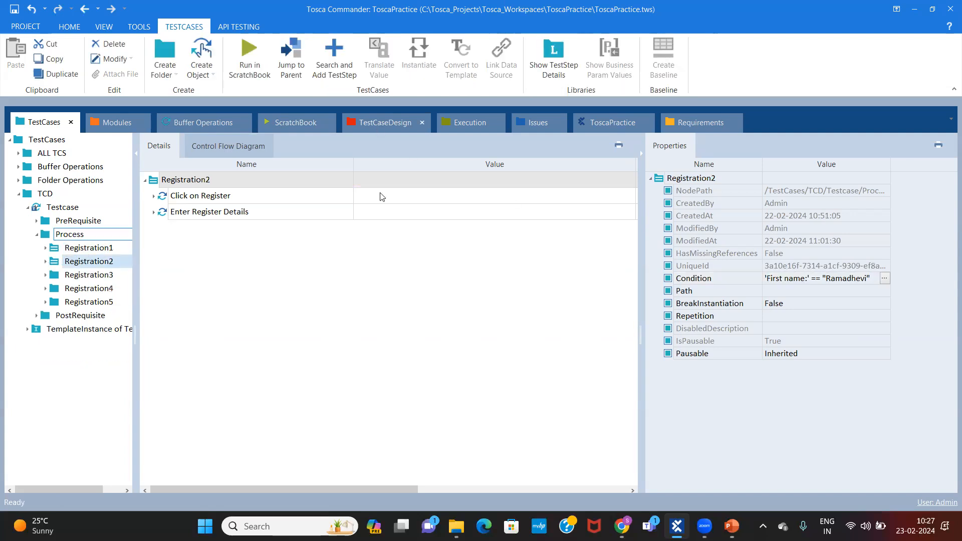
left_click(377, 124)
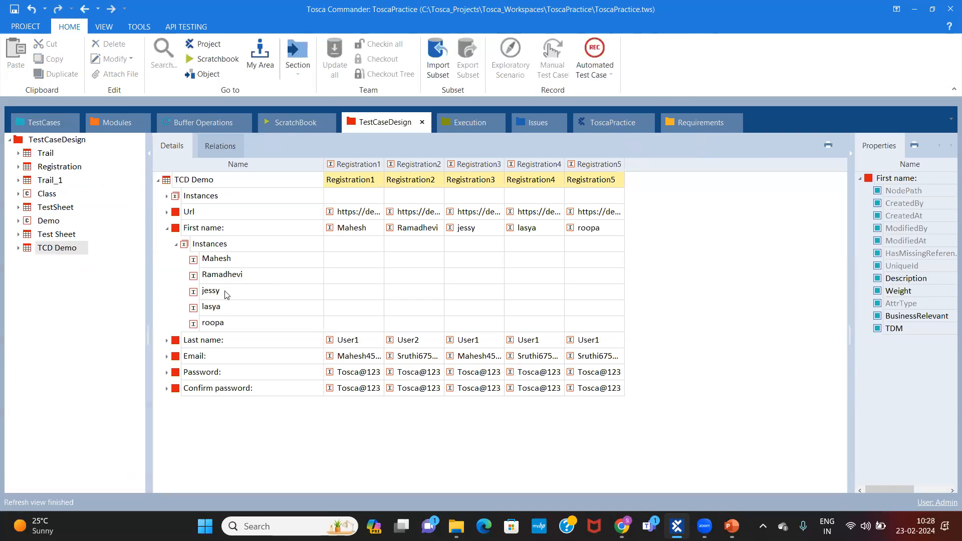
left_click_drag(226, 295, 50, 277)
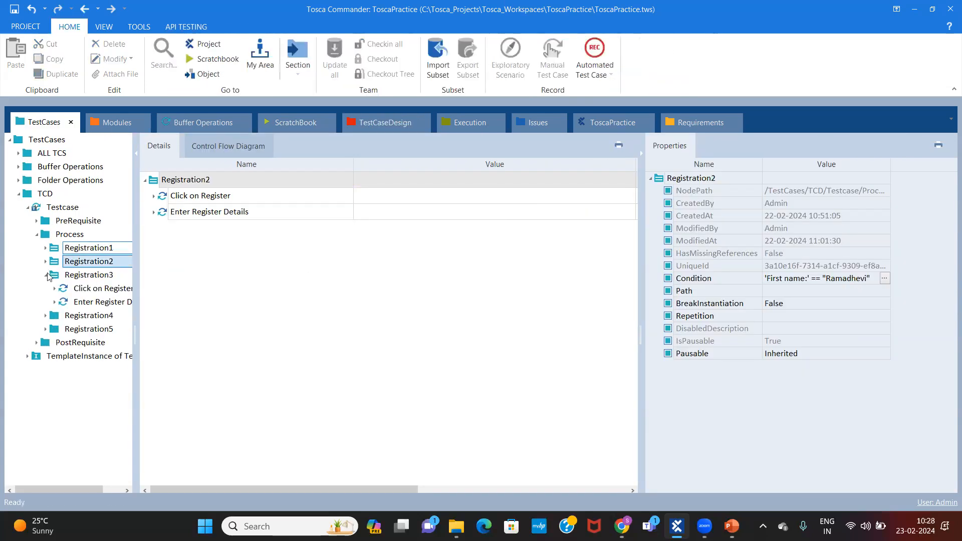
Assign the First name instances of Registration4 and Registration5 from TCD Demo as conditions of the template's matching Registration4 and Registration5 folders.
left_click(376, 123)
left_click_drag(226, 312, 58, 292)
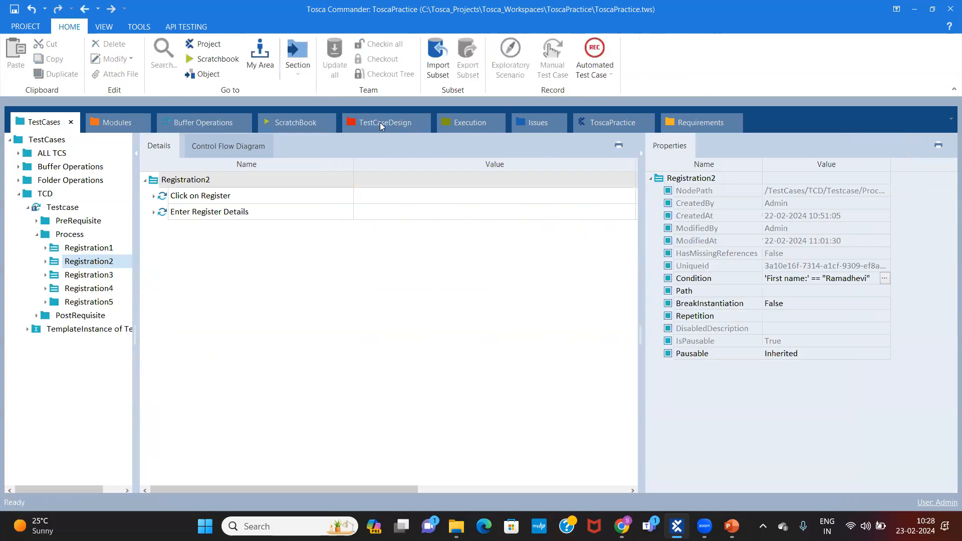
left_click(380, 122)
left_click(588, 227)
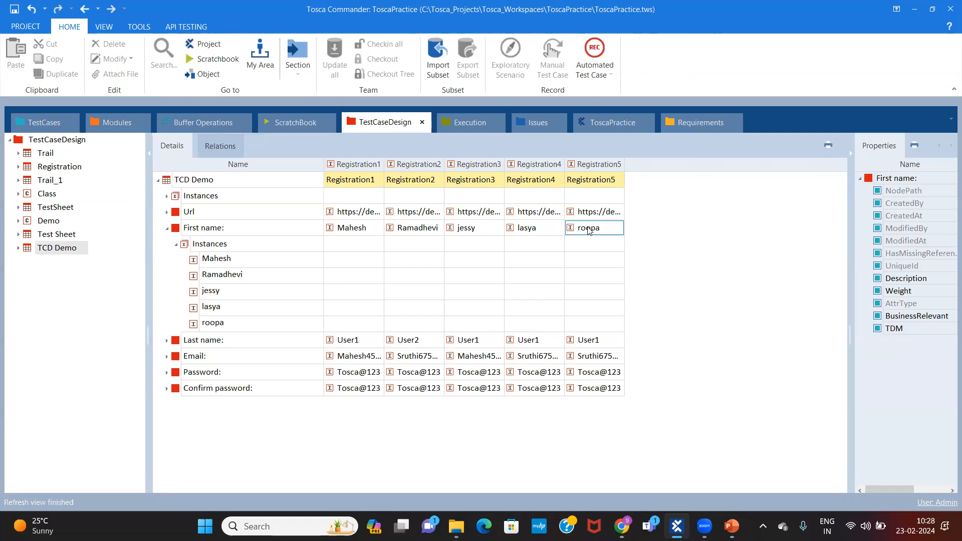
left_click_drag(227, 324, 72, 246)
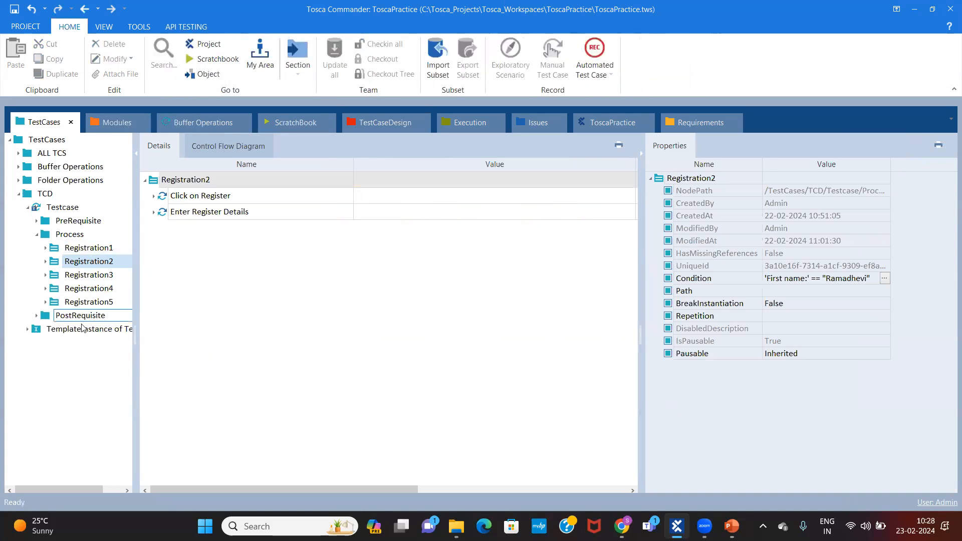
Review the contents and Condition property of the template's PostRequisite, PreRequisite and Process folders.
left_click(85, 316)
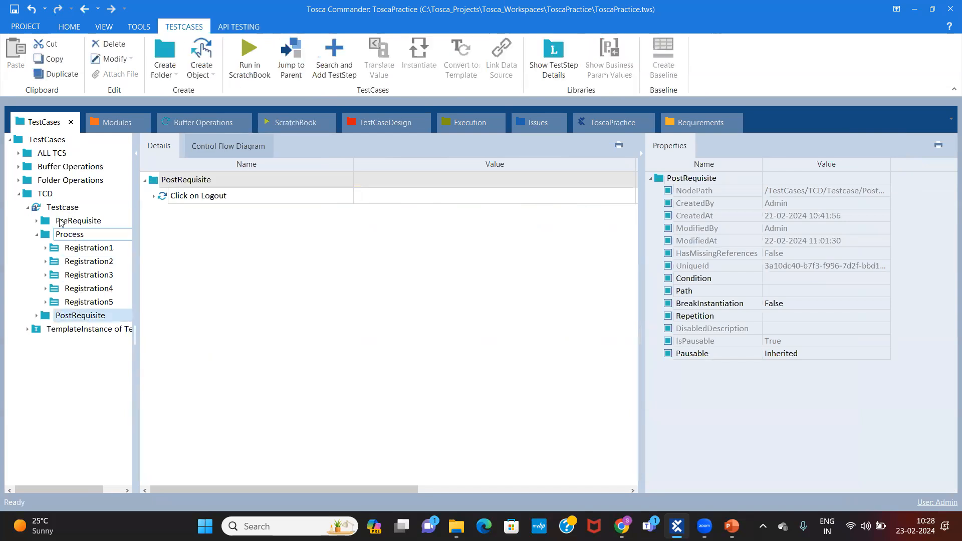
left_click(66, 222)
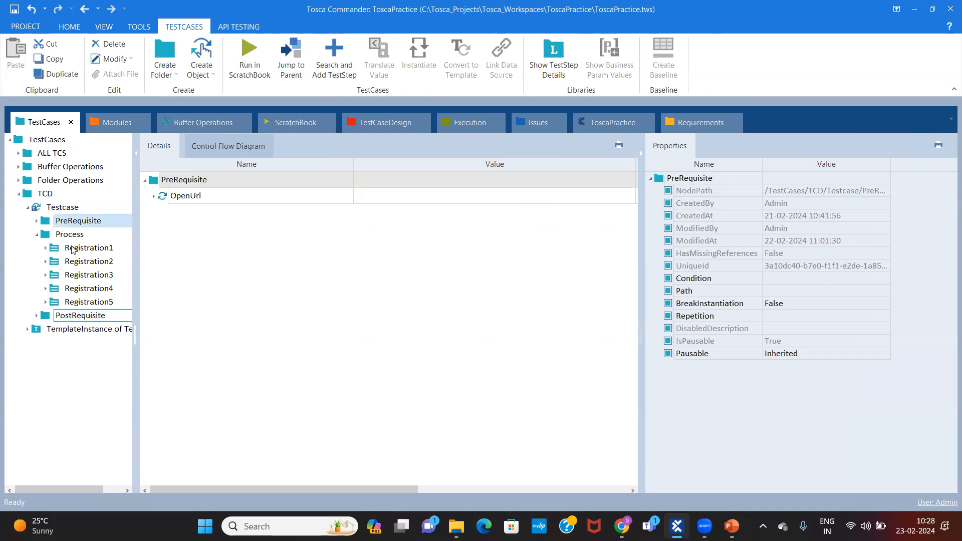
left_click(65, 236)
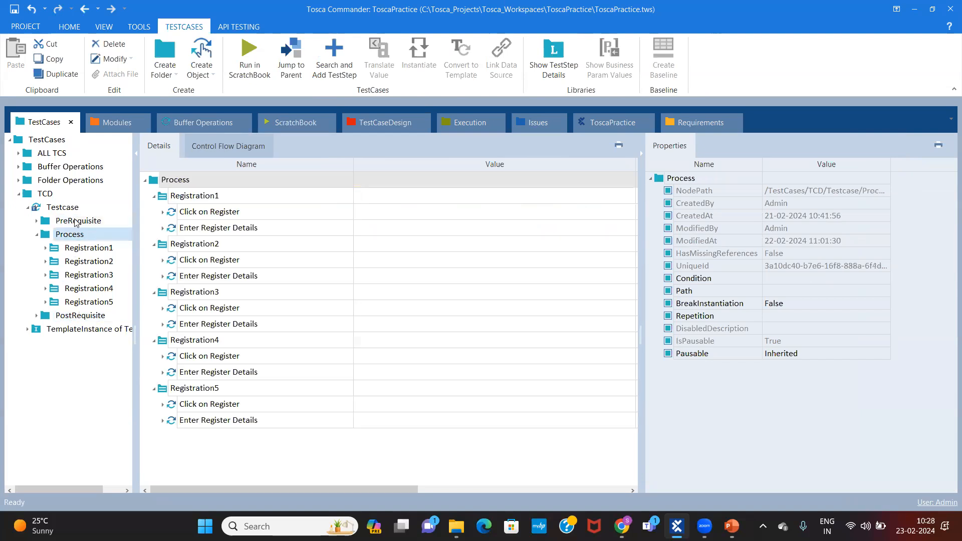
left_click(76, 223)
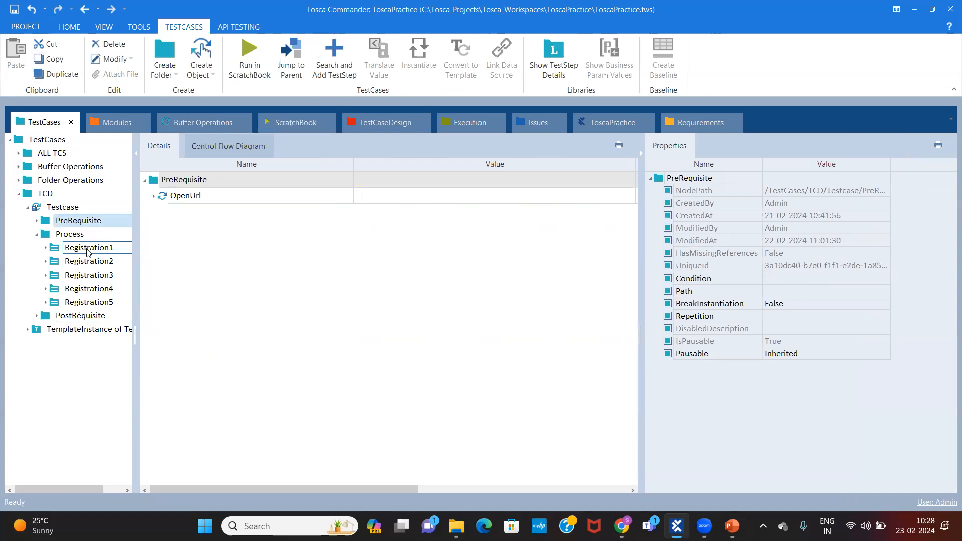
left_click(71, 224)
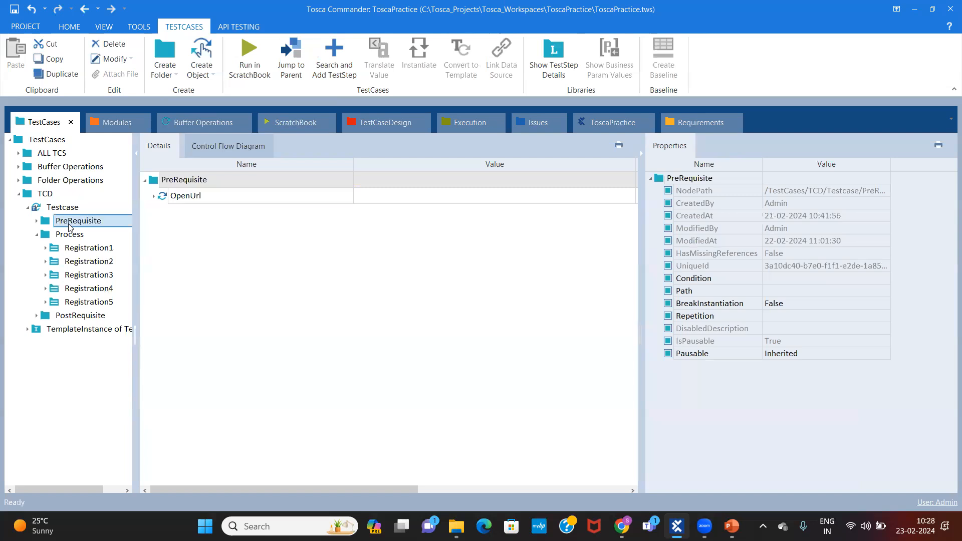
Reinstantiate the template instance of Testcase under the TCD folder.
left_click(79, 333)
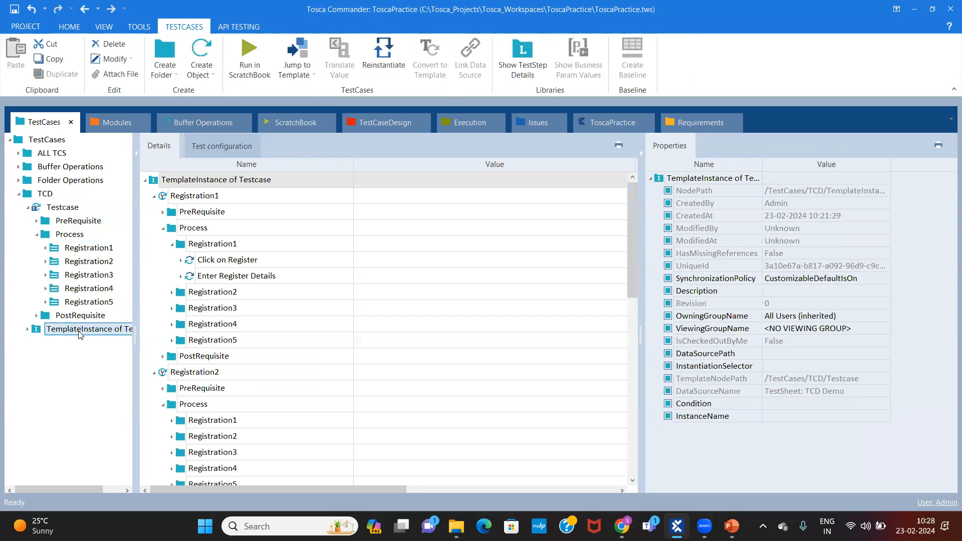
left_click(39, 235)
right_click(63, 265)
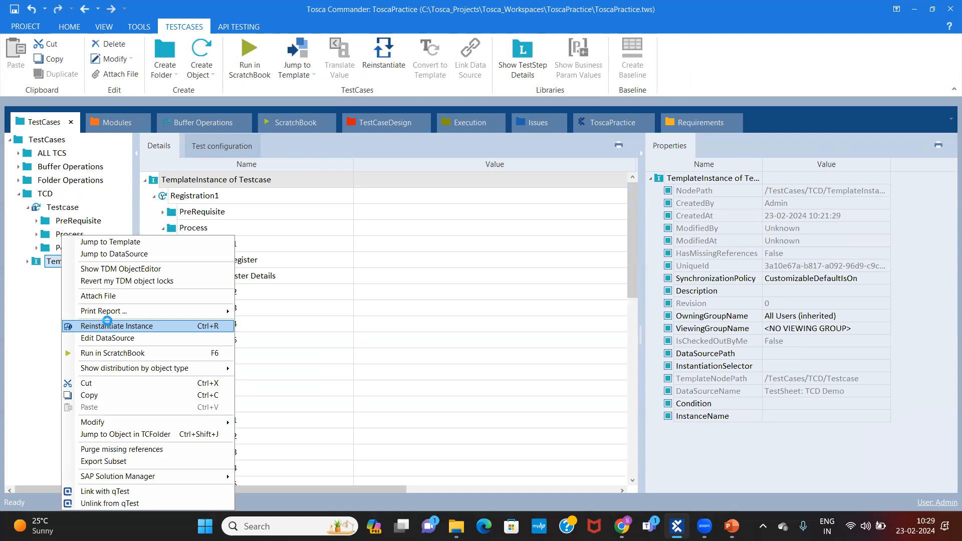
left_click(108, 325)
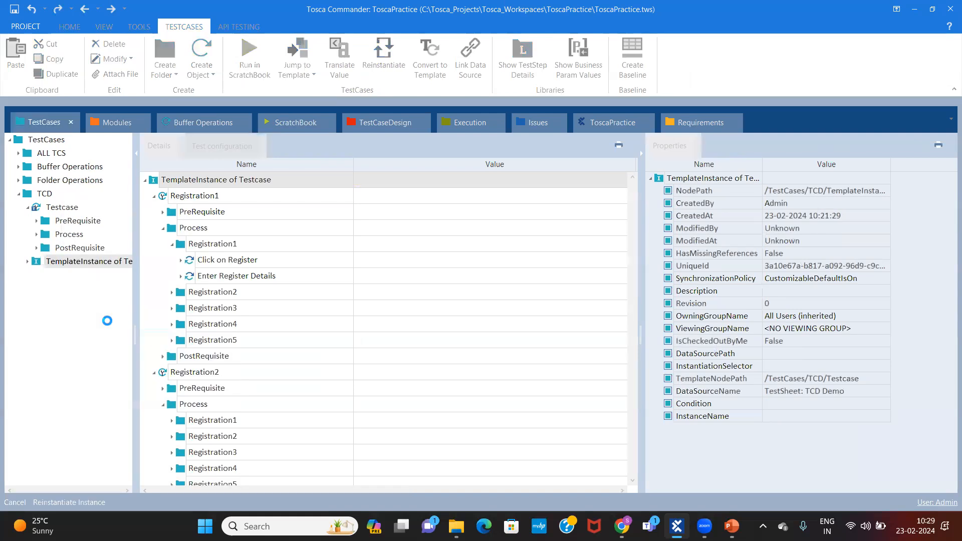
Inspect the PreRequisite, Process and PostRequisite contents of the generated Registration1 test case in the template instance.
left_click(27, 261)
left_click(69, 276)
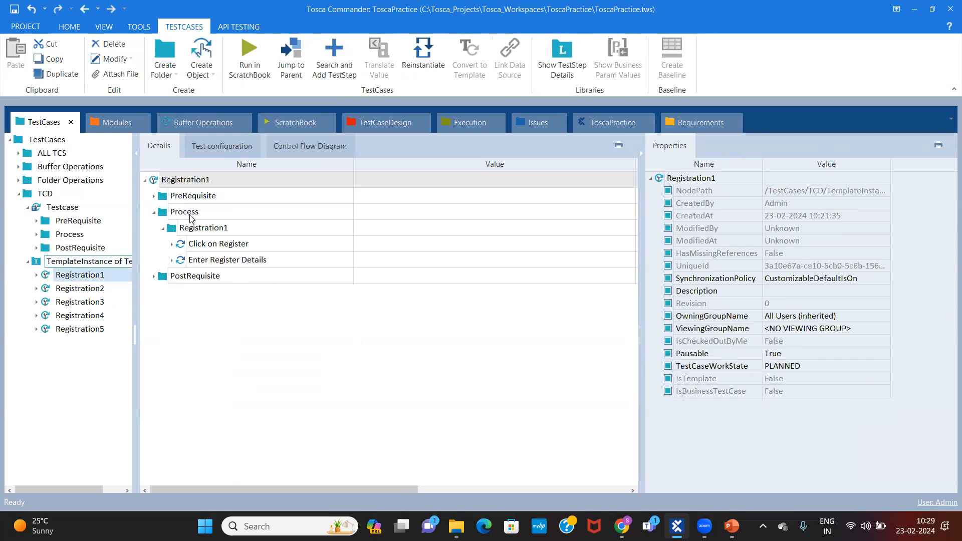
left_click(163, 228)
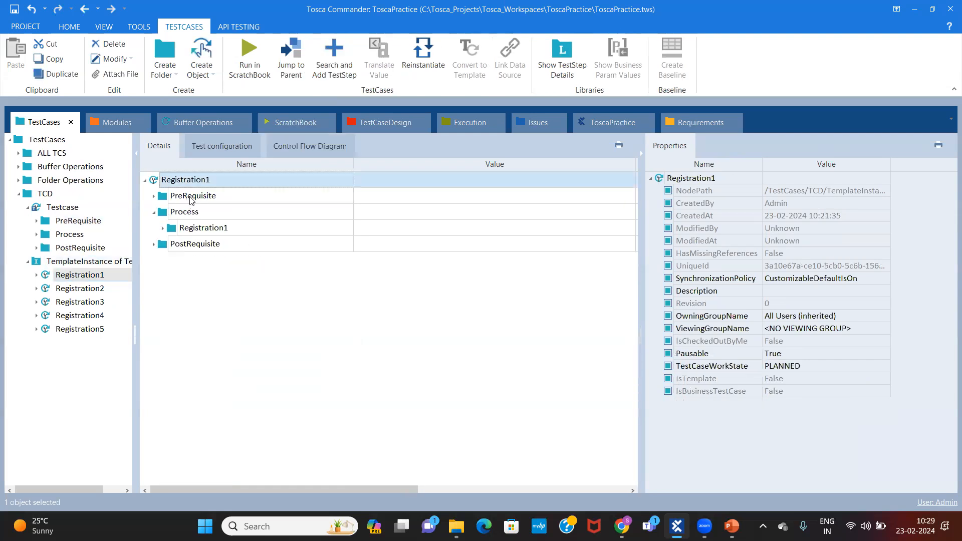
left_click_drag(190, 199, 203, 246)
key("ctrl+z")
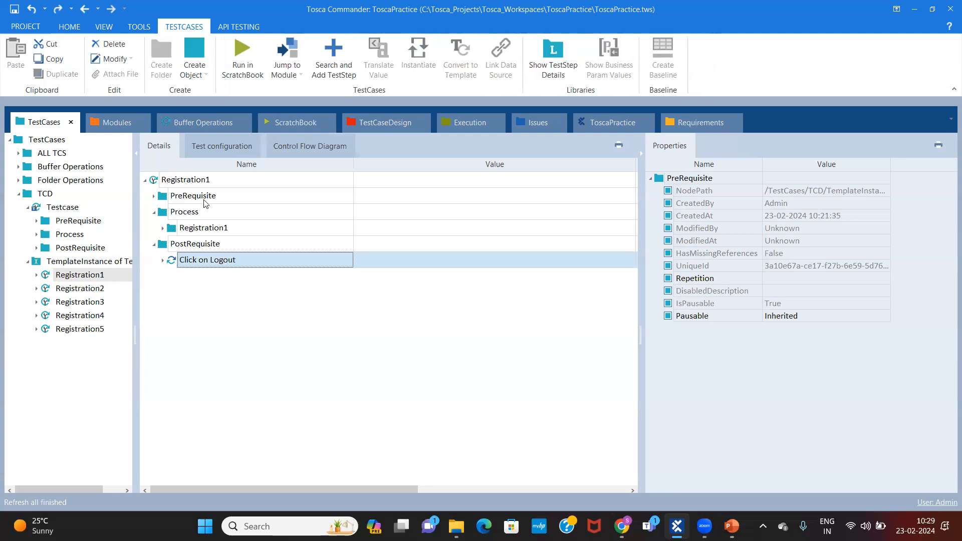
left_click(199, 245)
left_click(220, 231)
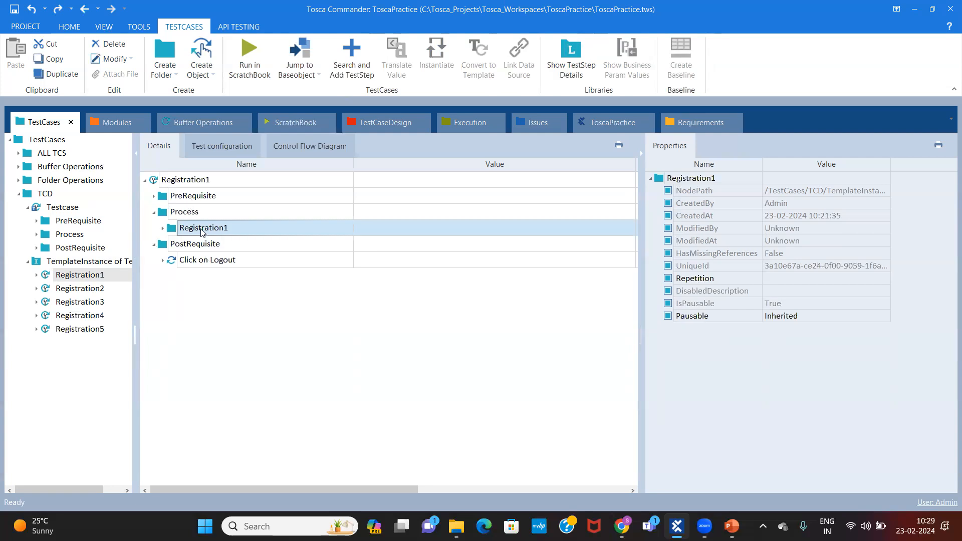
Check which registration folder the Process folder holds in each generated test case from Registration2 to Registration5.
left_click(96, 287)
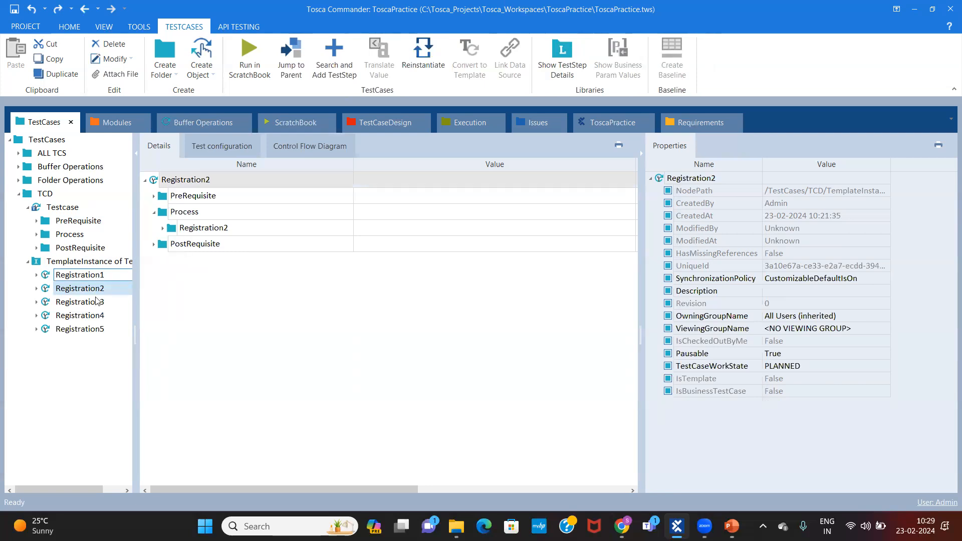
key("Down")
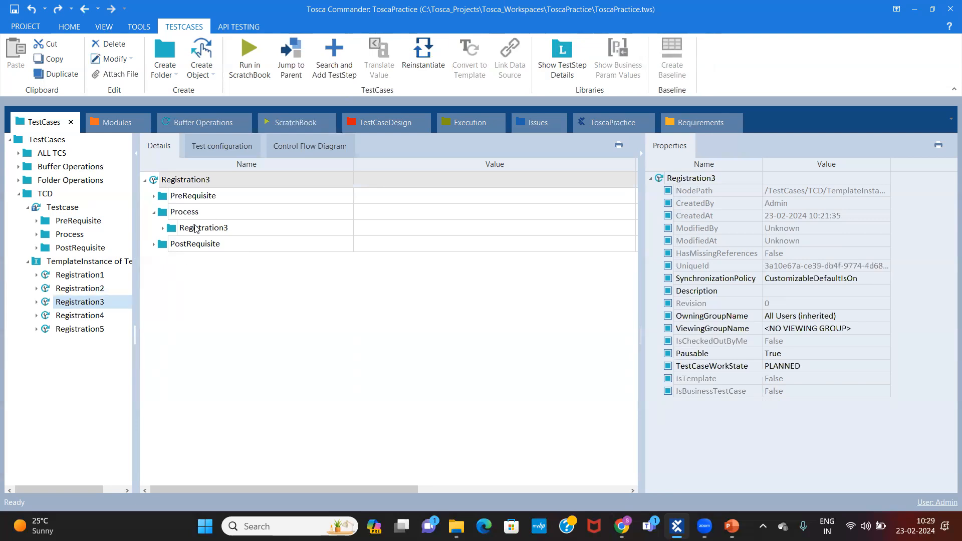
left_click(196, 229)
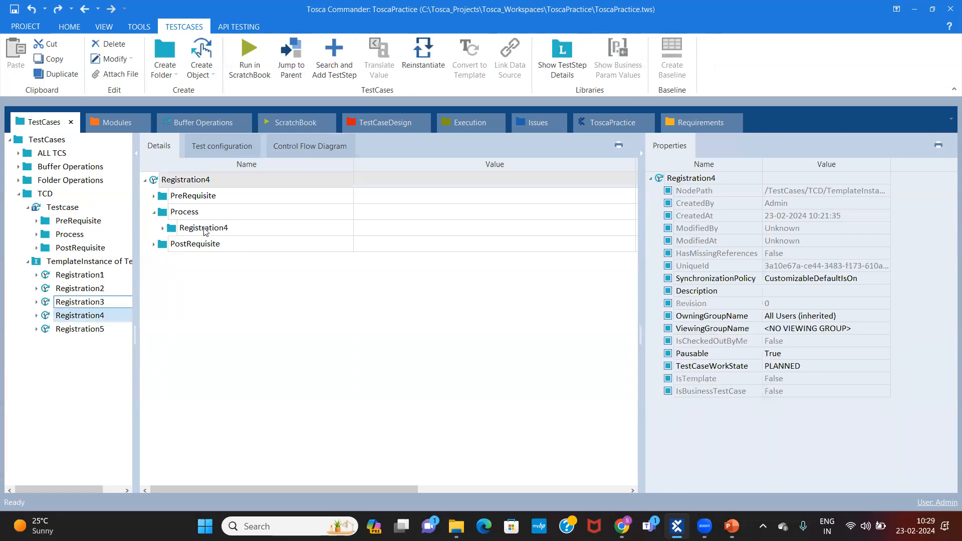
left_click(154, 245)
left_click(98, 330)
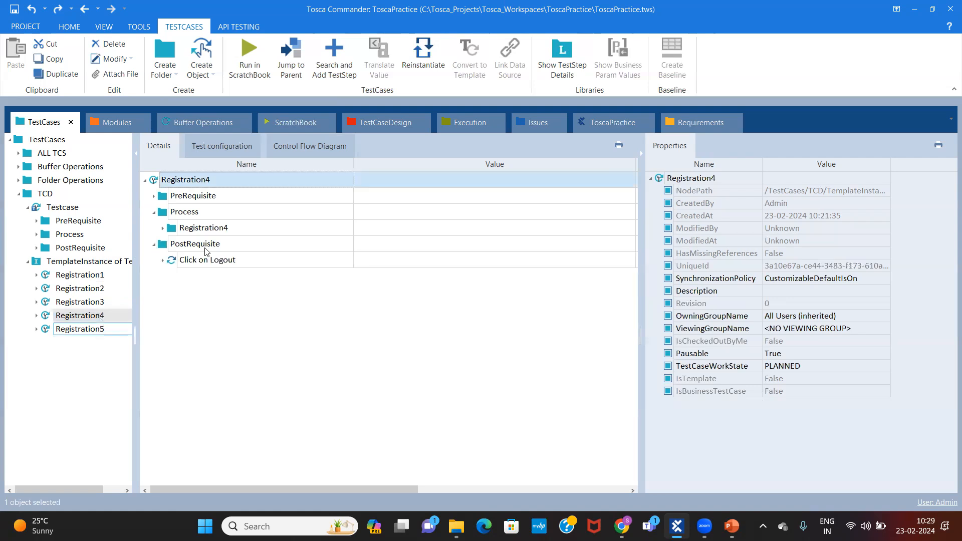
left_click(154, 245)
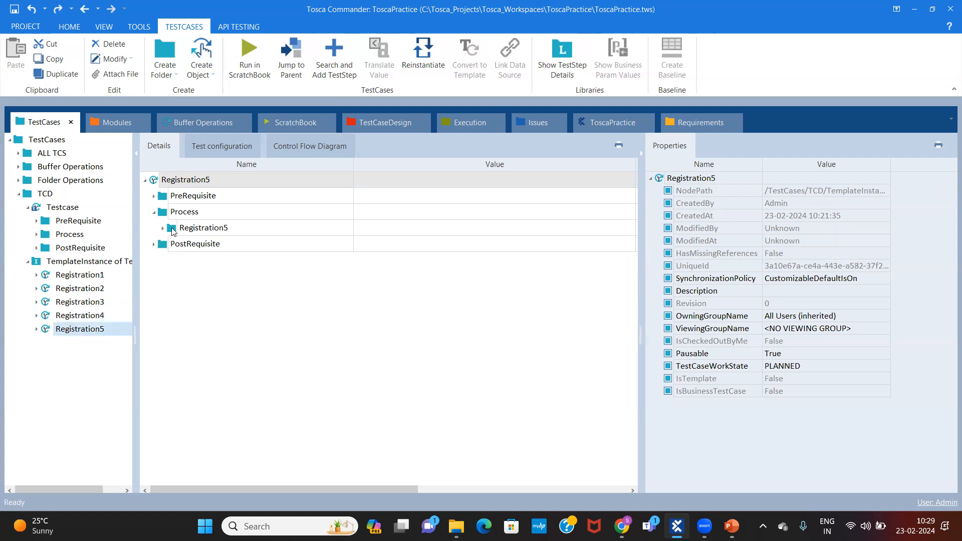
left_click(196, 228)
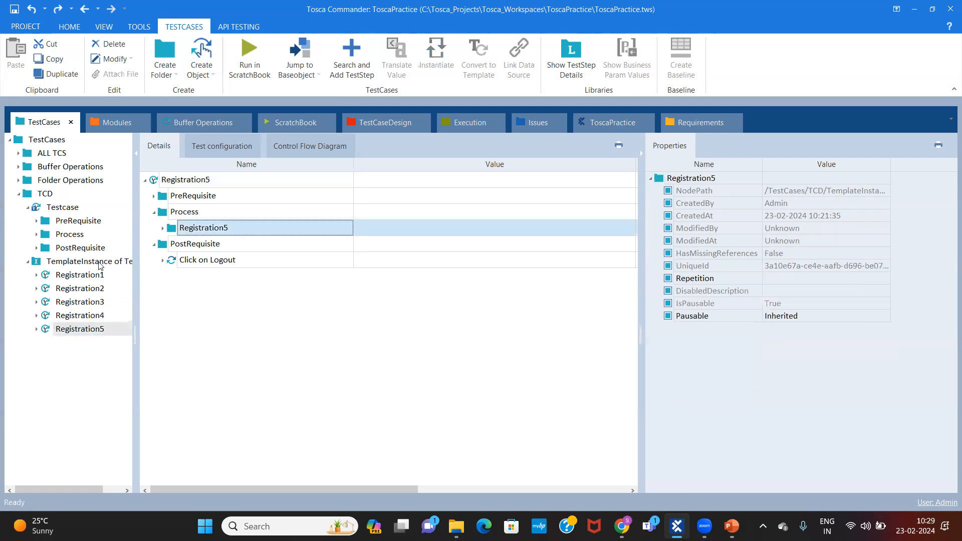
In the TCD Demo test sheet, examine the Last name instances and the Last name value used by Registration1.
left_click(36, 235)
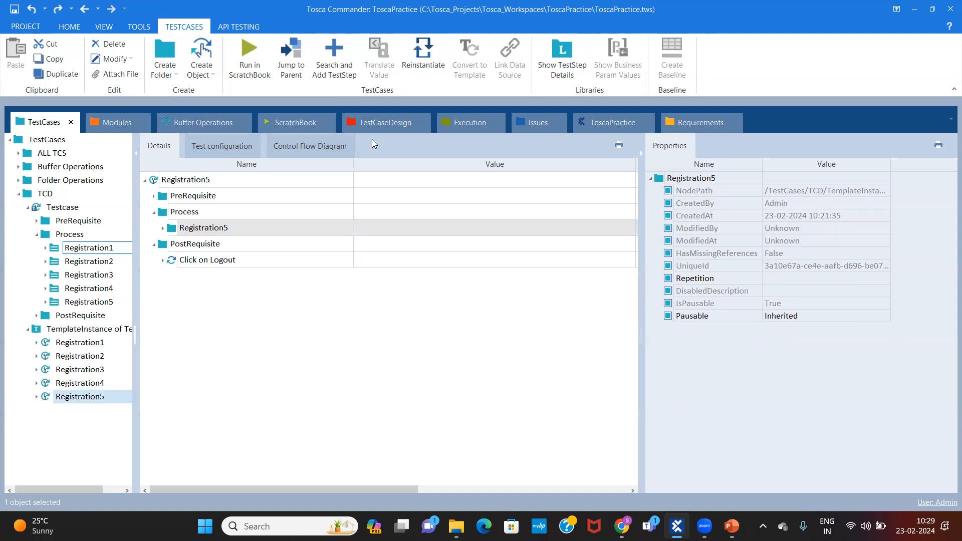
left_click(375, 122)
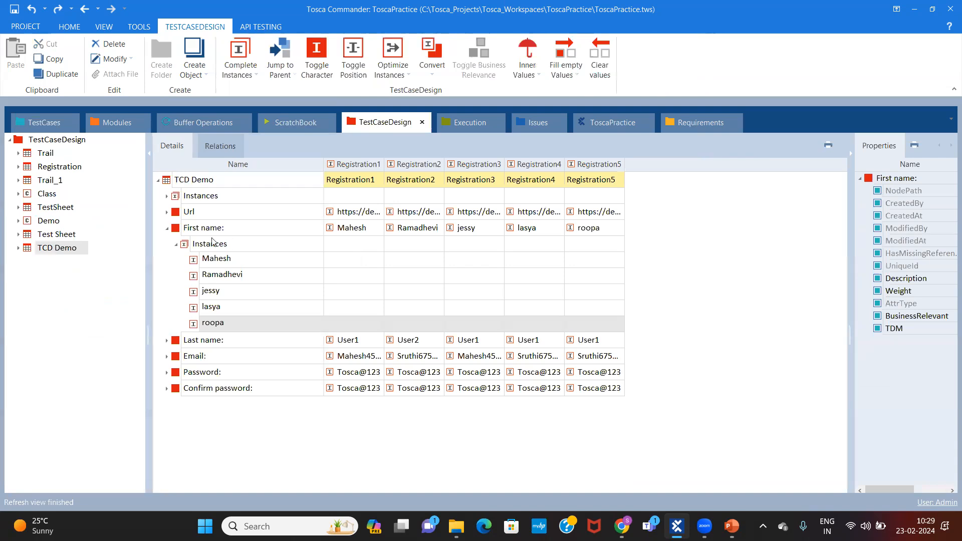
left_click(166, 228)
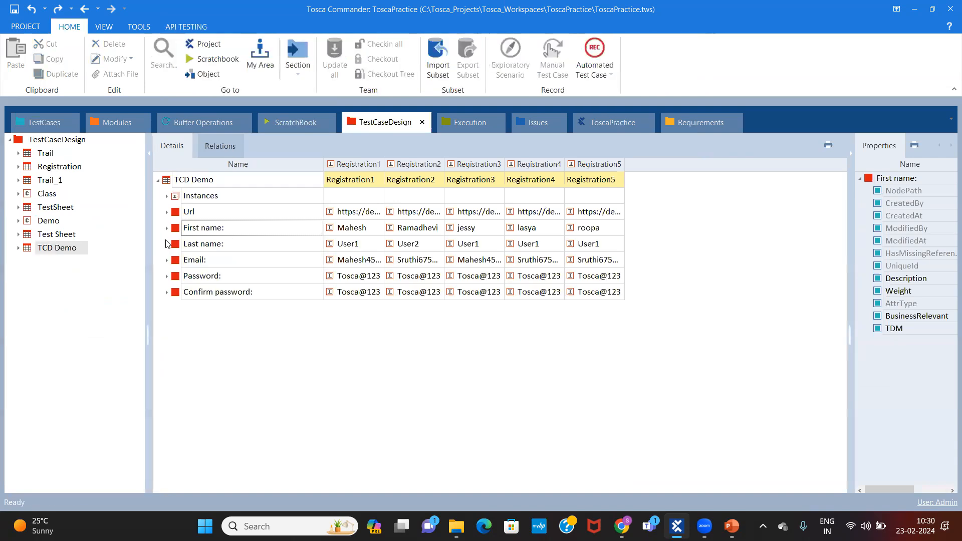
left_click(167, 244)
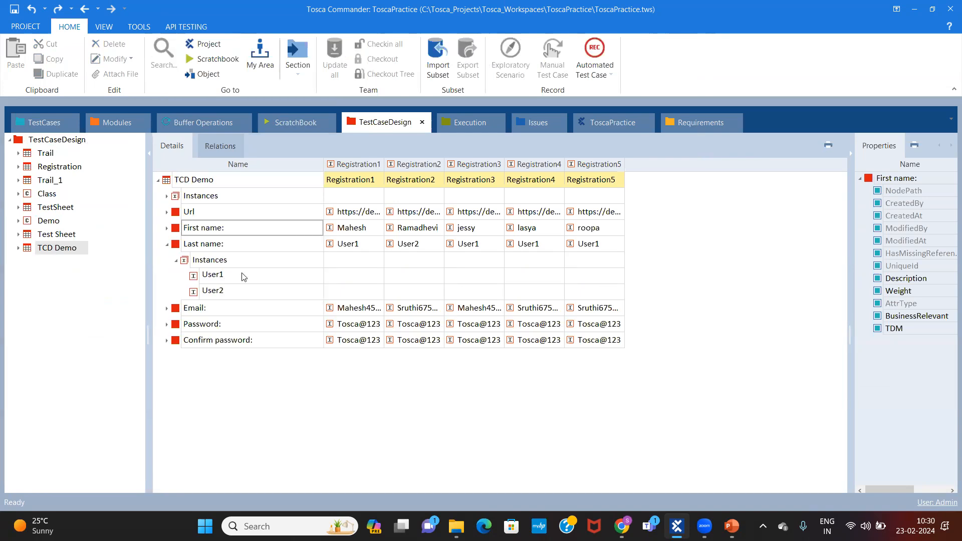
left_click(356, 243)
left_click(362, 248)
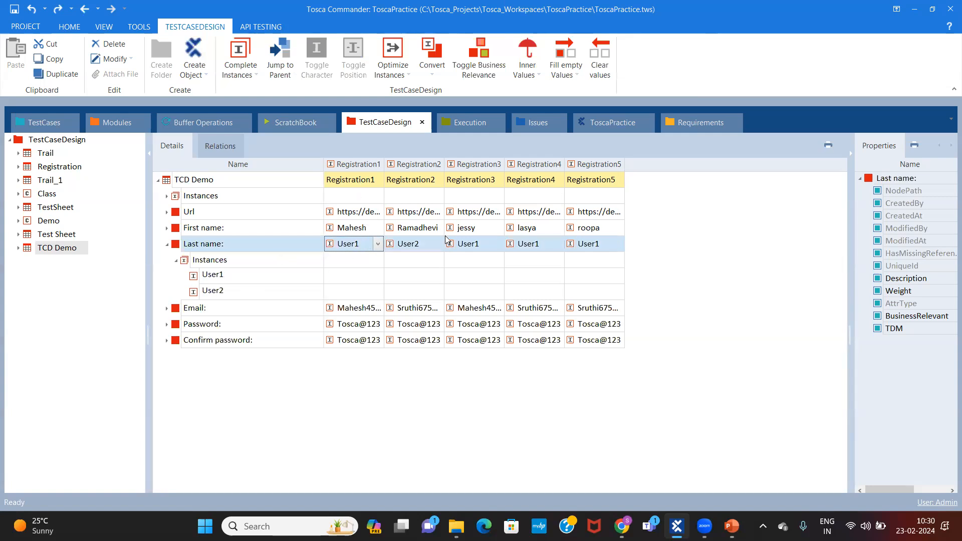
left_click(167, 245)
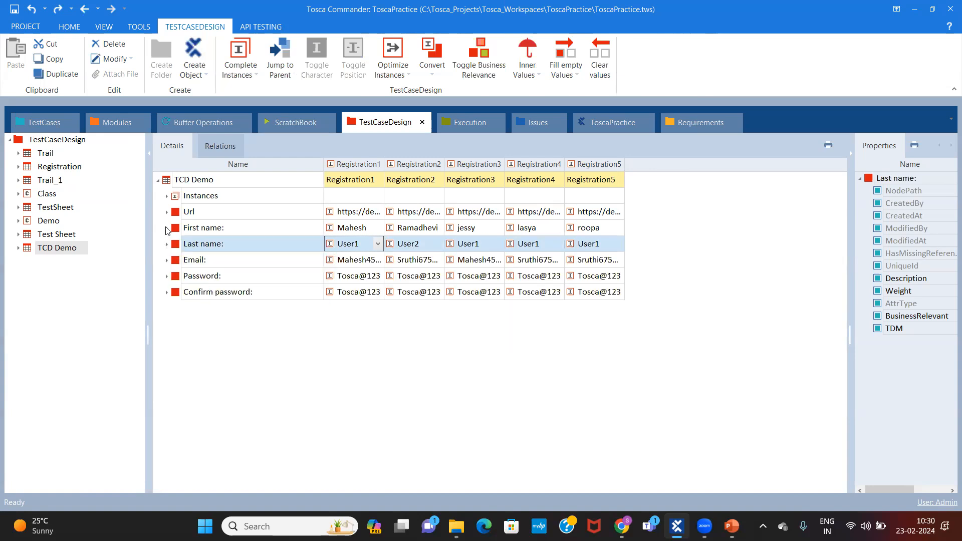
Compare the First name instances and values across the TCD Demo registrations with the condition on the template's Registration1 folder.
left_click(167, 229)
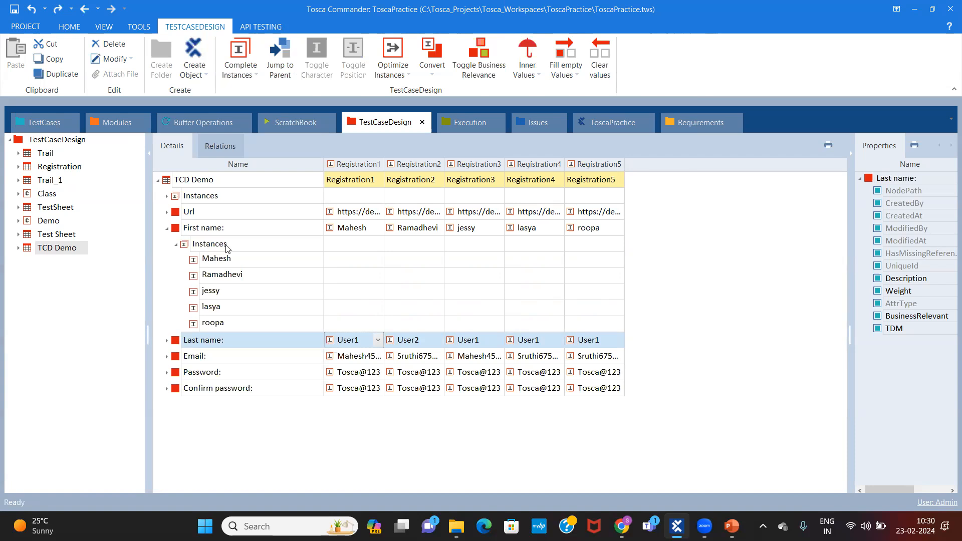
left_click(364, 229)
left_click(428, 233)
left_click(532, 227)
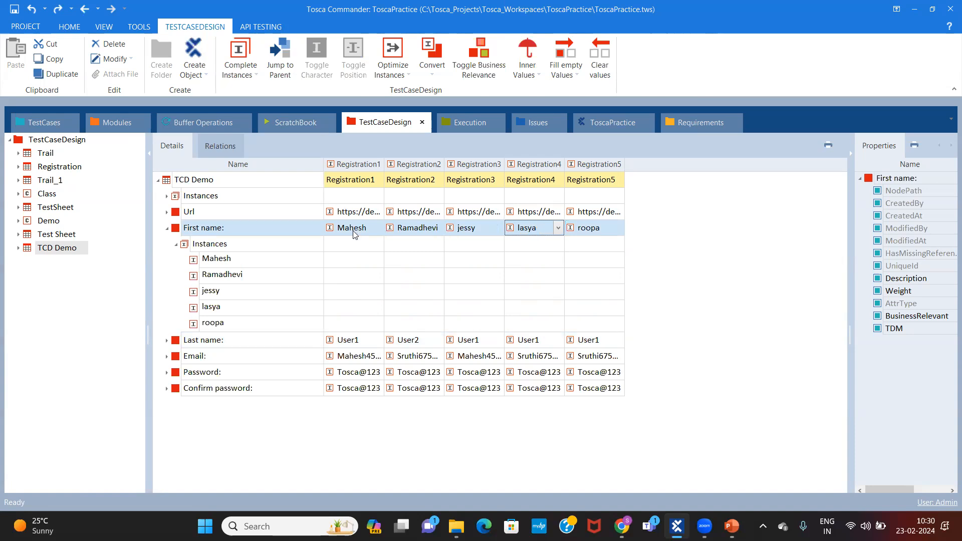
left_click(593, 226)
left_click(30, 126)
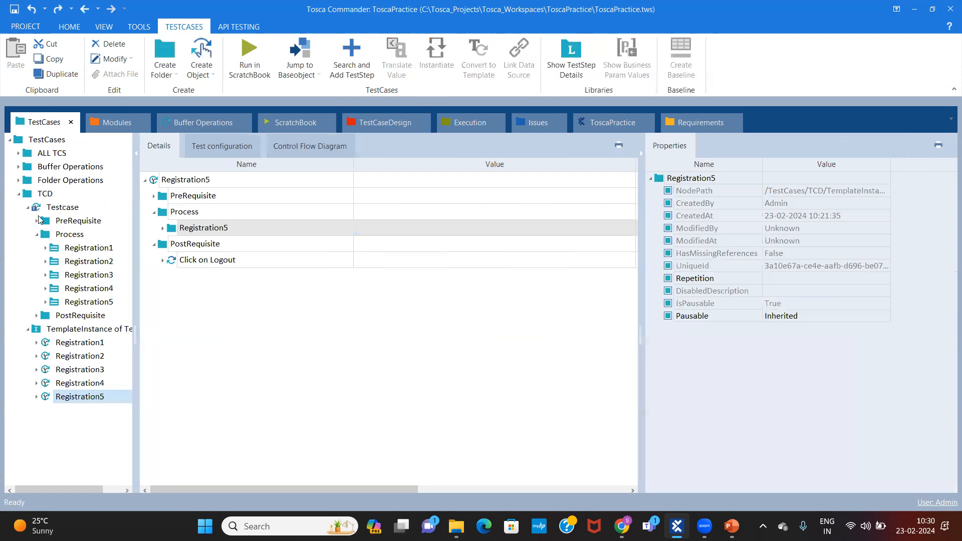
left_click(72, 246)
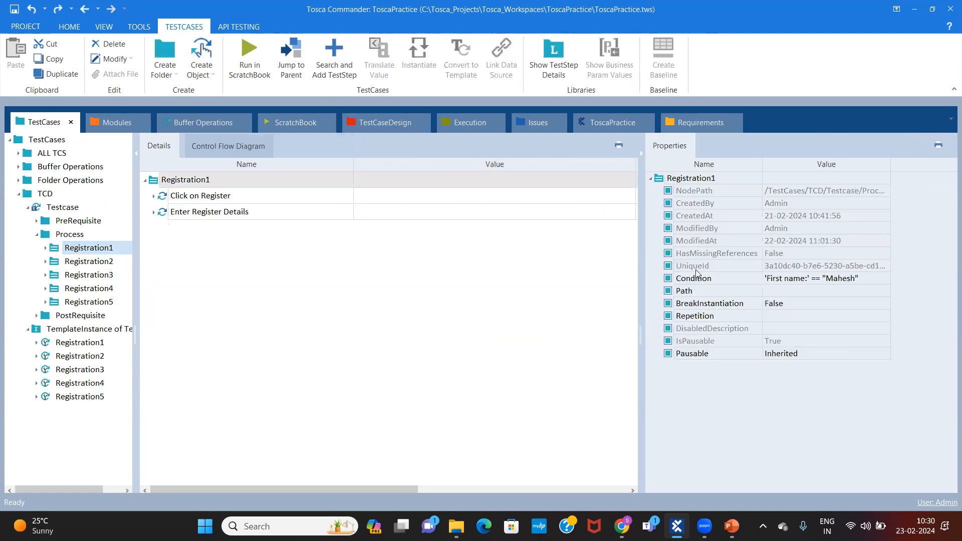
Compare the condition on the template's Registration1 folder with the Process contents of the generated Registration1 test case.
left_click(839, 279)
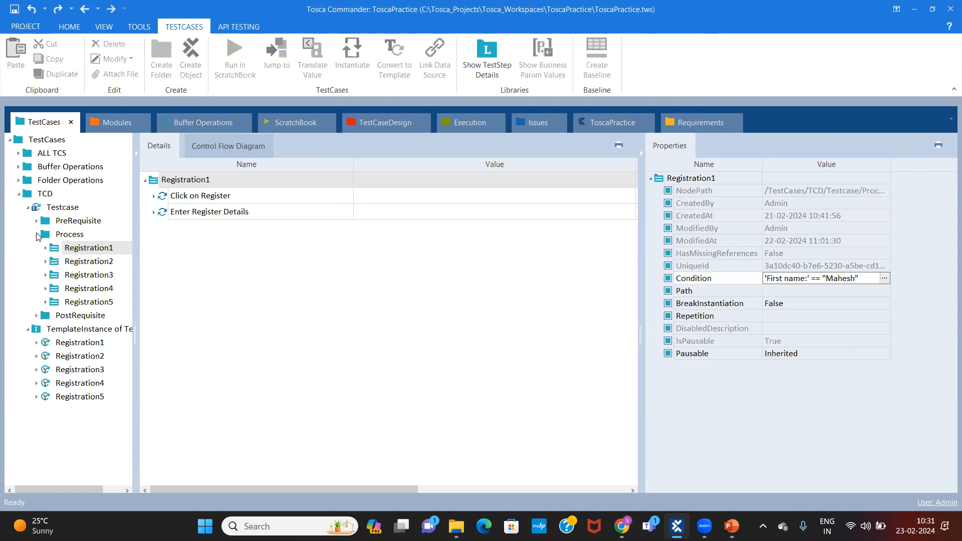
left_click(37, 235)
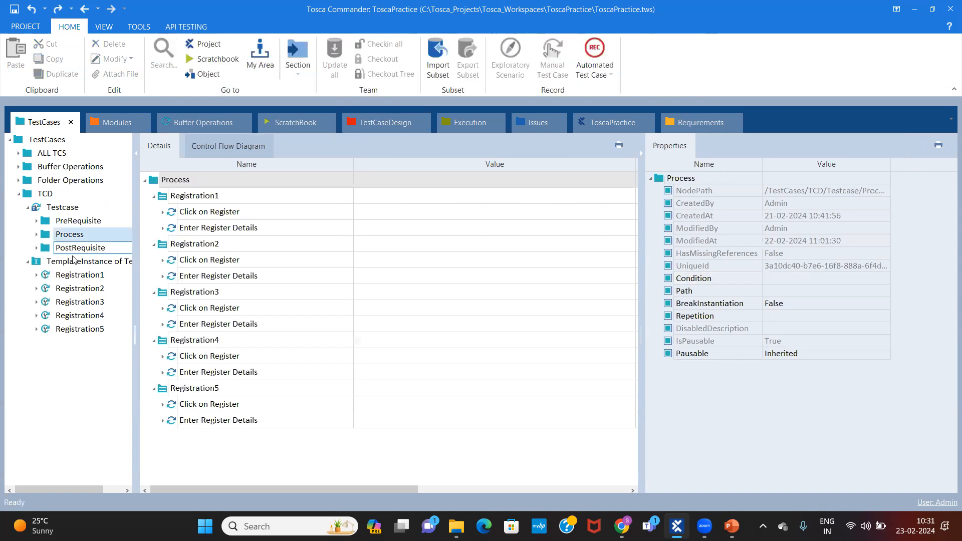
left_click(75, 275)
left_click(162, 228)
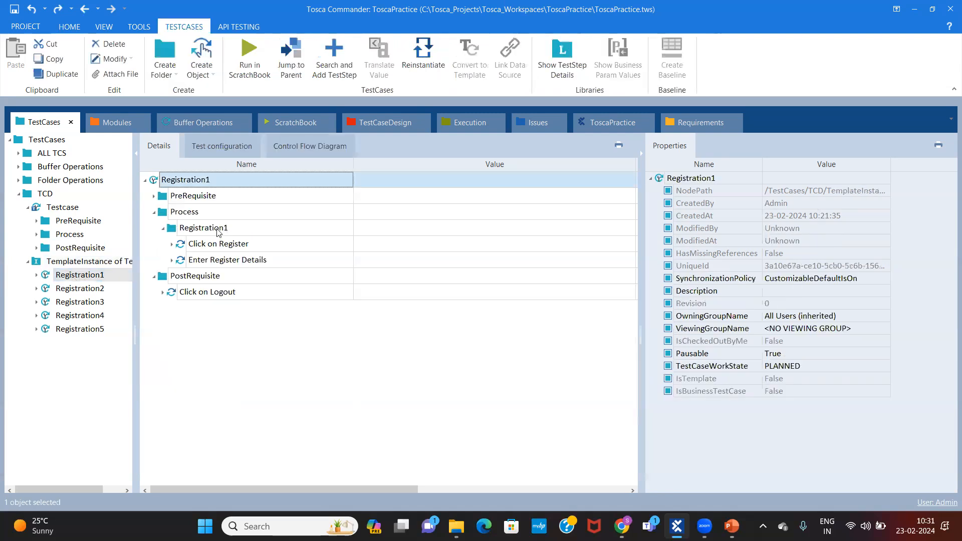
left_click(211, 229)
left_click(163, 228)
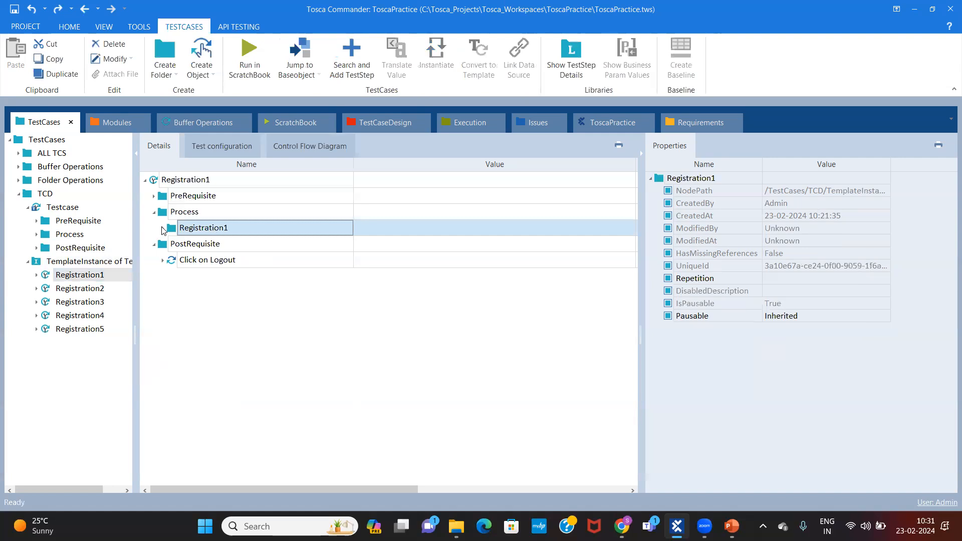
left_click(36, 235)
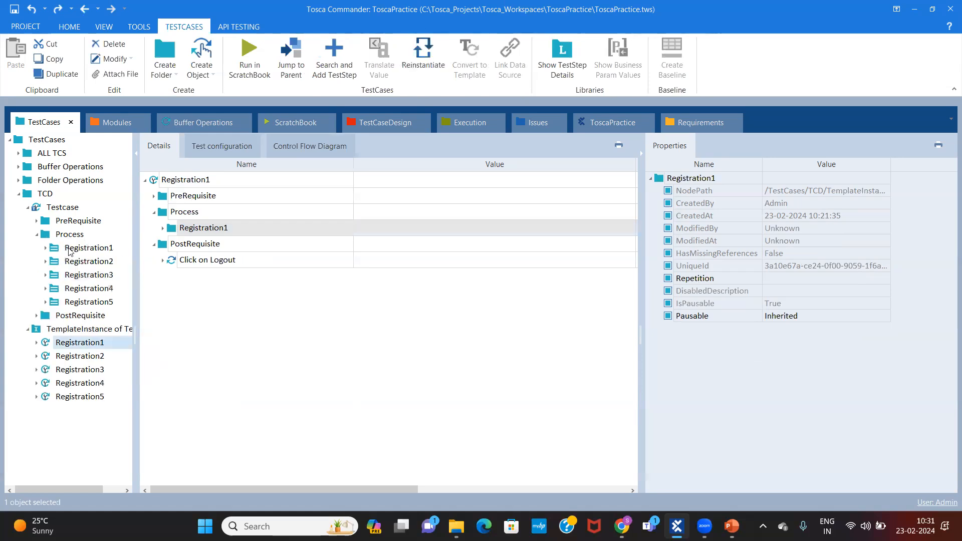
left_click(68, 249)
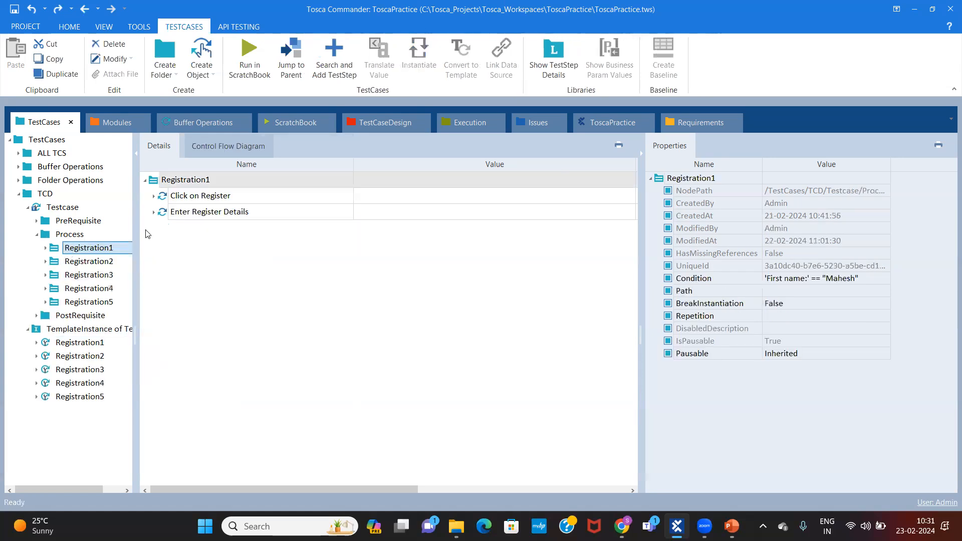
left_click(90, 346)
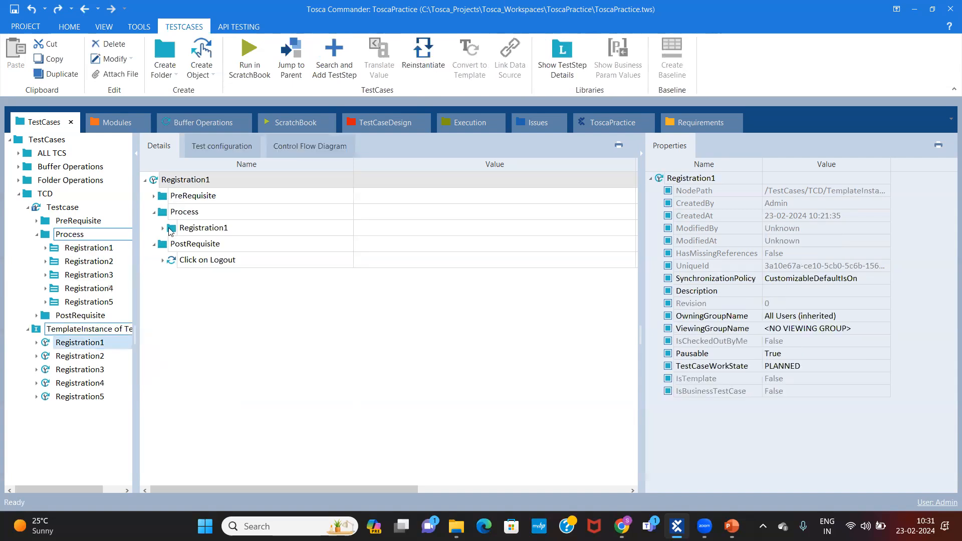
left_click(153, 212)
left_click(154, 228)
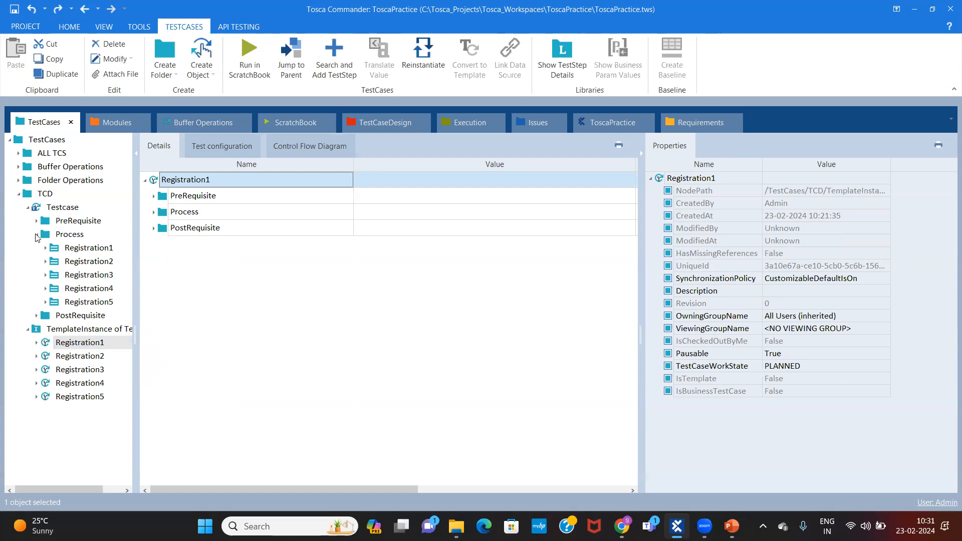
Review the generated Registration1 and Registration2 test cases against the registration folders in the template's Process folder.
left_click(38, 235)
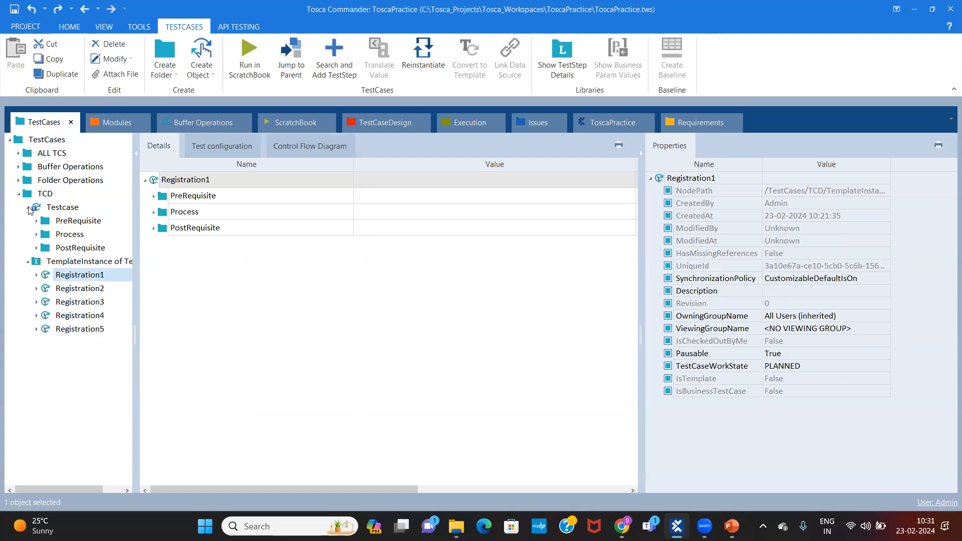
left_click(28, 207)
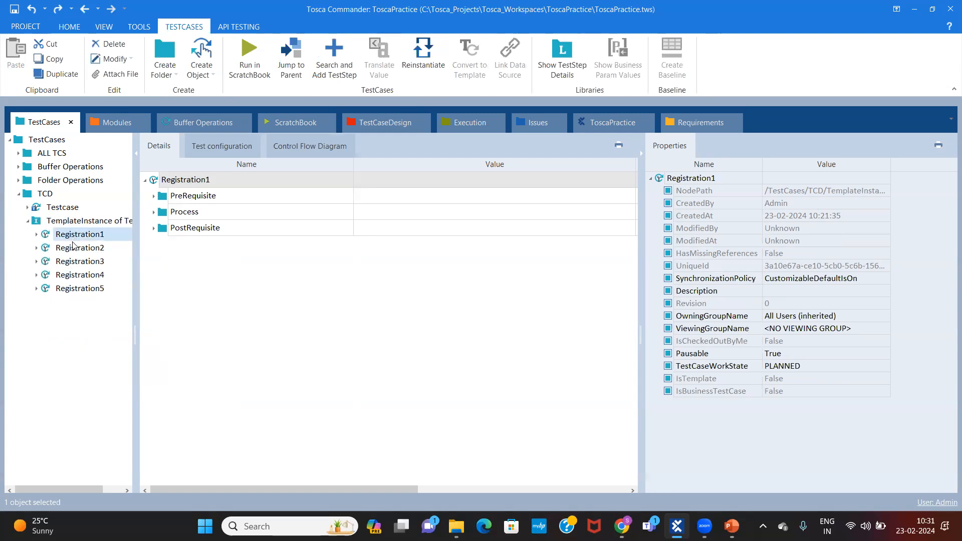
key("Down")
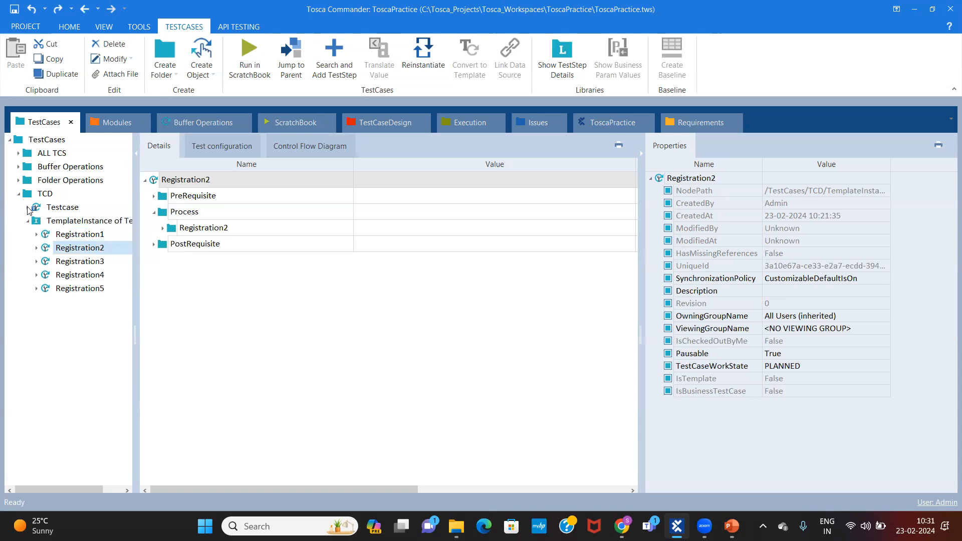
double_click(85, 210)
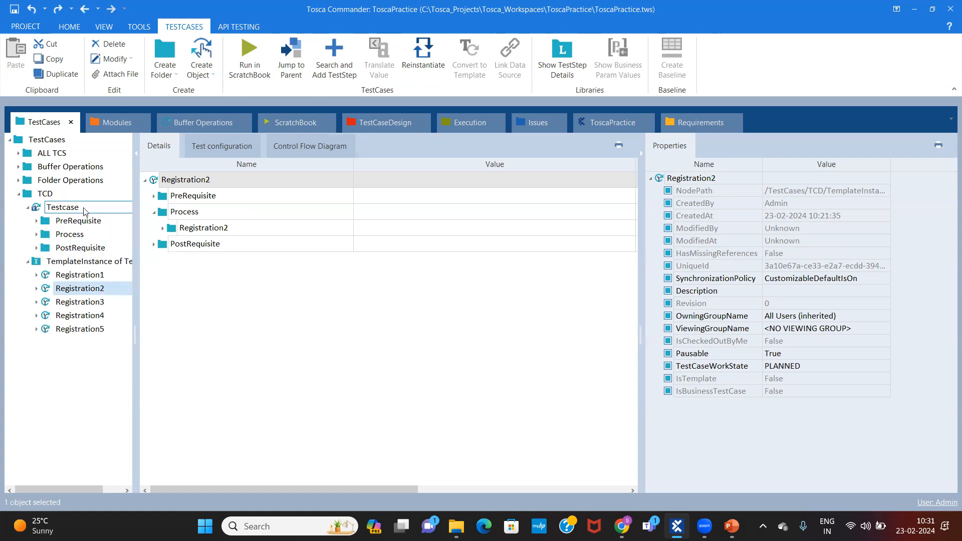
left_click(63, 238)
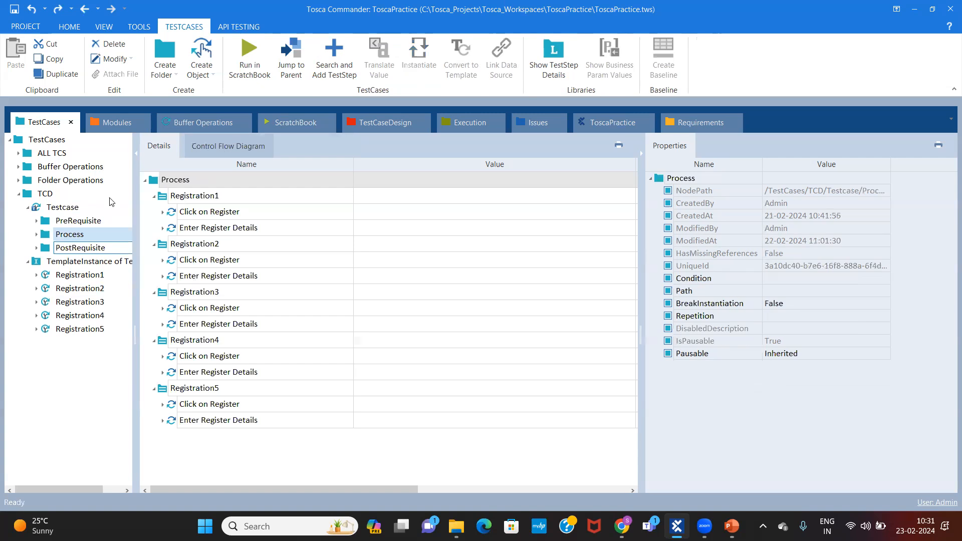
left_click(154, 195)
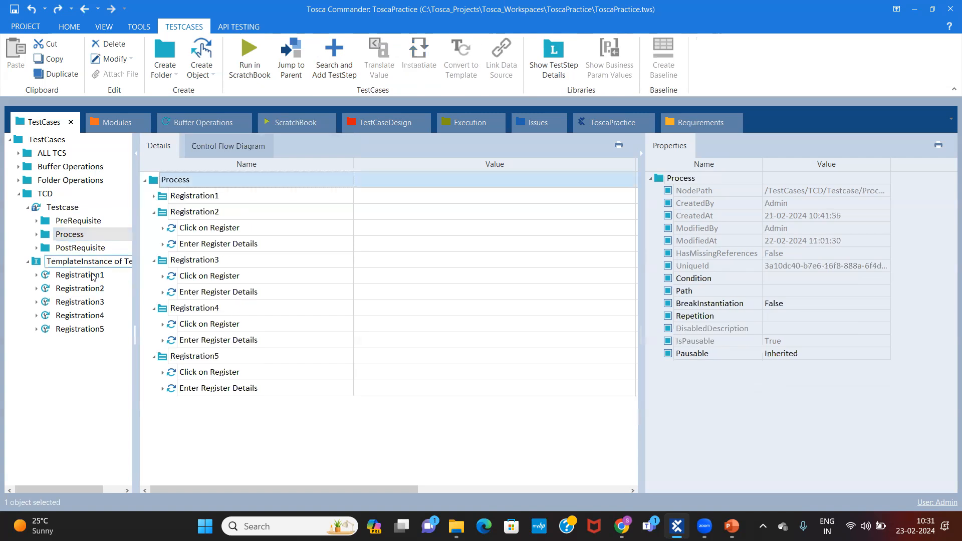
left_click(90, 274)
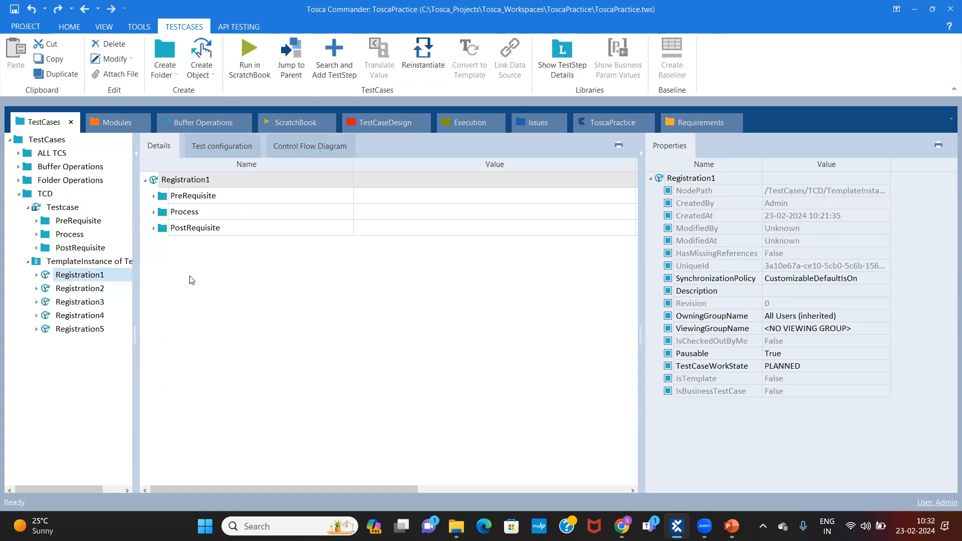